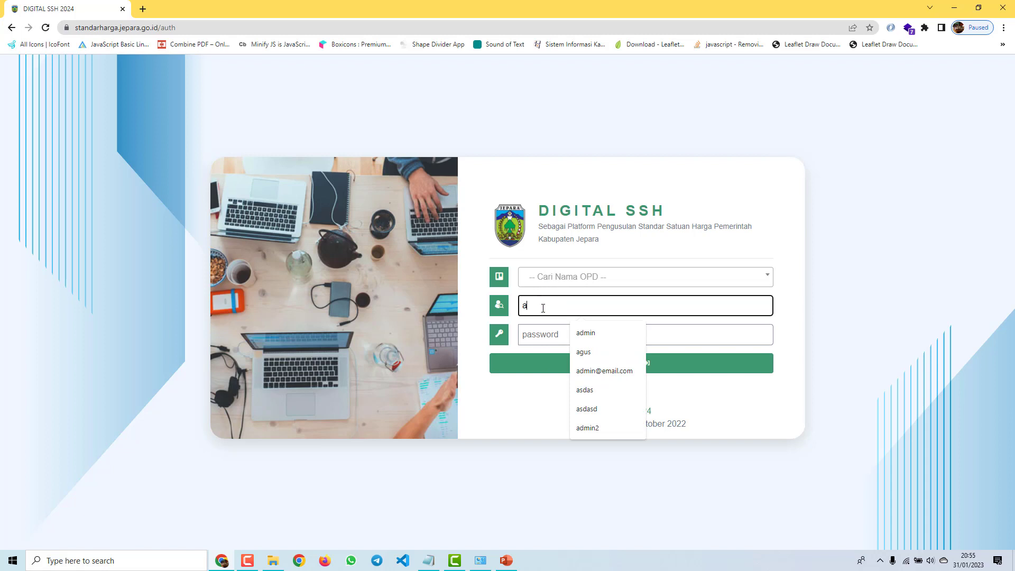
# Step: Try logging in with throwaway test credentials and dismiss the resulting login error
pyautogui.write('dasda')
pyautogui.press('Tab')
pyautogui.write('asdasda')
pyautogui.click(550, 368)
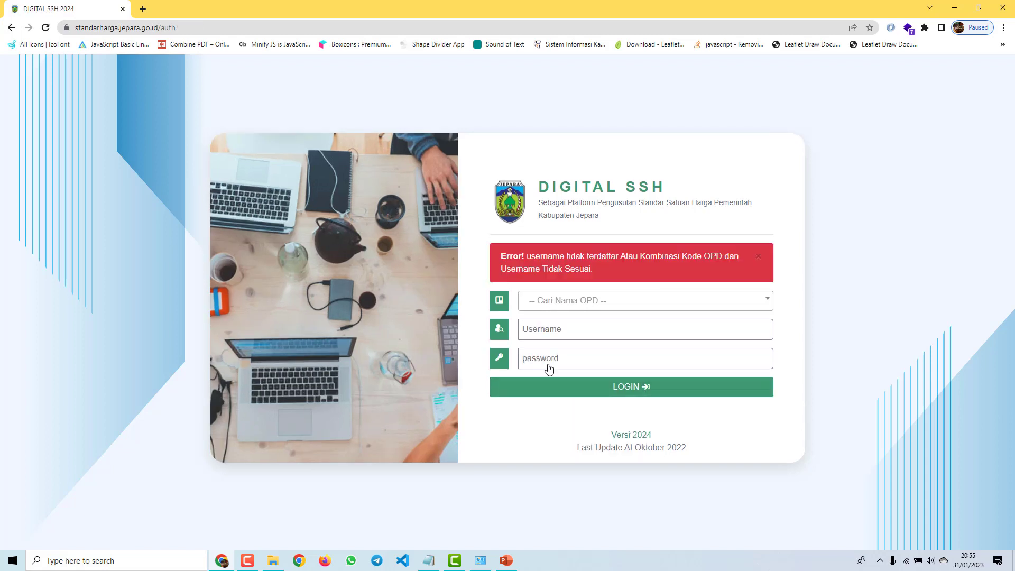
pyautogui.click(758, 257)
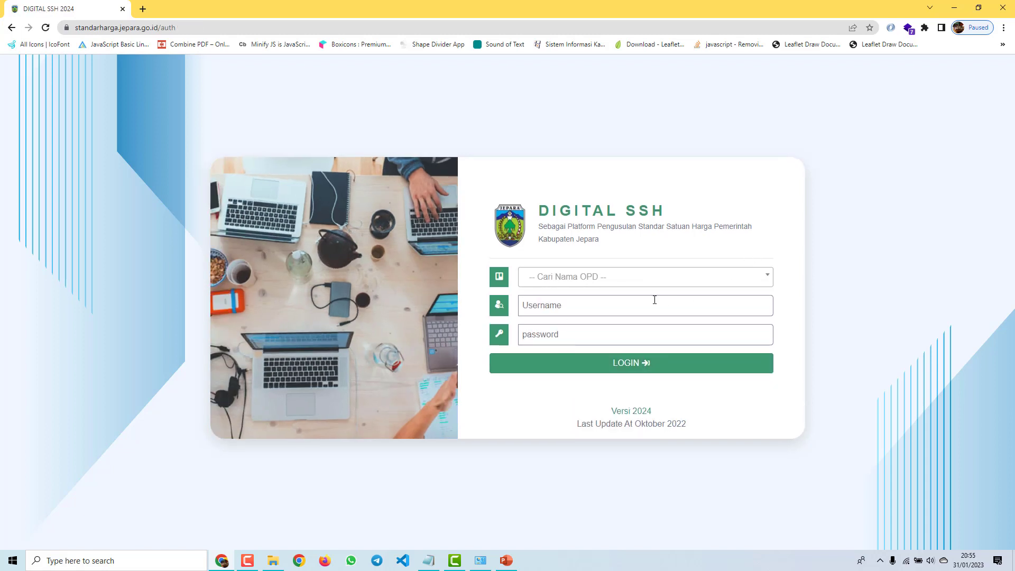
# Step: Set the organisation to 000000.00000 - AKUN OPD DEMO after briefly trying DINAS KESEHATAN
pyautogui.click(598, 281)
pyautogui.click(603, 280)
pyautogui.click(604, 278)
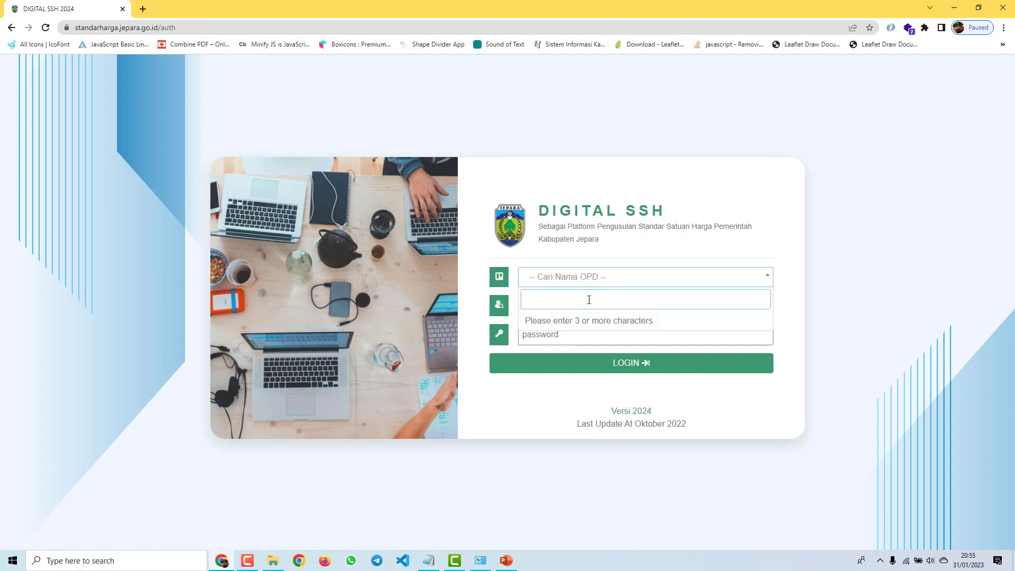
pyautogui.write('OPD')
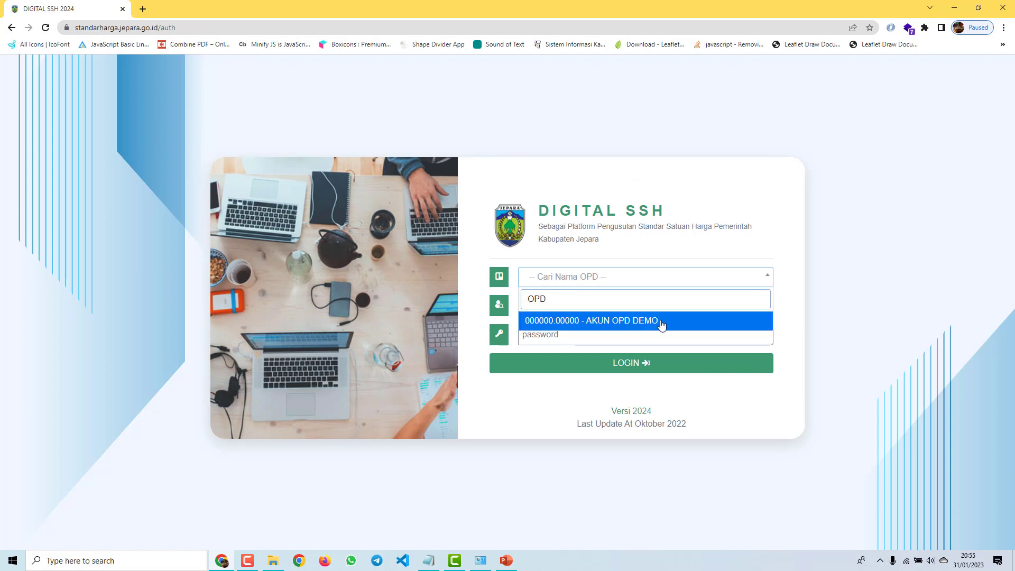
pyautogui.click(633, 322)
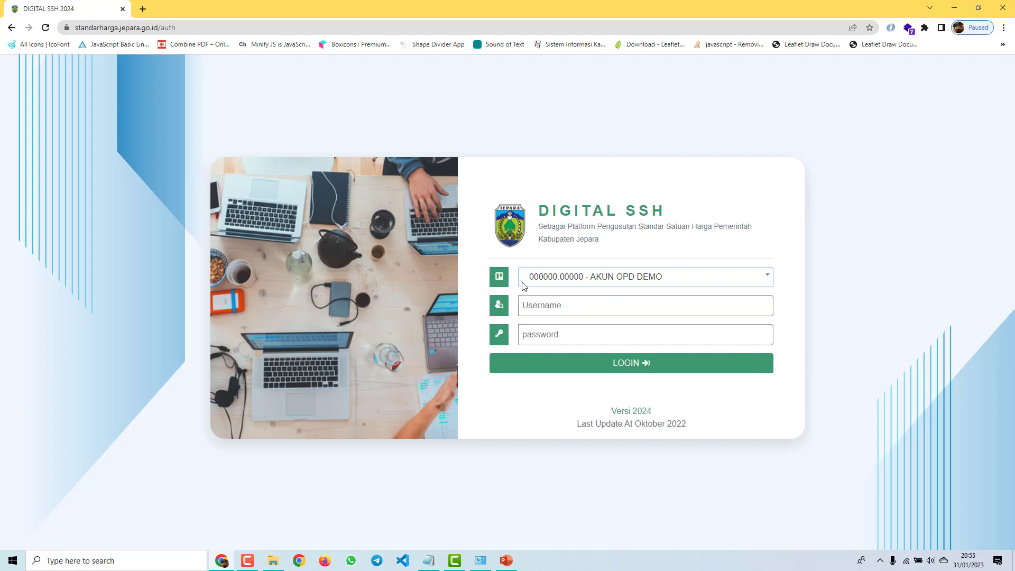
pyautogui.click(620, 283)
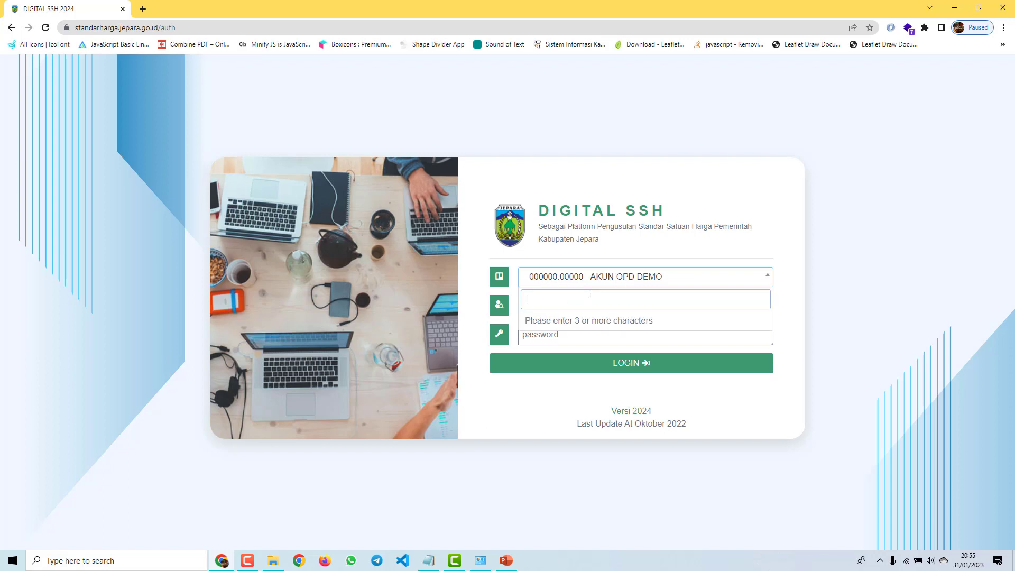
pyautogui.write('KESE')
pyautogui.click(598, 322)
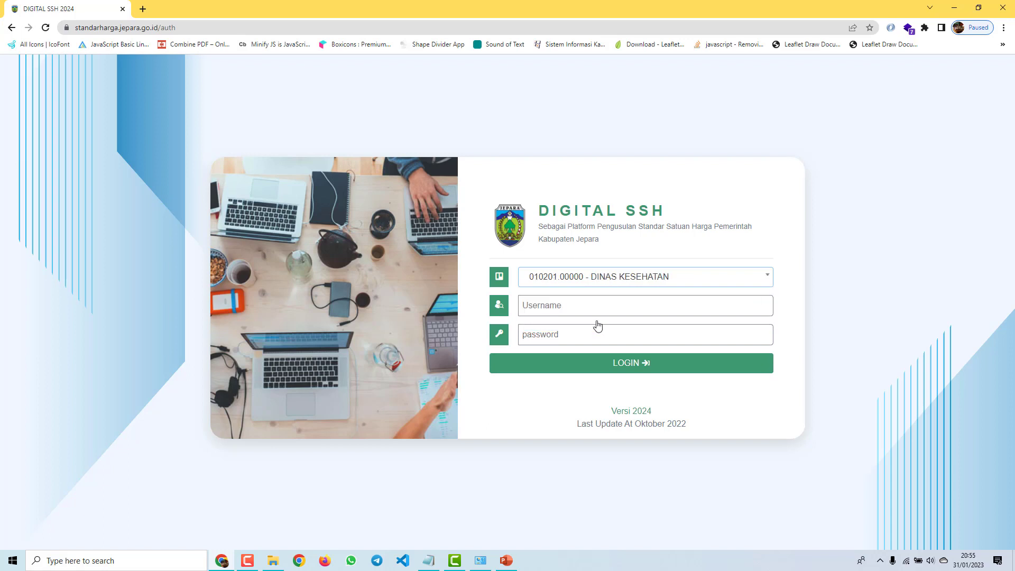
pyautogui.click(549, 310)
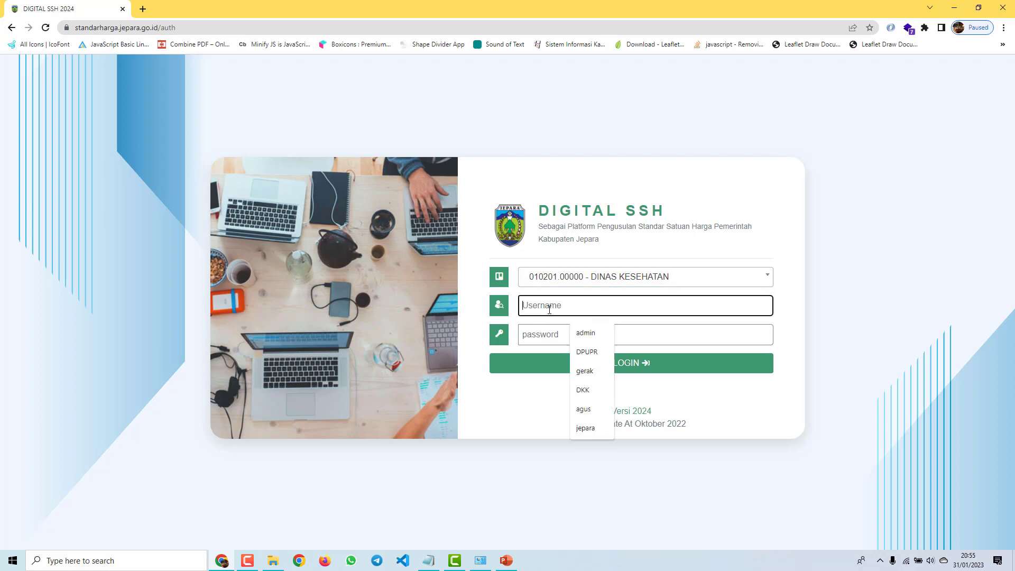
pyautogui.write('010')
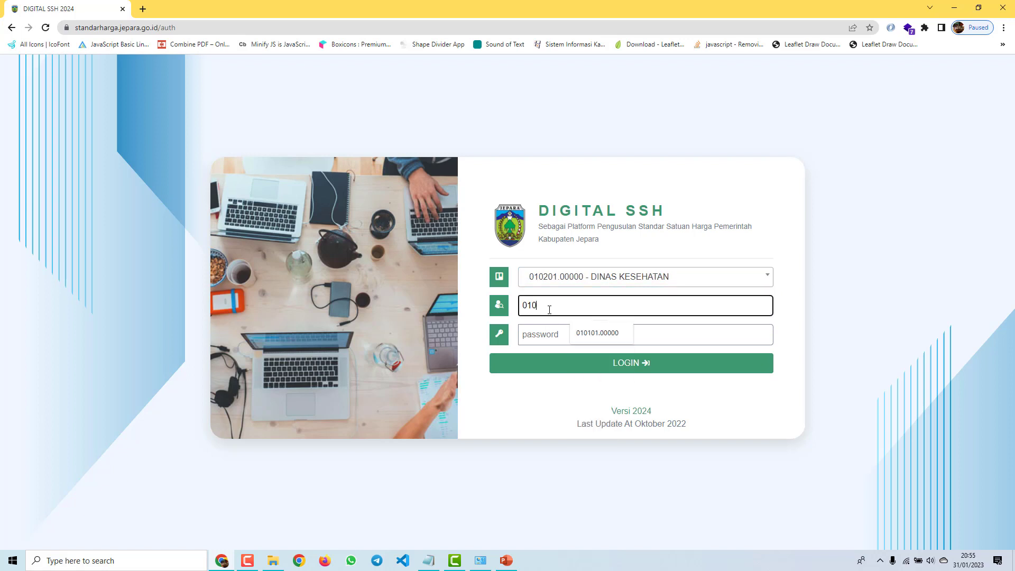
pyautogui.write('201.00000')
pyautogui.click(593, 281)
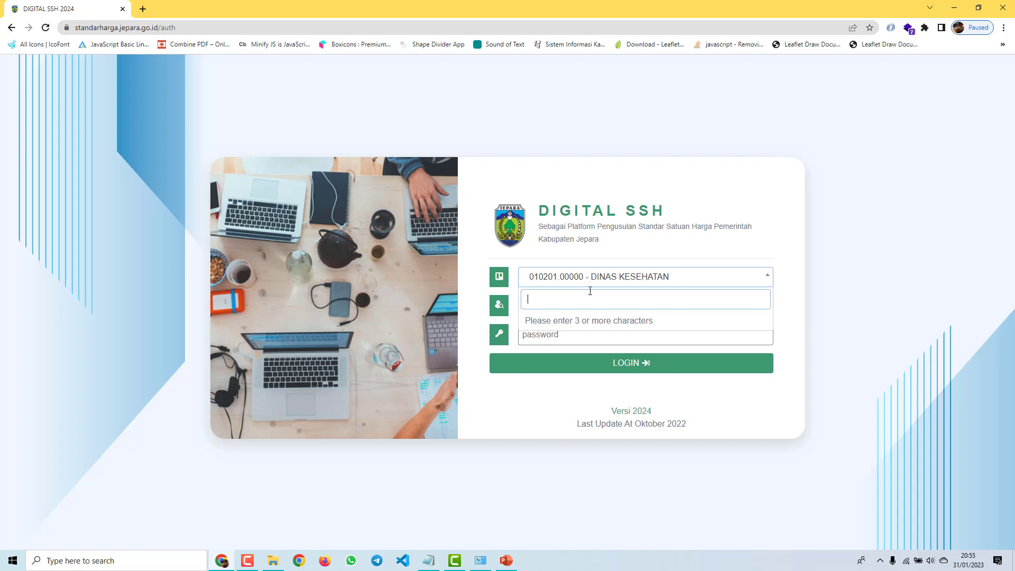
pyautogui.write('OPD')
pyautogui.click(646, 321)
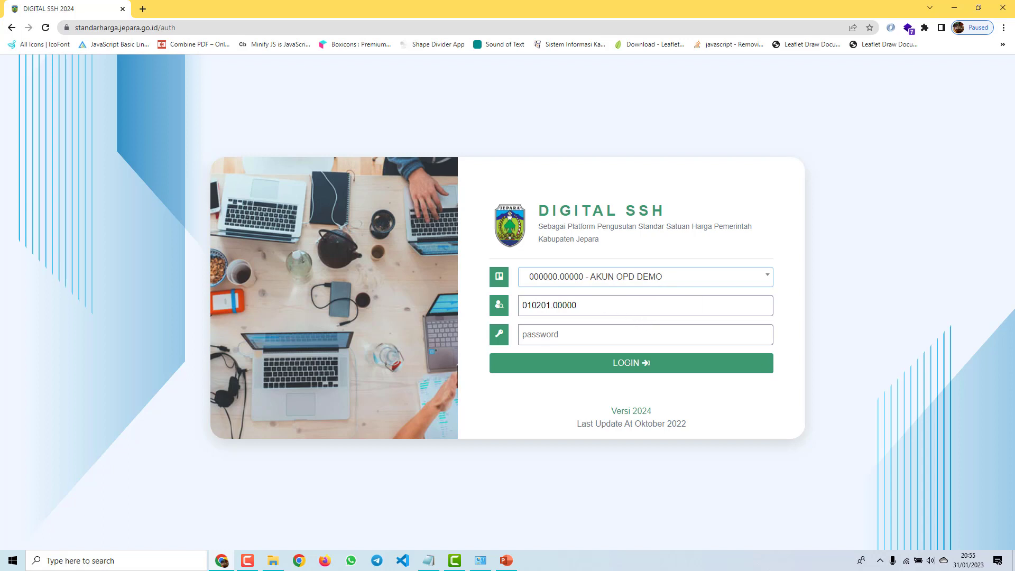
# Step: Paste the demo account's username and password from the notes window and log in
pyautogui.hotkey('alt', 'Tab')
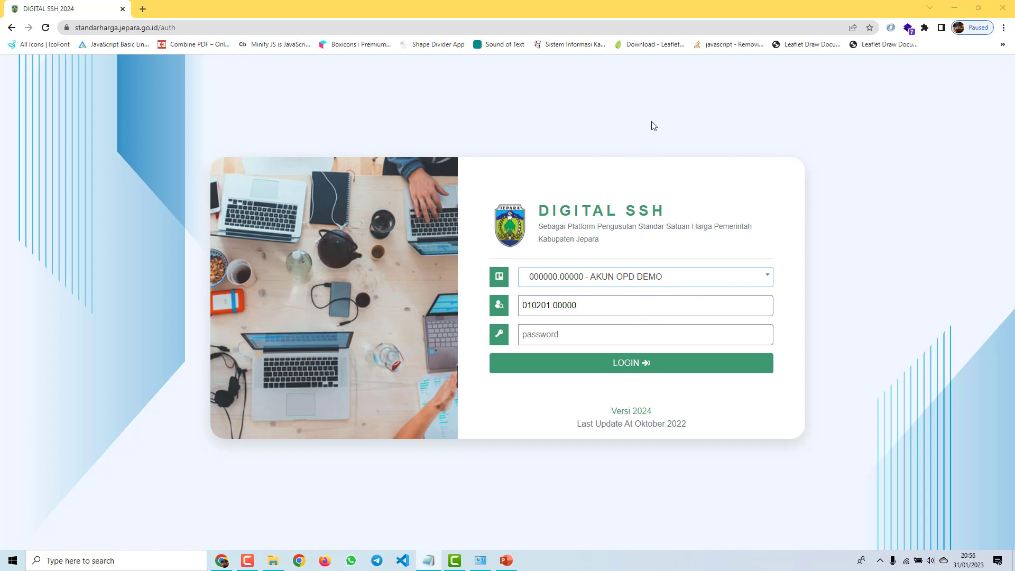
pyautogui.moveTo(588, 303); pyautogui.dragTo(399, 303)
pyautogui.hotkey('ctrl', 'v')
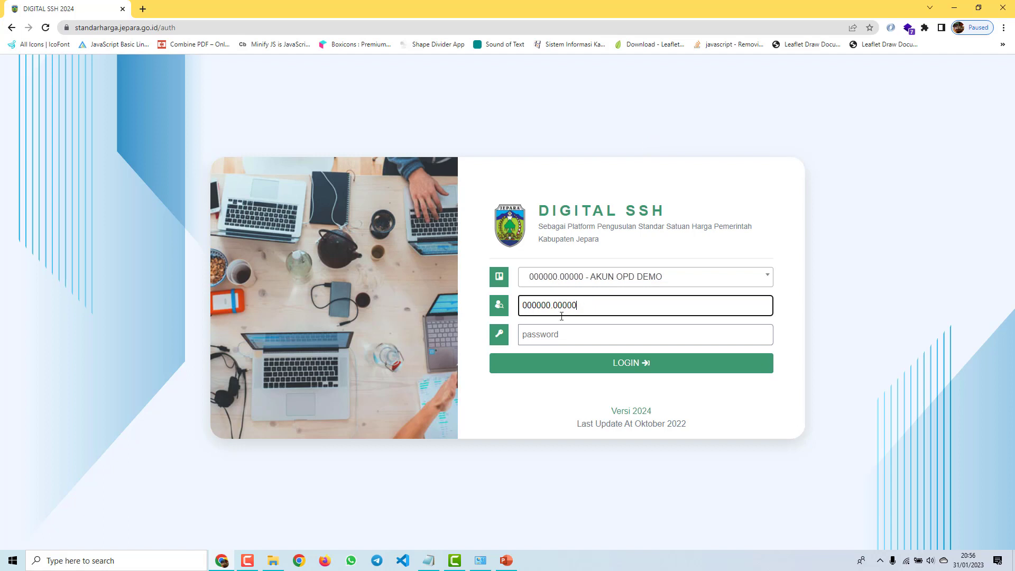
pyautogui.click(593, 334)
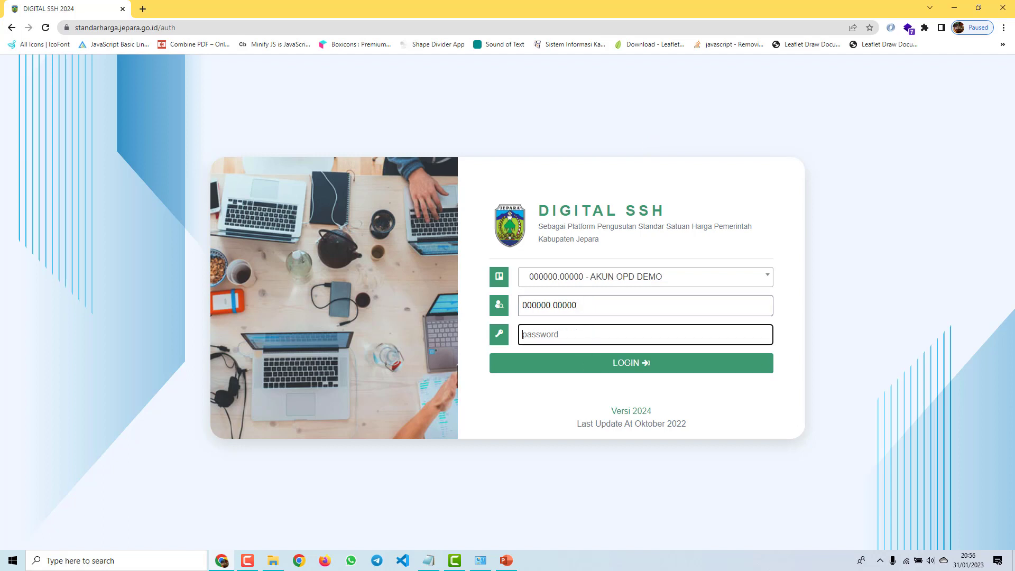
pyautogui.hotkey('alt', 'Tab')
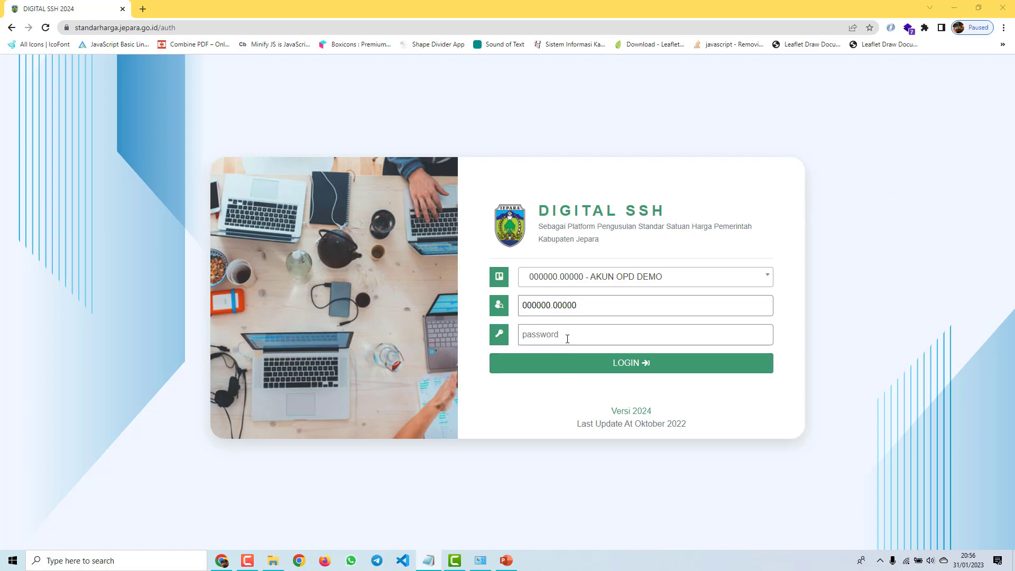
pyautogui.click(568, 337)
pyautogui.hotkey('ctrl', 'v')
pyautogui.click(628, 367)
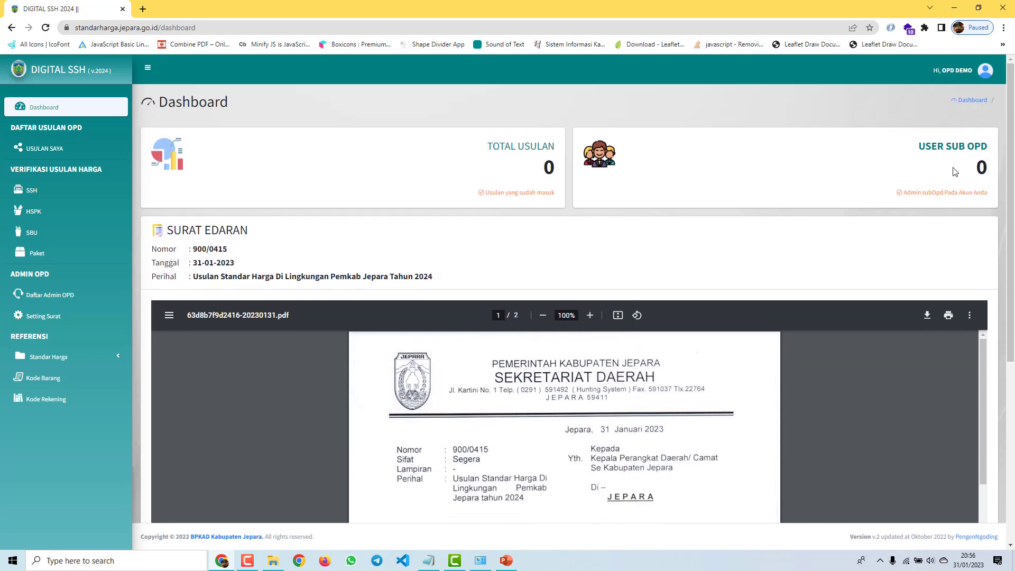
# Step: Read through the Surat Edaran circular PDF, then cancel its download
pyautogui.scroll(-2, 705, 199)
pyautogui.scroll(-2, 705, 204)
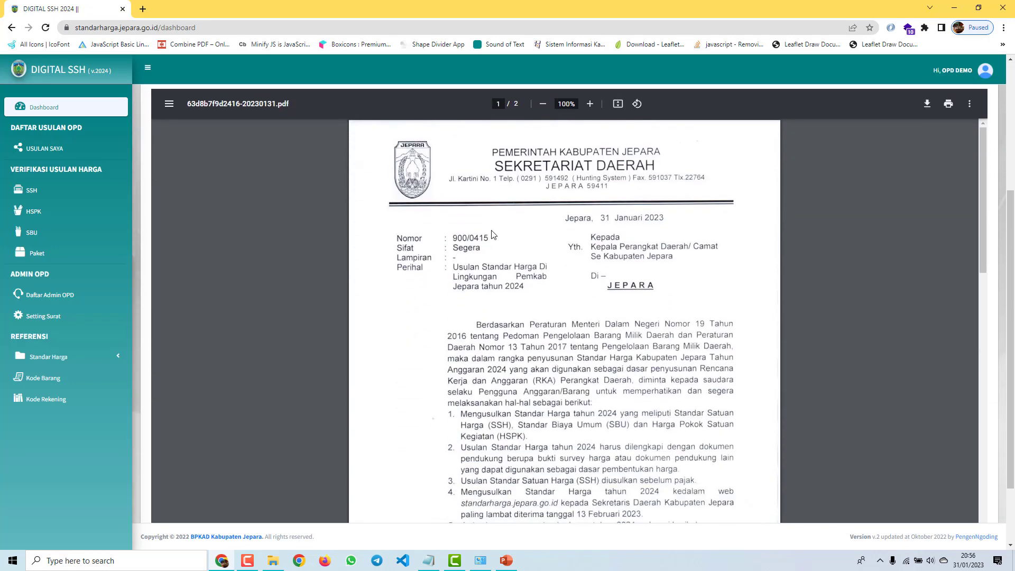
pyautogui.scroll(-6, 300, 207)
pyautogui.scroll(6, 301, 206)
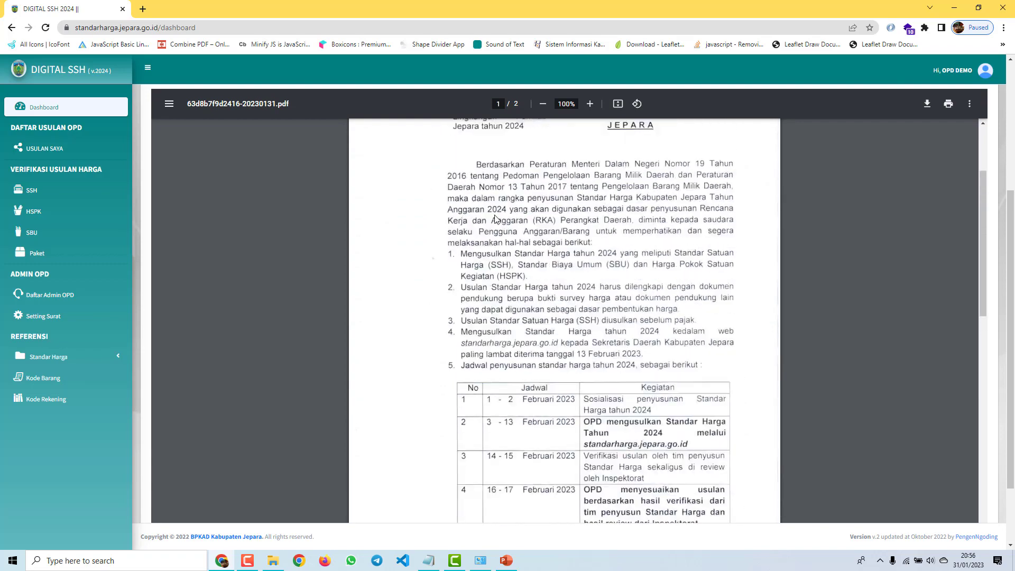
pyautogui.scroll(6, 532, 235)
pyautogui.scroll(-5, 481, 244)
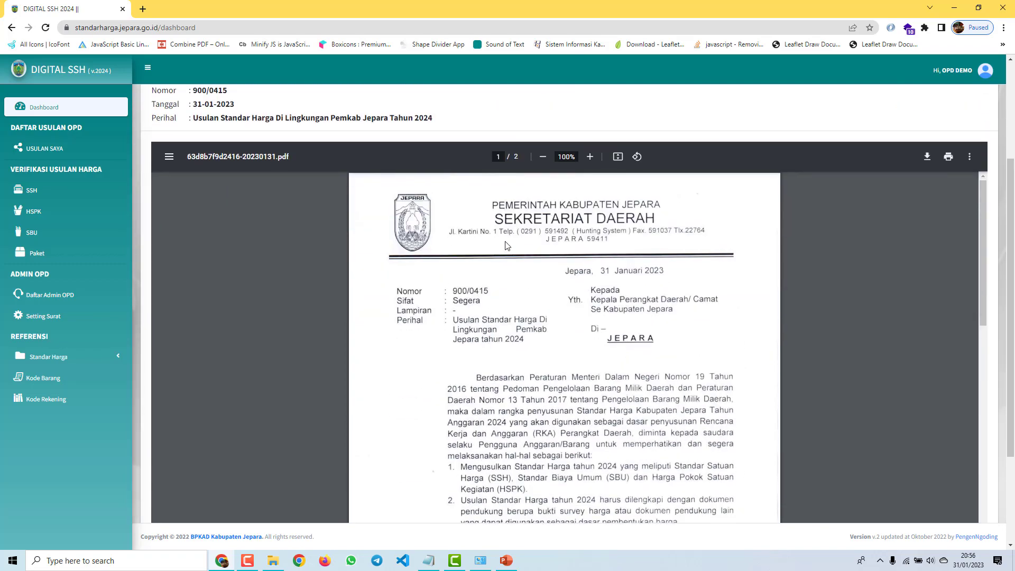
pyautogui.click(928, 157)
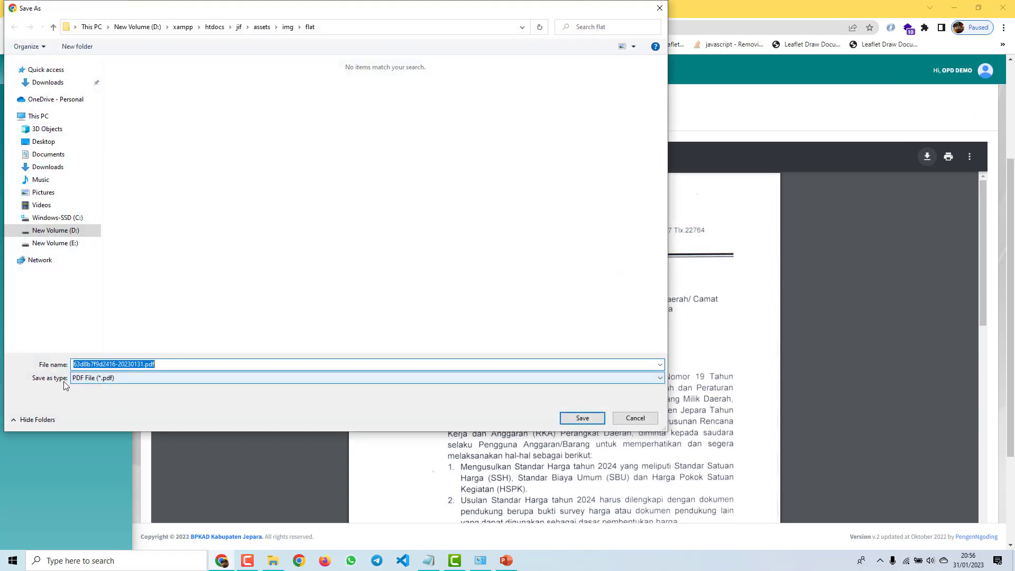
pyautogui.click(659, 8)
# Step: Scroll back up the dashboard and go to Daftar Admin OPD in the sidebar
pyautogui.scroll(-15, 606, 329)
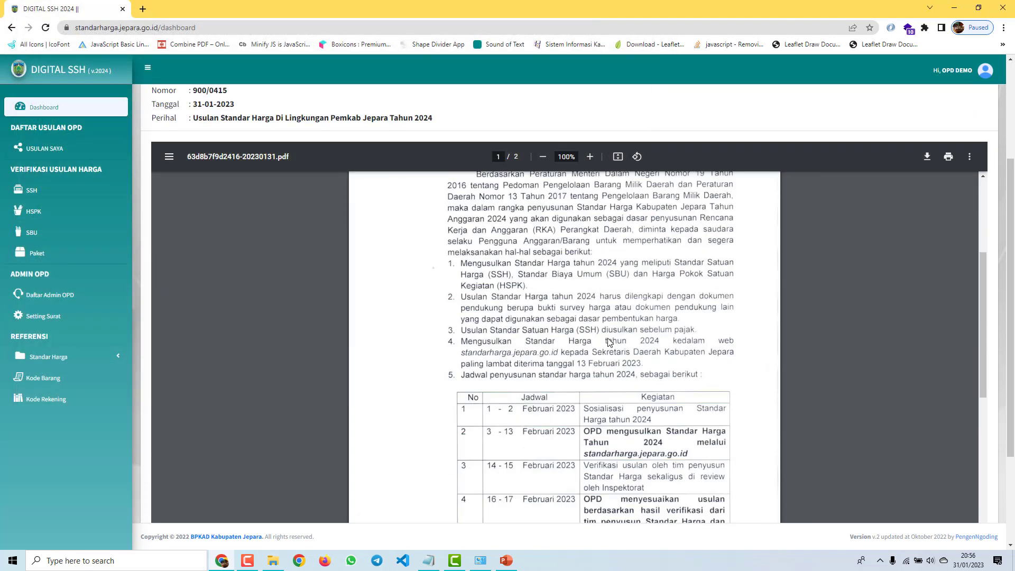
pyautogui.scroll(15, 614, 357)
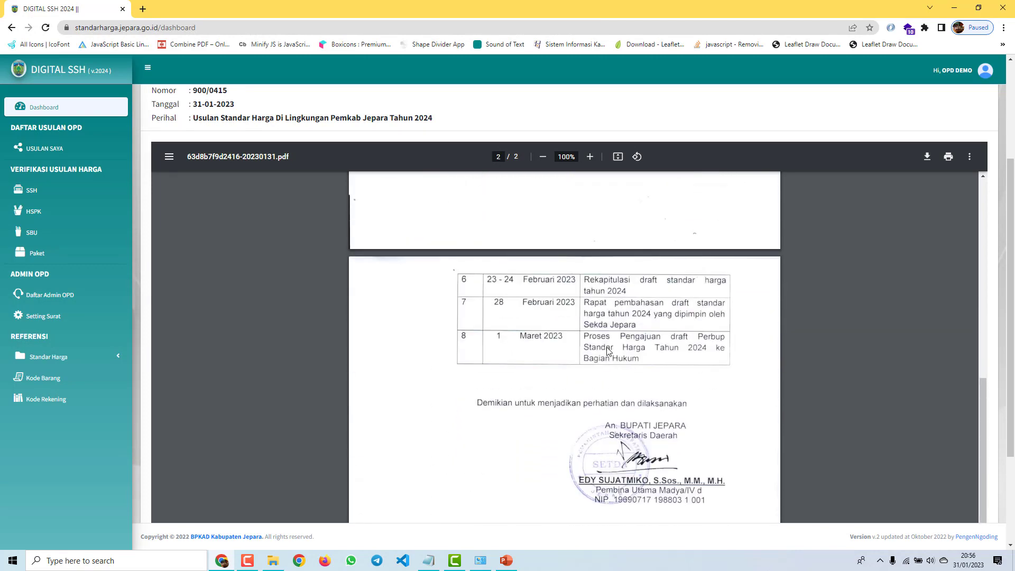
pyautogui.scroll(-12, 606, 351)
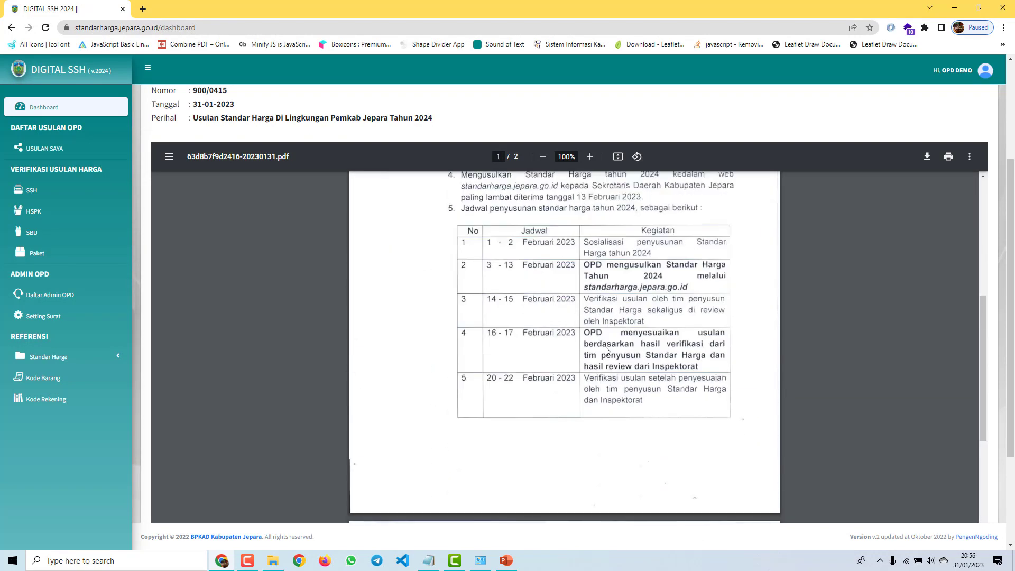
pyautogui.scroll(11, 617, 372)
pyautogui.scroll(2, 618, 371)
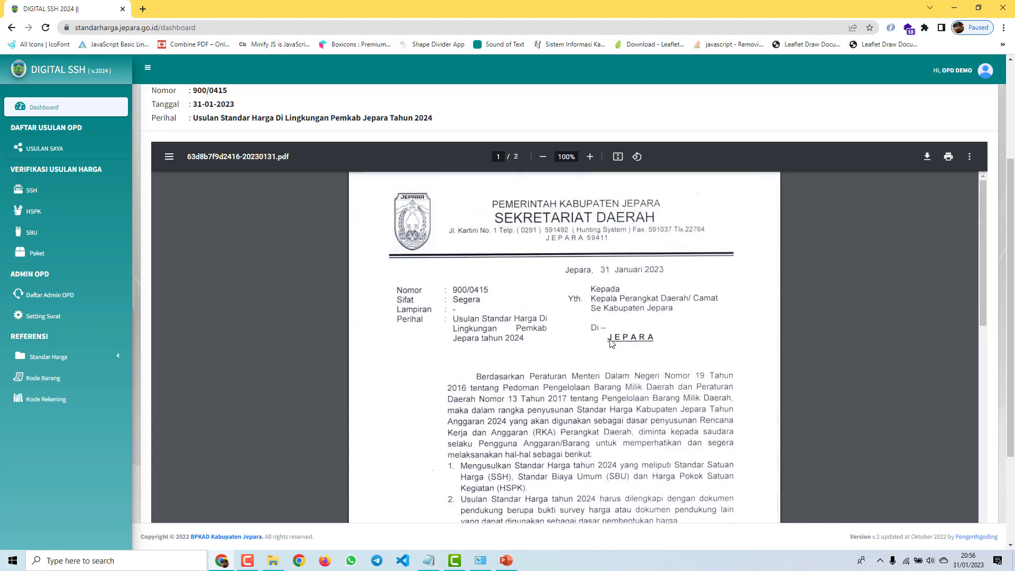
pyautogui.scroll(3, 208, 194)
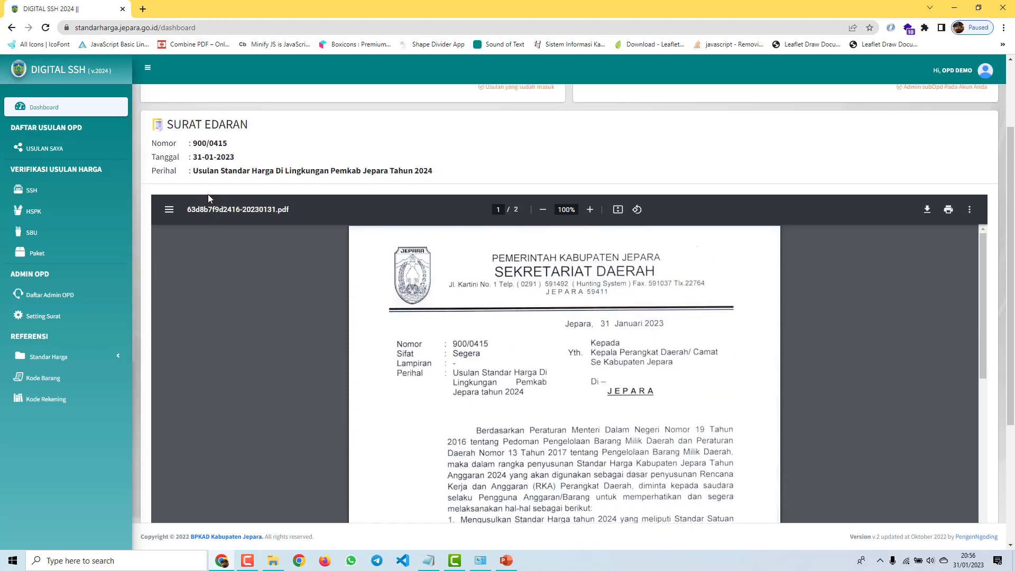
pyautogui.moveTo(193, 249); pyautogui.dragTo(473, 291)
pyautogui.click(227, 264)
pyautogui.click(423, 220)
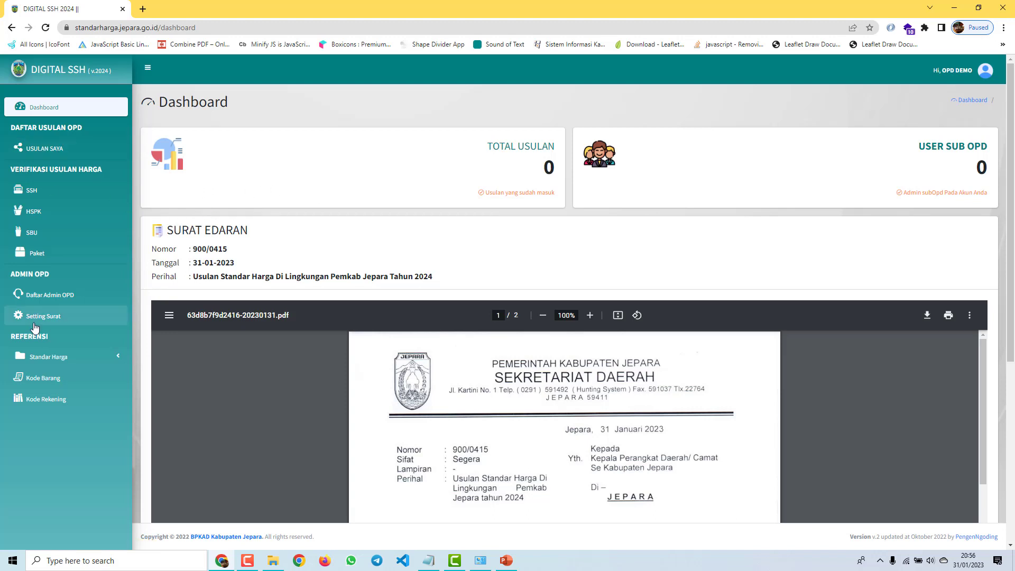
pyautogui.click(42, 299)
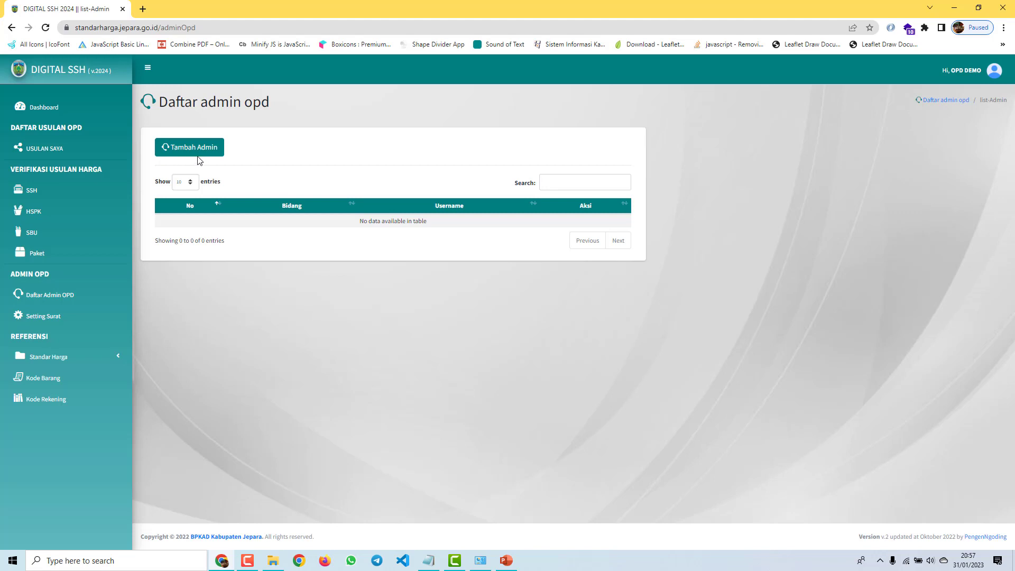
# Step: Save a new admin with Bidang and username 'bendahara', leaving the password blank for the default
pyautogui.click(194, 153)
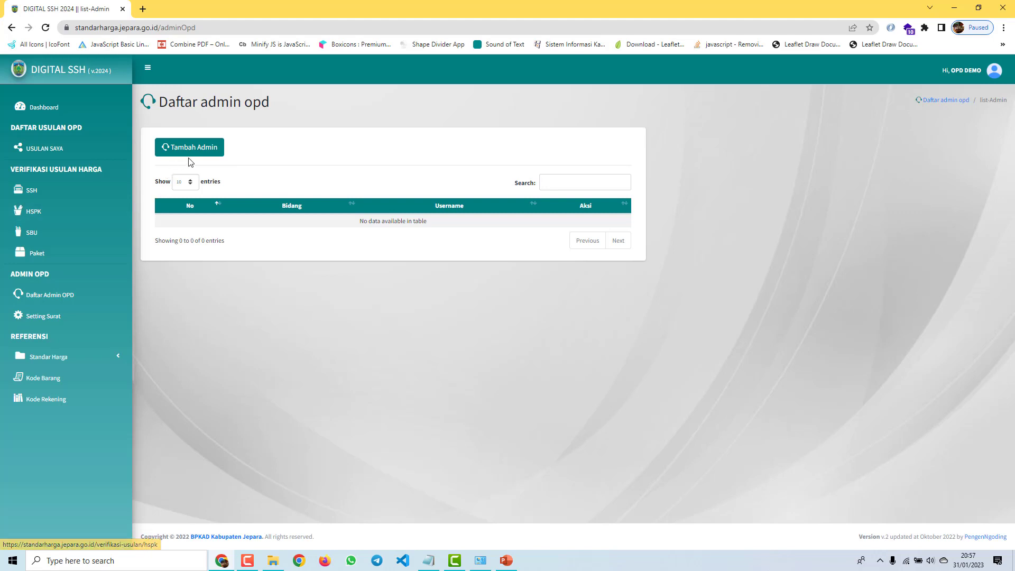
pyautogui.click(195, 150)
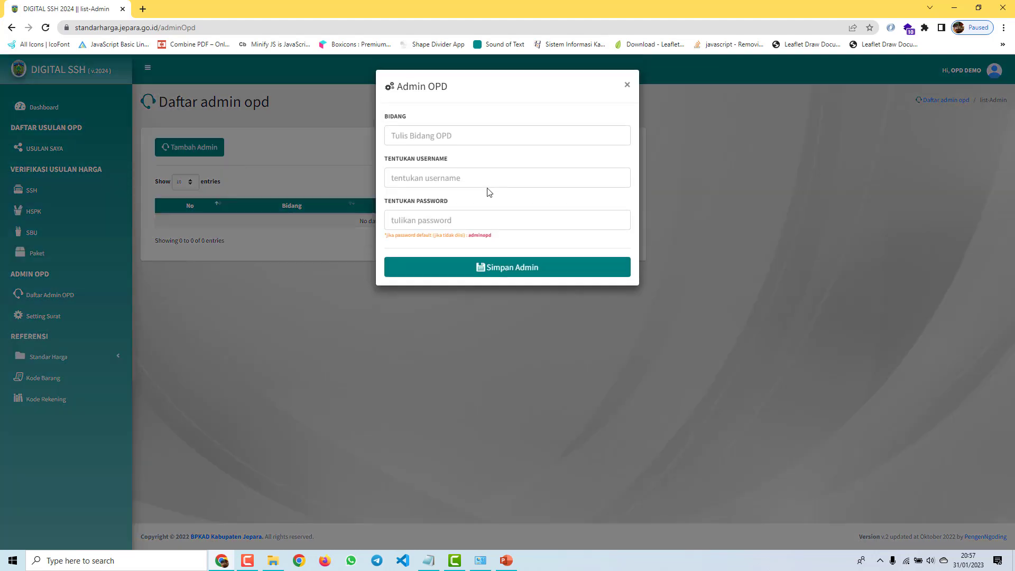
pyautogui.click(481, 136)
pyautogui.write('bendahara')
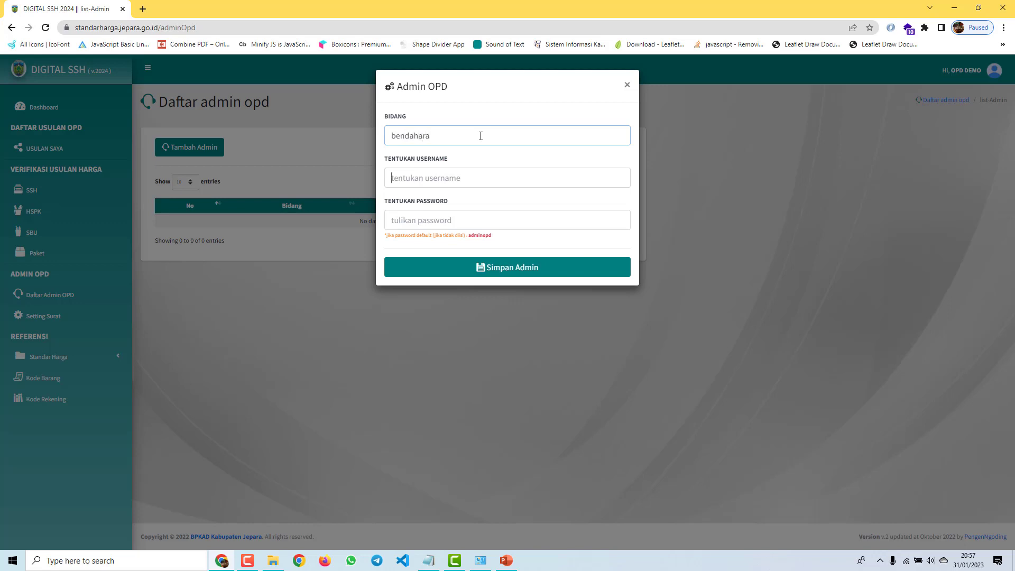
pyautogui.write('benda')
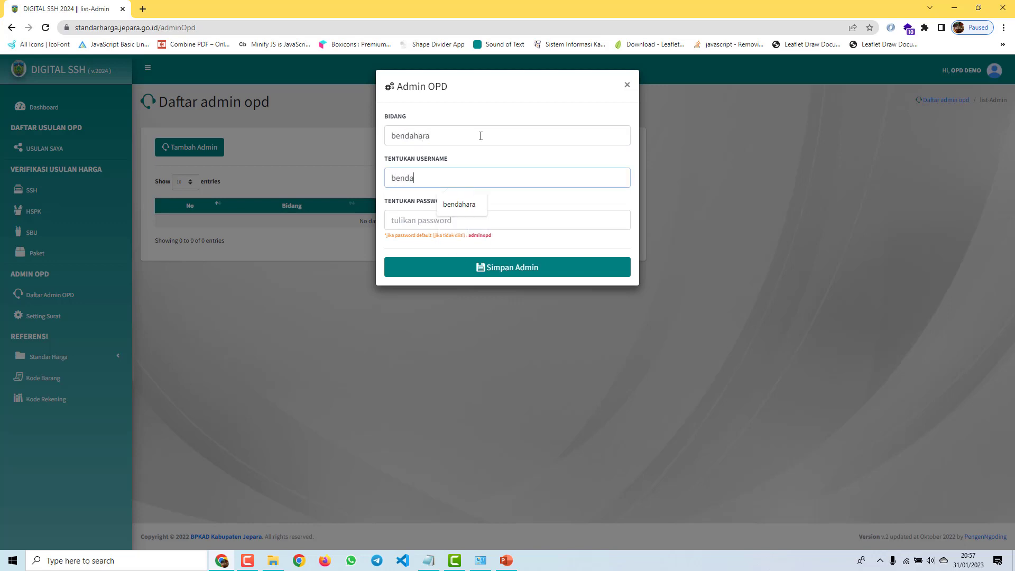
pyautogui.write('hara')
pyautogui.click(438, 219)
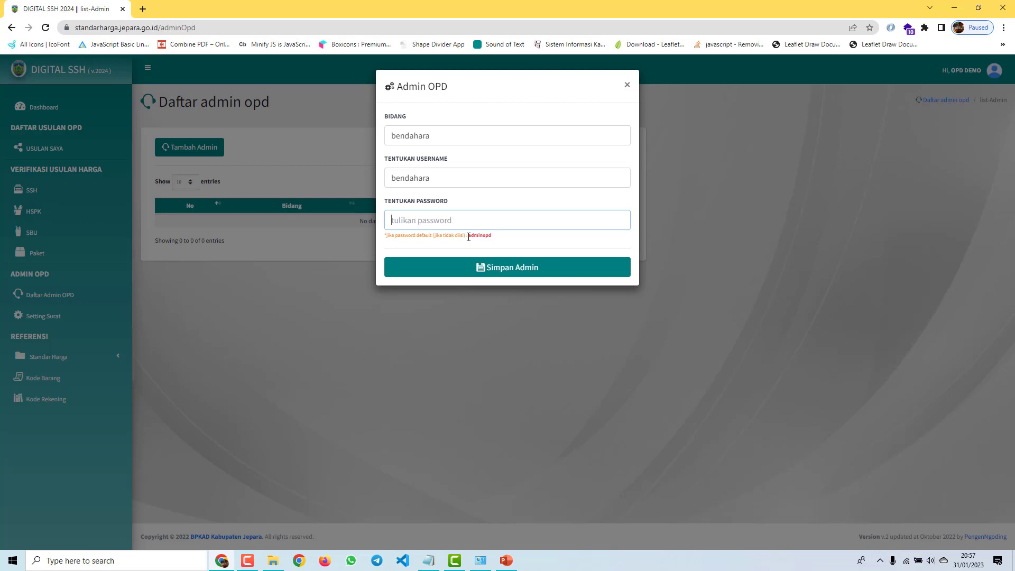
pyautogui.moveTo(469, 236); pyautogui.dragTo(501, 241)
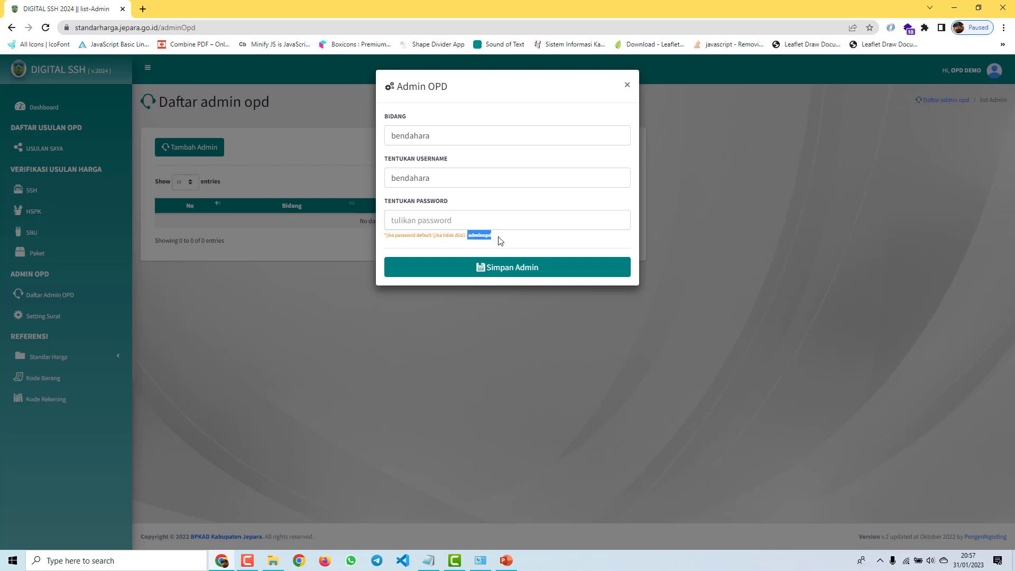
pyautogui.click(484, 225)
pyautogui.write('12345')
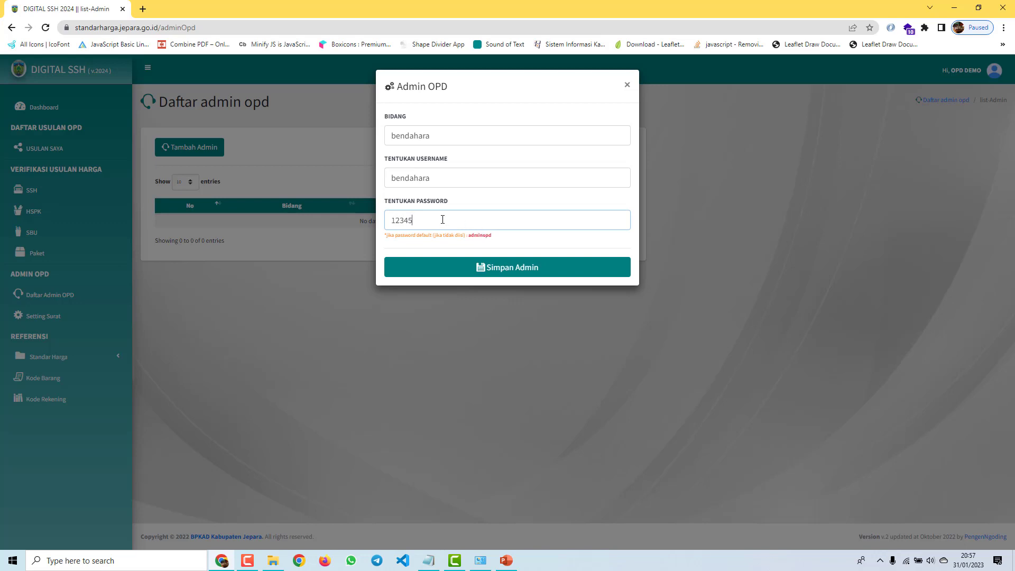
pyautogui.hotkey('ctrl', 'a')
pyautogui.press('BackSpace')
pyautogui.doubleClick(418, 183)
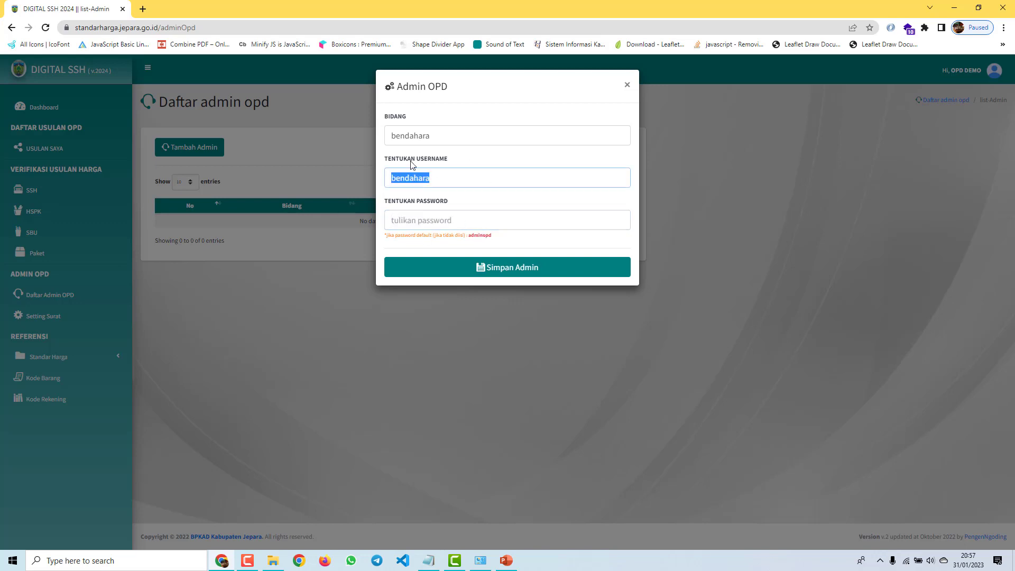
pyautogui.click(505, 272)
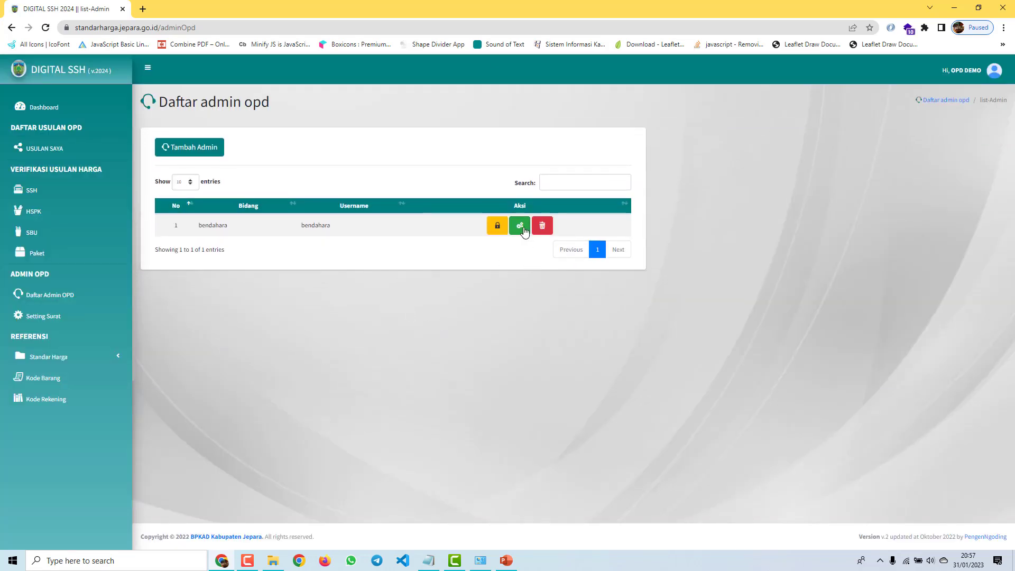
# Step: Look at bendahara's edit and password-update forms, closing both without changes
pyautogui.click(520, 227)
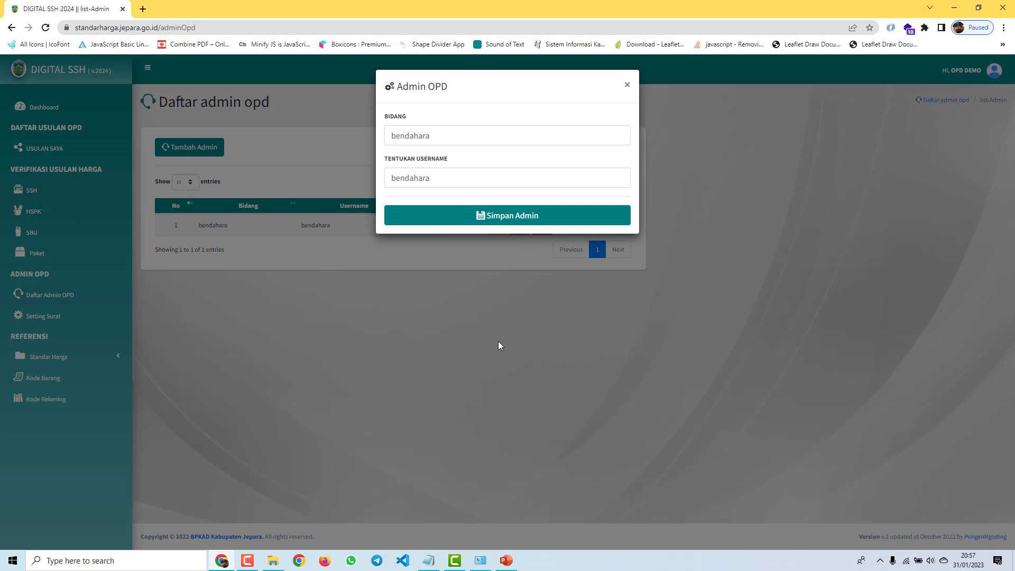
pyautogui.click(498, 322)
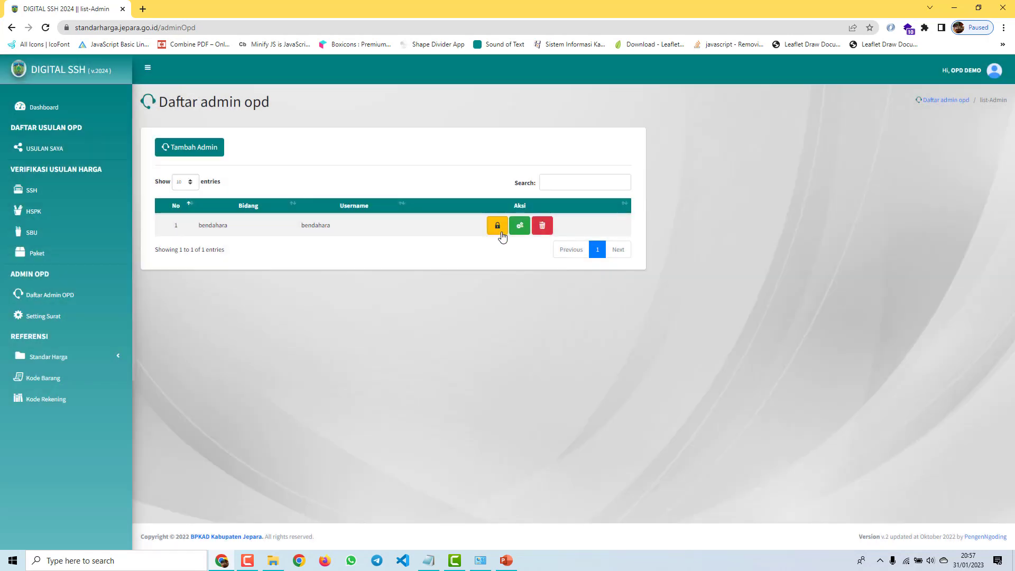
pyautogui.click(502, 236)
pyautogui.click(494, 358)
# Step: Save a new admin with Bidang and username 'sekretariat' and the default password
pyautogui.click(205, 150)
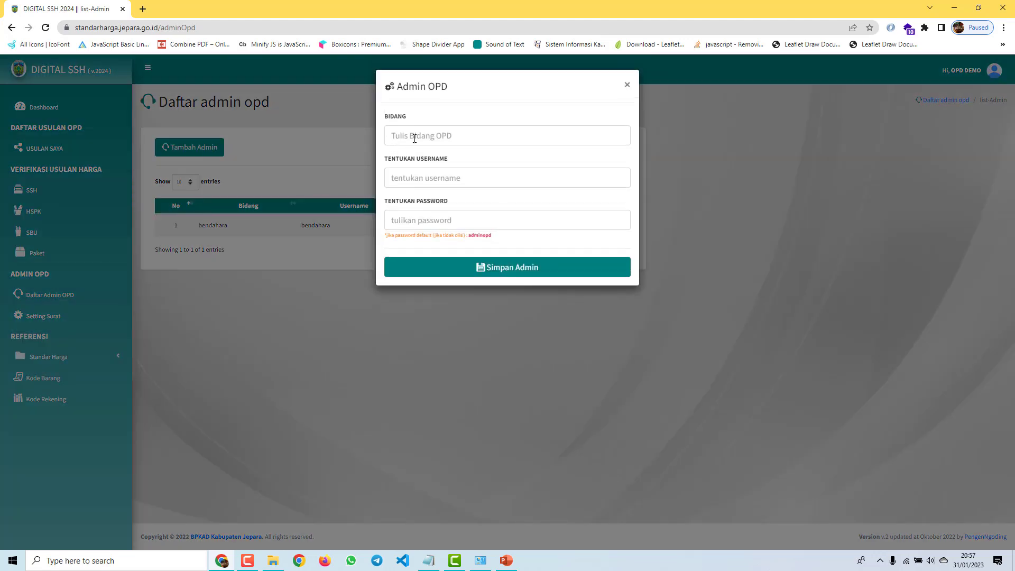
pyautogui.click(415, 137)
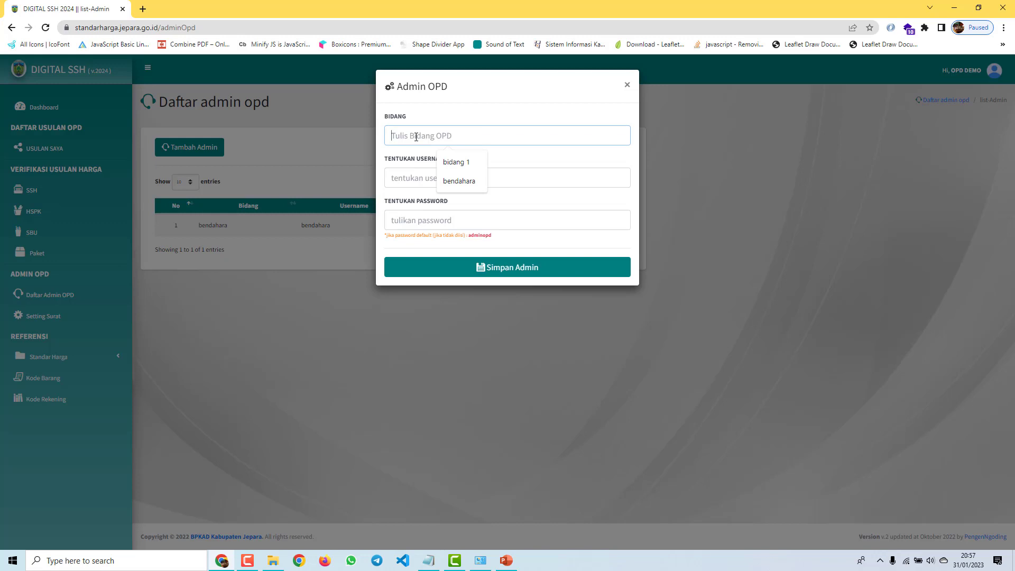
pyautogui.write('sekretariat')
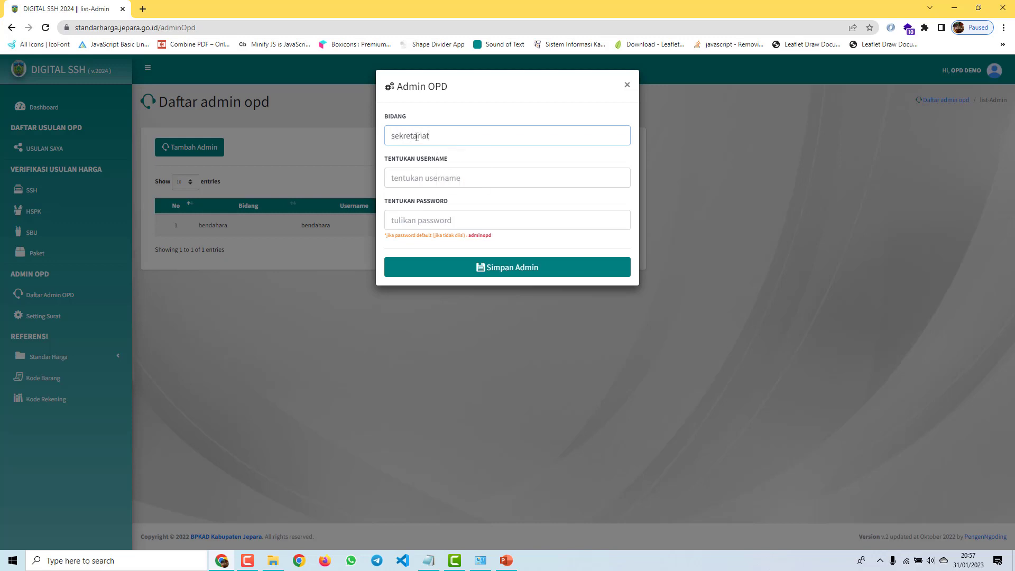
pyautogui.doubleClick(426, 131)
pyautogui.hotkey('ctrl', 'c')
pyautogui.click(444, 178)
pyautogui.hotkey('ctrl', 'v')
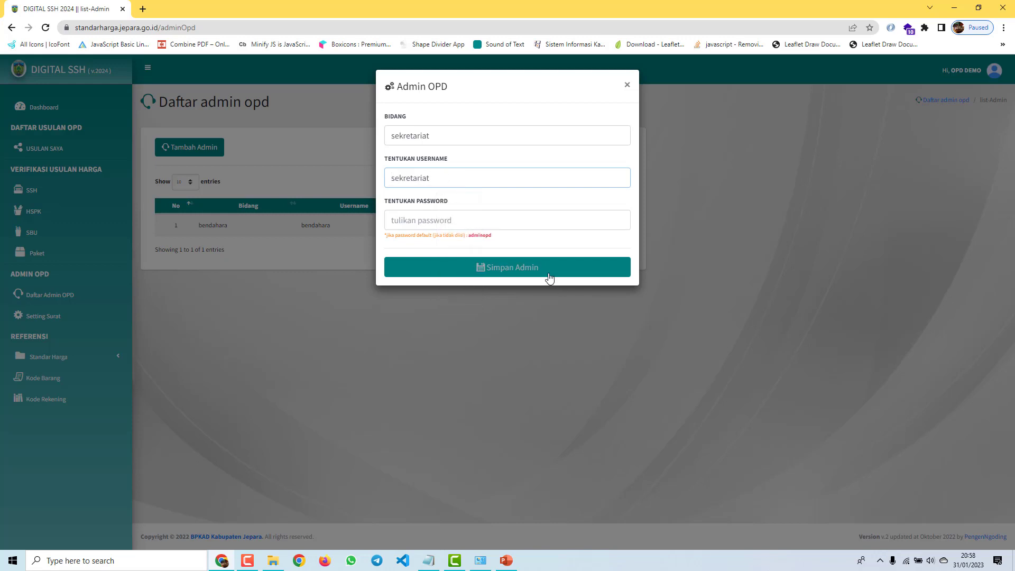
pyautogui.click(472, 267)
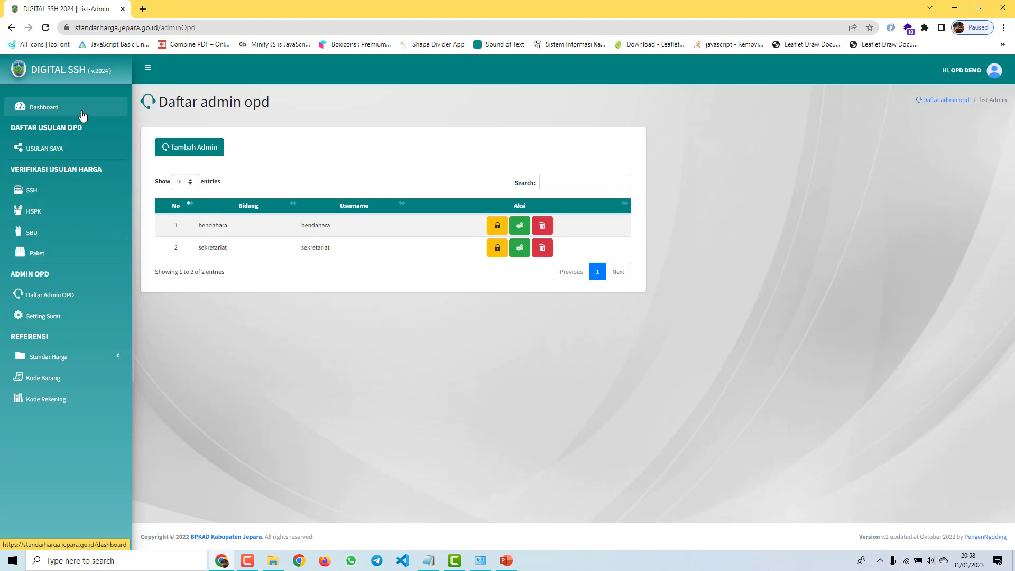
# Step: Return to the Dashboard, then choose Keluar from the top-right user menu
pyautogui.click(48, 108)
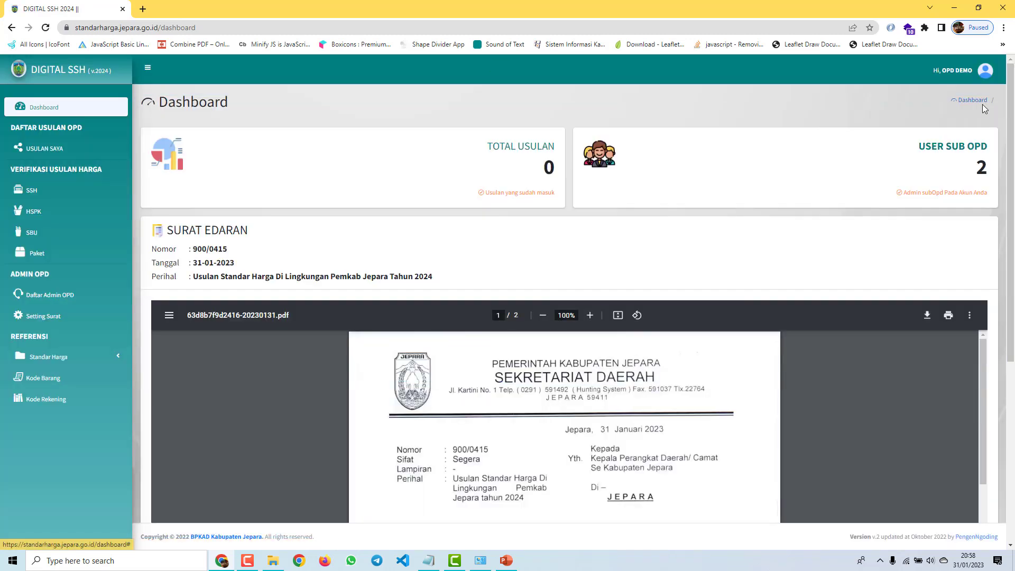
pyautogui.click(961, 75)
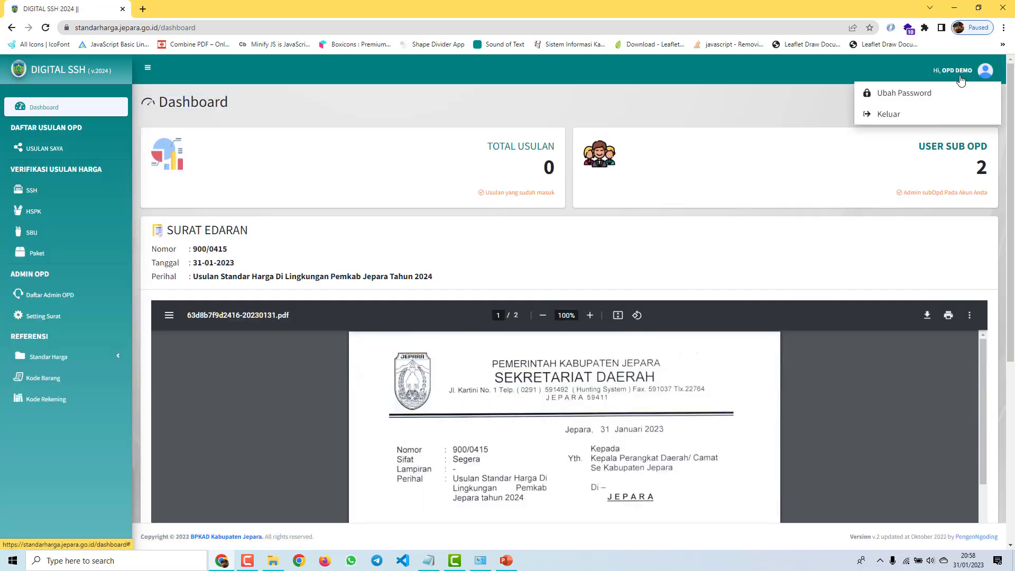
pyautogui.click(889, 115)
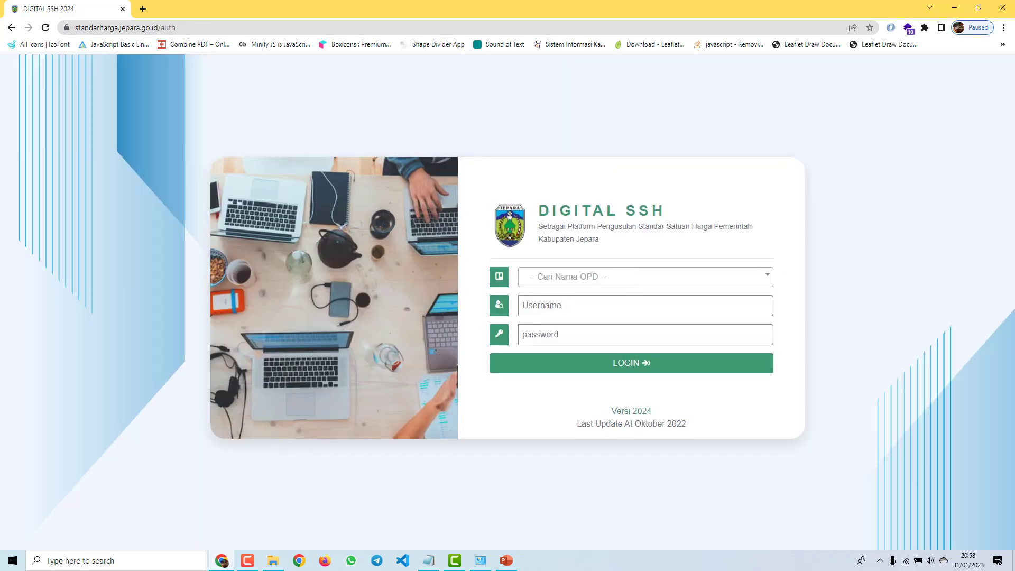
# Step: Choose AKUN OPD DEMO in the Cari Nama OPD search on the login page
pyautogui.click(677, 273)
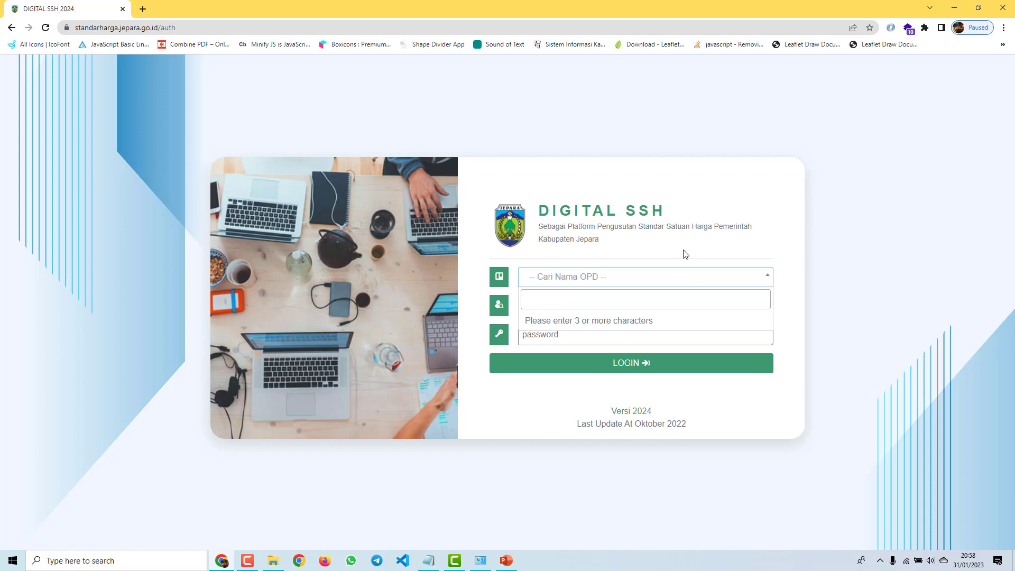
pyautogui.click(683, 252)
pyautogui.click(647, 280)
pyautogui.write('OPD')
pyautogui.click(629, 320)
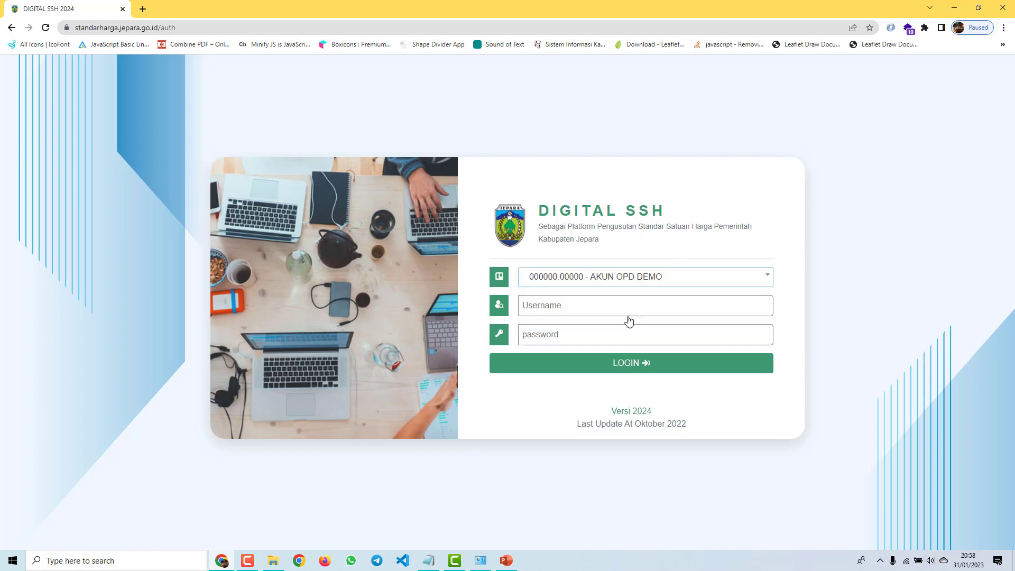
# Step: Enter username 'bendahara' and the sub-admin password, then log in
pyautogui.click(630, 315)
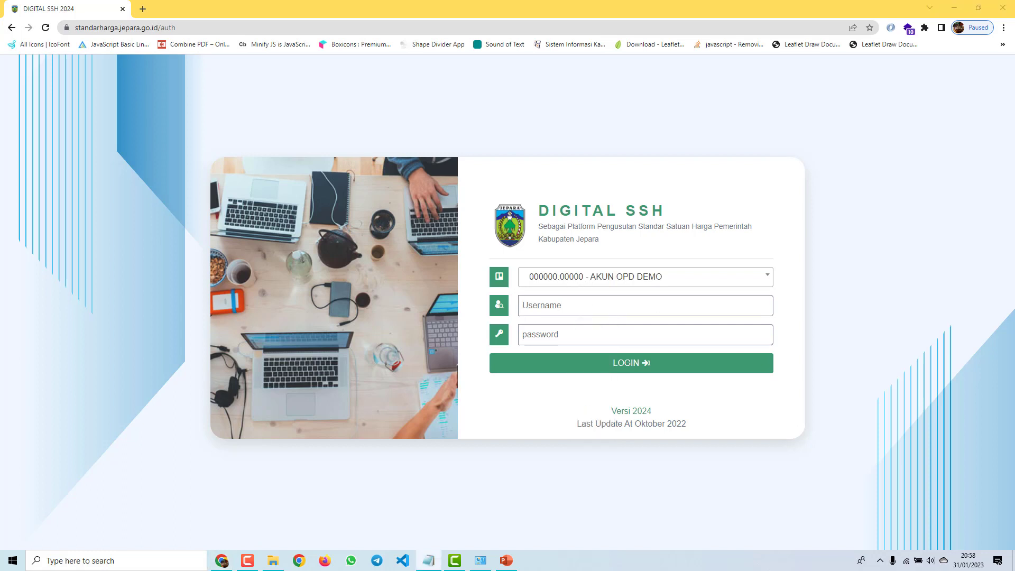
pyautogui.click(630, 302)
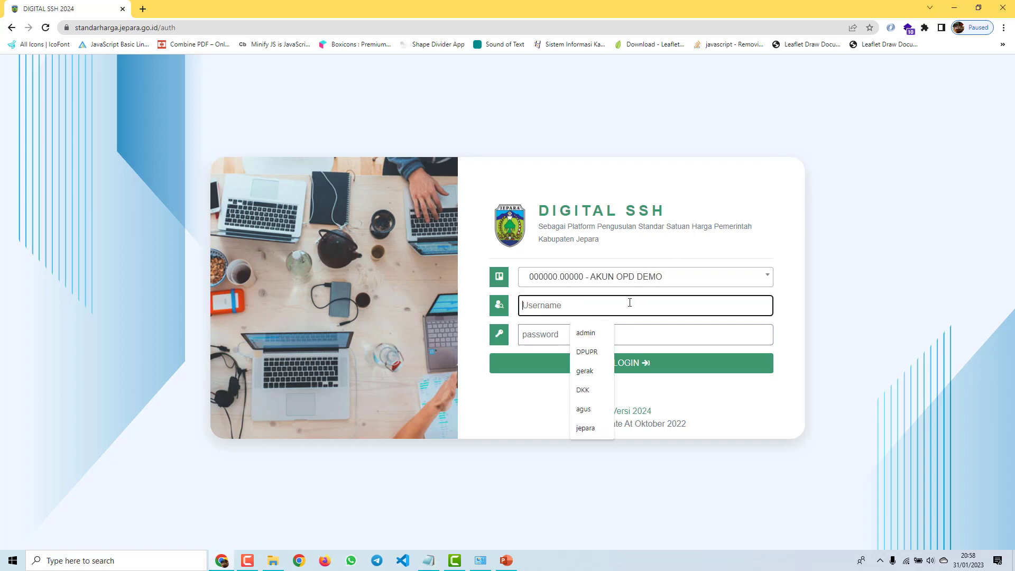
pyautogui.write('000000.00000')
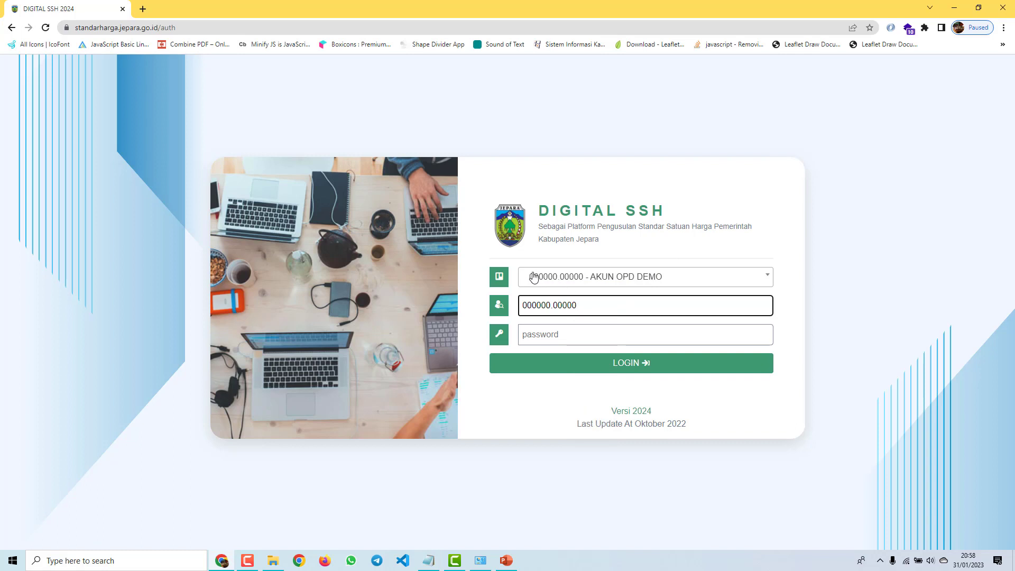
pyautogui.moveTo(582, 305); pyautogui.dragTo(514, 302)
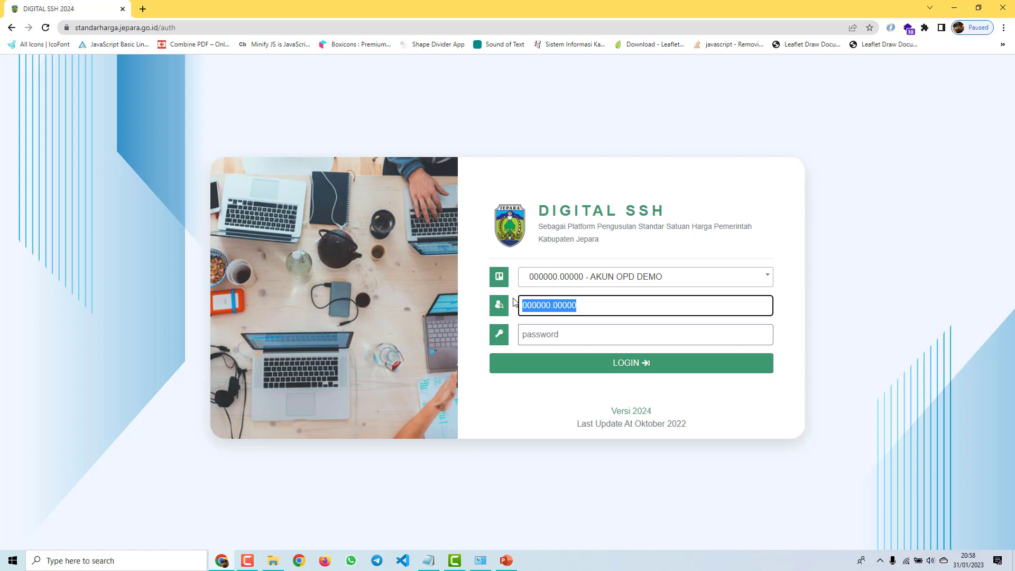
pyautogui.write('ben')
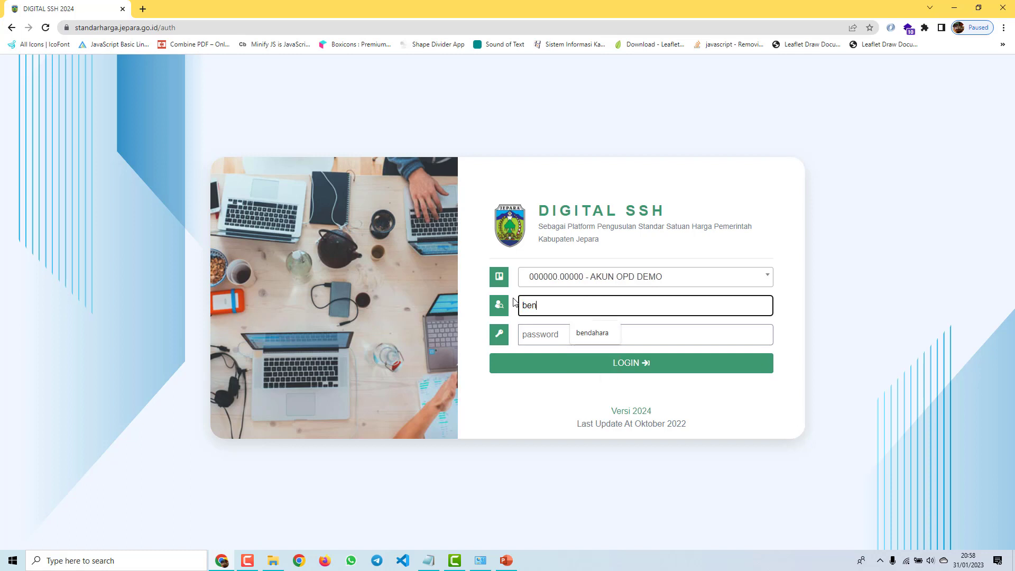
pyautogui.write('dahara')
pyautogui.press('Tab')
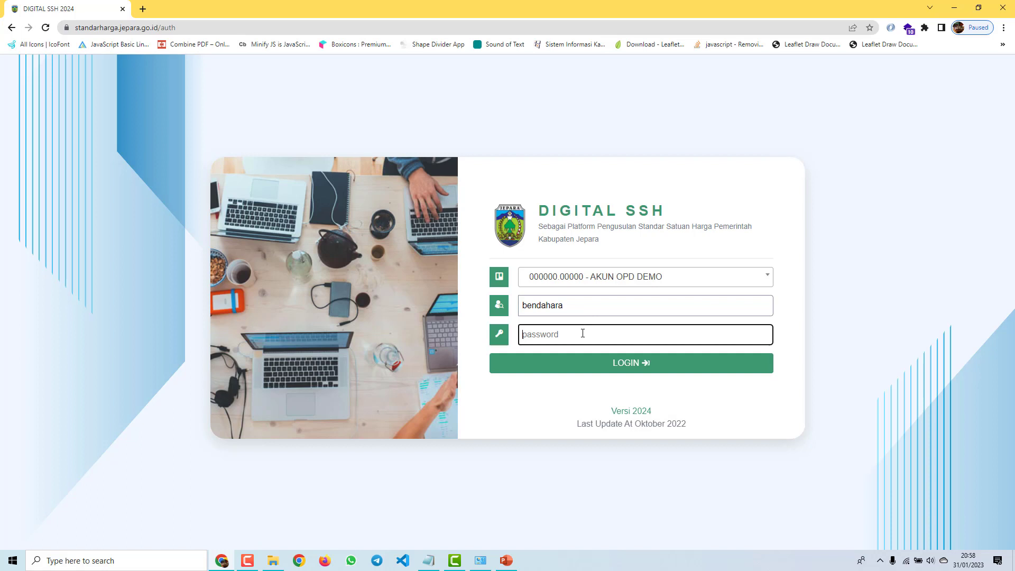
pyautogui.write('*******')
pyautogui.click(566, 362)
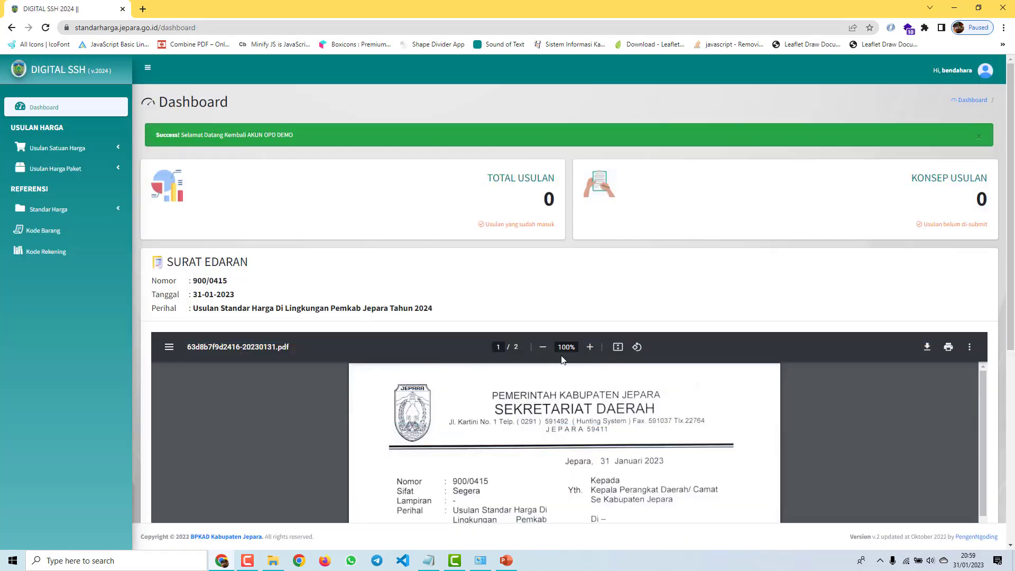
# Step: Review the dashboard's 0 total and 0 draft proposals and circular 900/0415, then expand the unit price proposal menu
pyautogui.scroll(-6, 753, 194)
pyautogui.scroll(6, 753, 201)
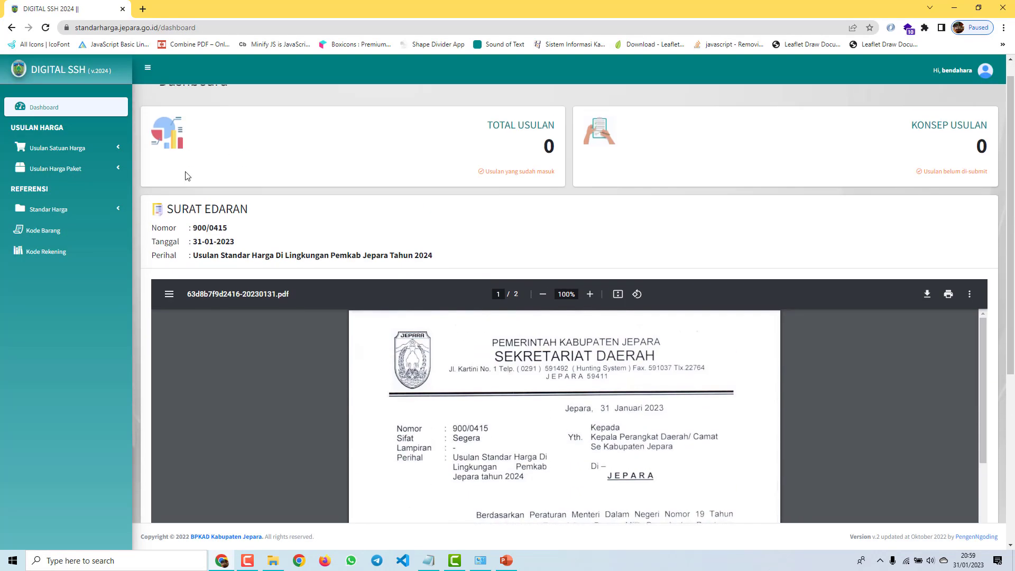
pyautogui.scroll(-5, 799, 194)
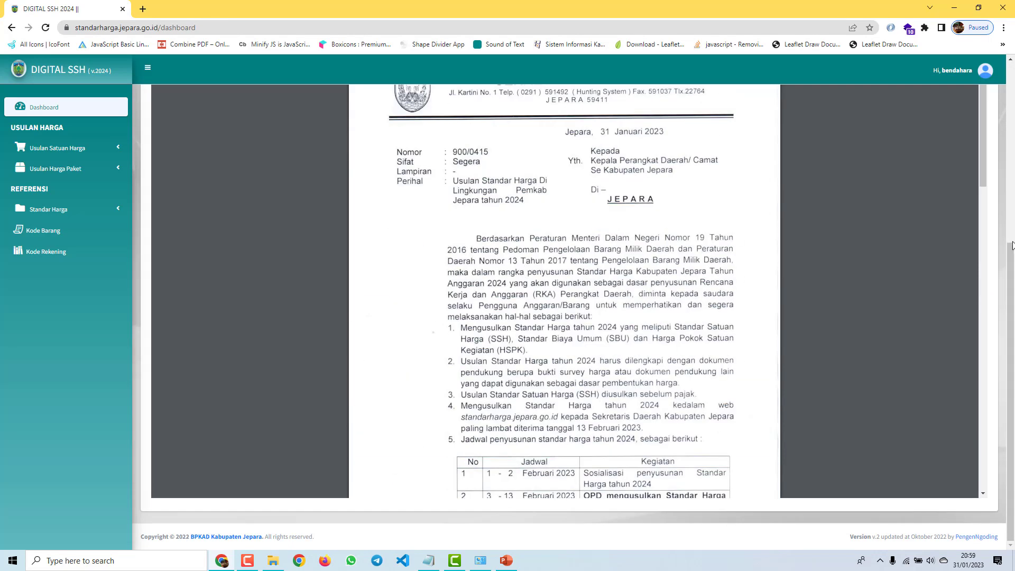
pyautogui.scroll(6, 756, 235)
pyautogui.scroll(-4, 595, 241)
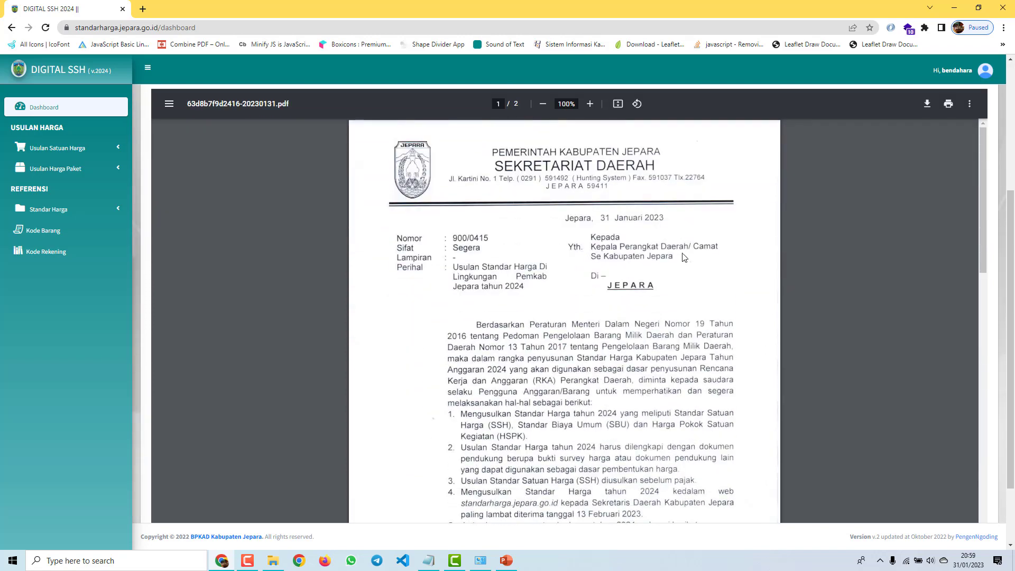
pyautogui.scroll(1, 595, 241)
pyautogui.scroll(-7, 580, 307)
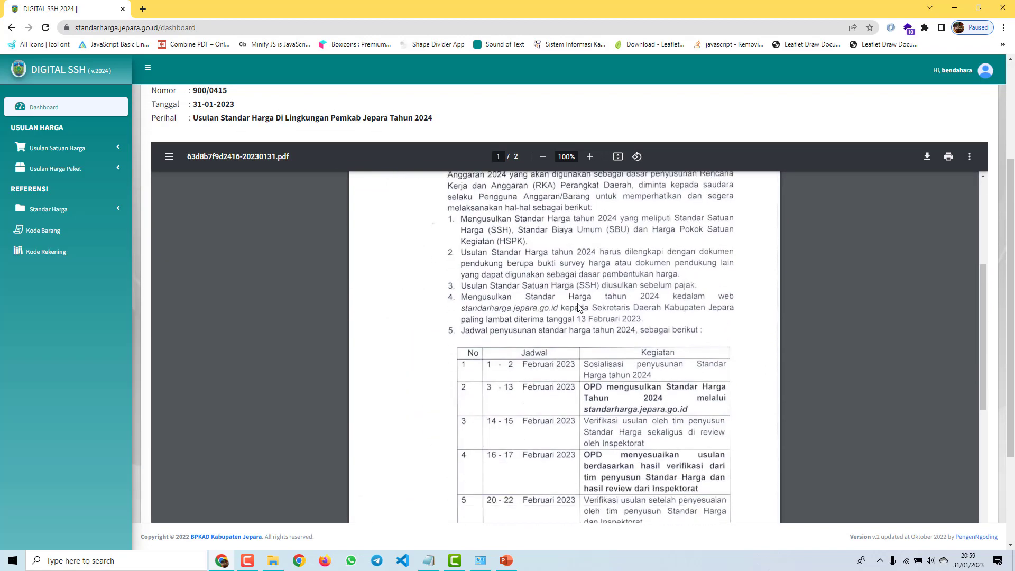
pyautogui.scroll(-7, 579, 306)
pyautogui.scroll(5, 578, 306)
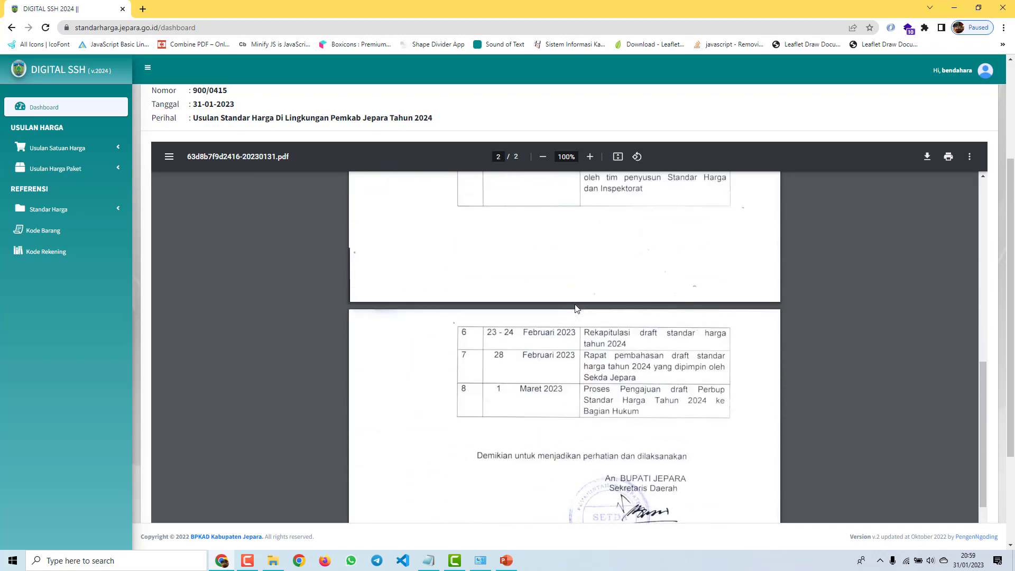
pyautogui.scroll(9, 576, 308)
pyautogui.scroll(3, 873, 297)
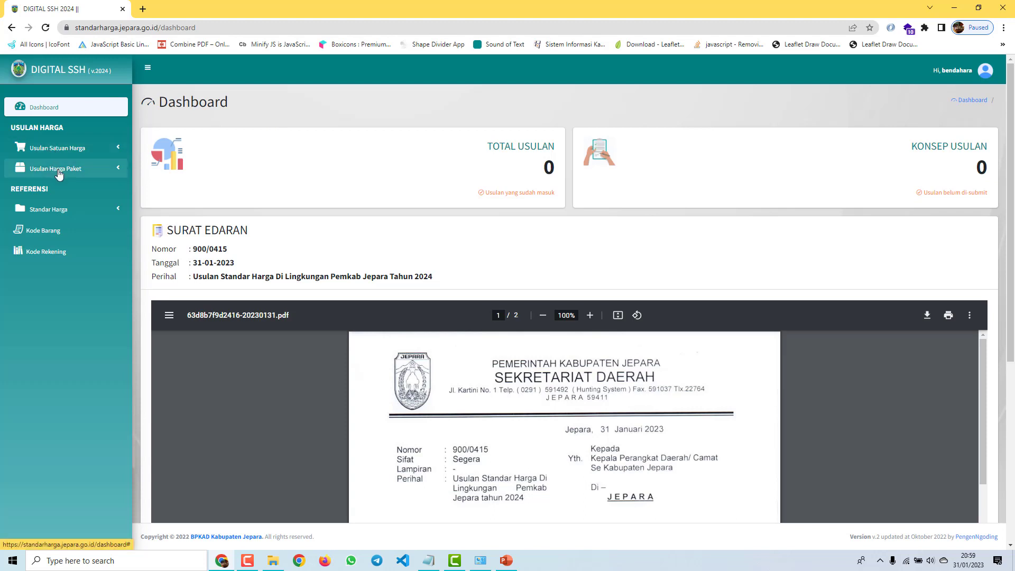
pyautogui.click(80, 150)
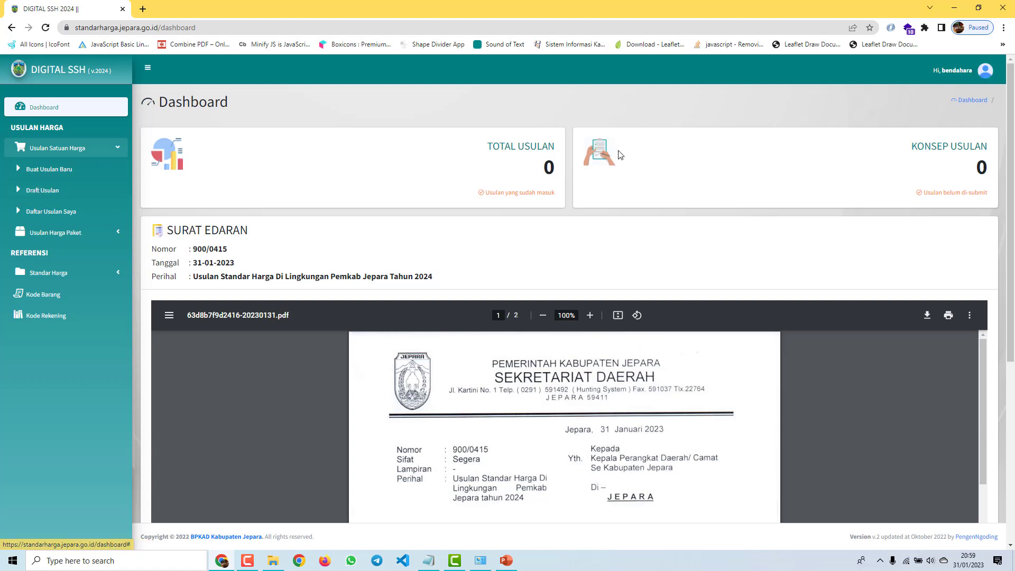
# Step: Start a new SSH proposal with item group 1.1.12.01.03.0001 - Alat Tulis Kantor
pyautogui.click(62, 169)
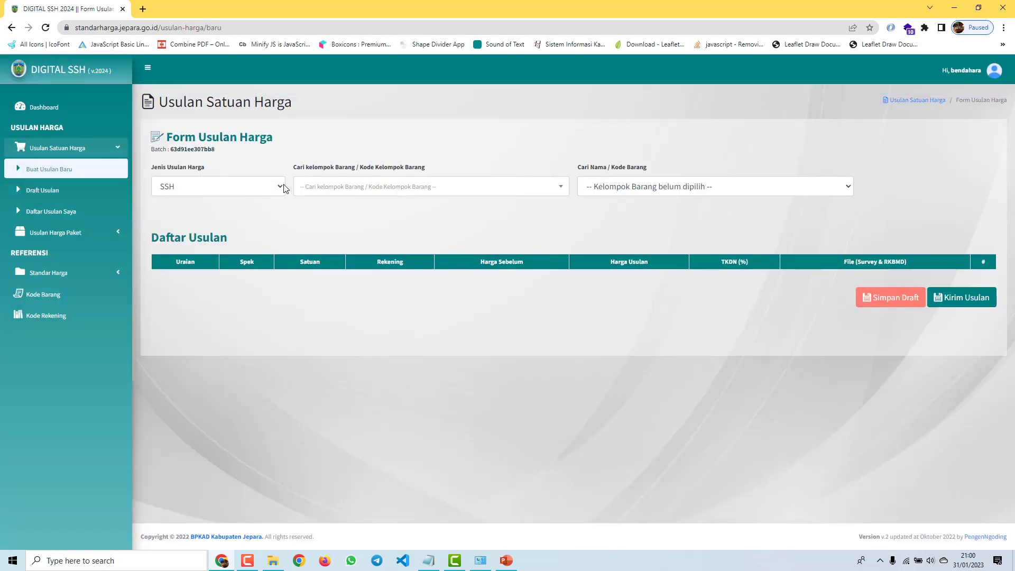
pyautogui.click(286, 188)
pyautogui.click(234, 196)
pyautogui.click(250, 187)
pyautogui.click(247, 190)
pyautogui.click(337, 189)
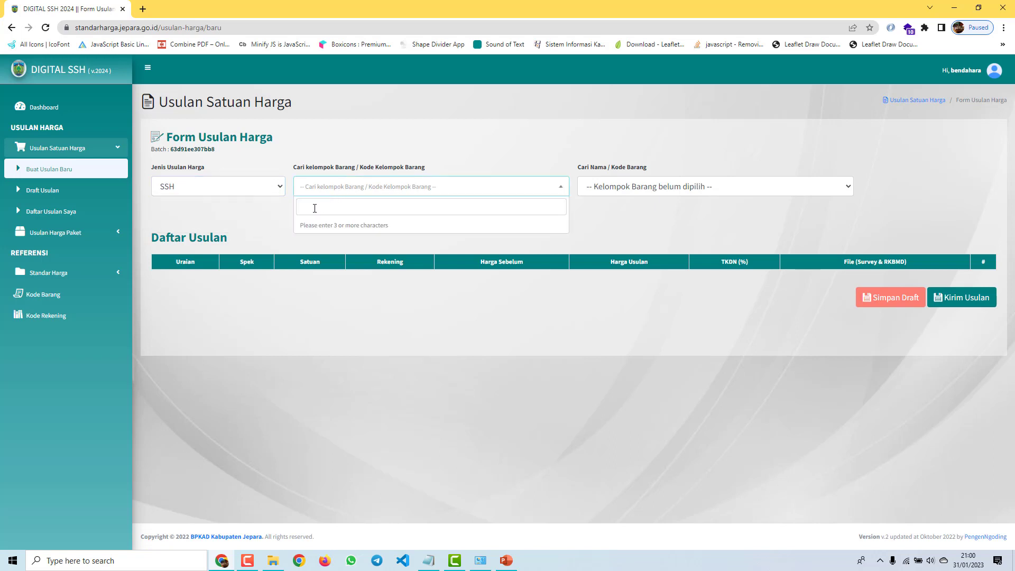
pyautogui.write('alat')
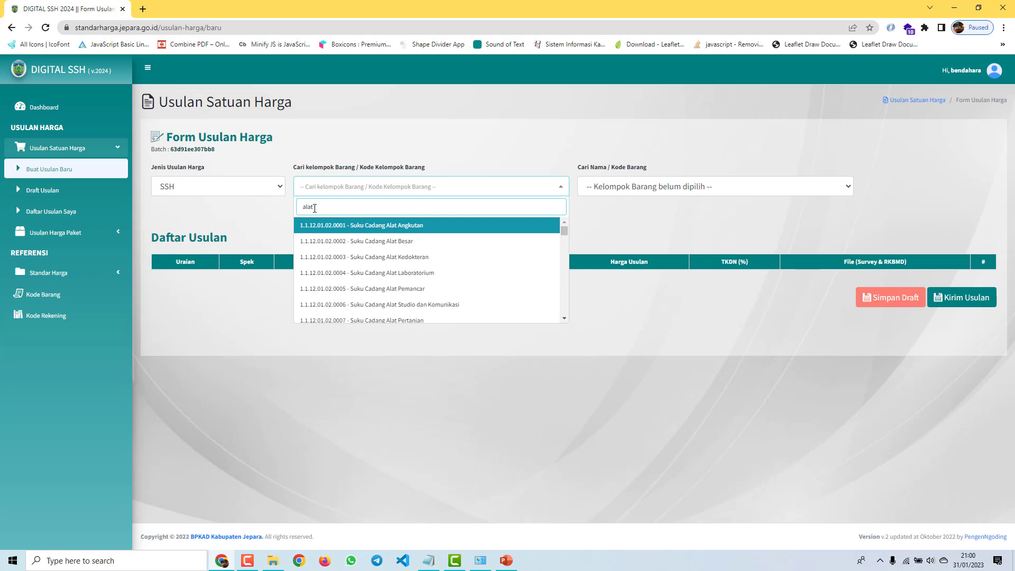
pyautogui.write(' tulis')
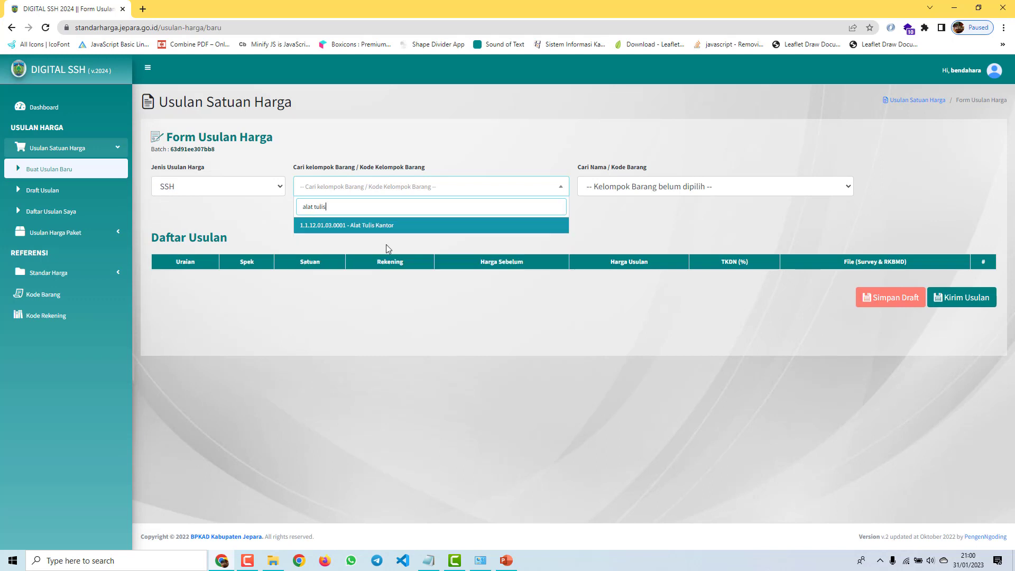
pyautogui.click(394, 227)
# Step: Browse the group's item list without choosing, and expand the Standar Harga references
pyautogui.click(662, 189)
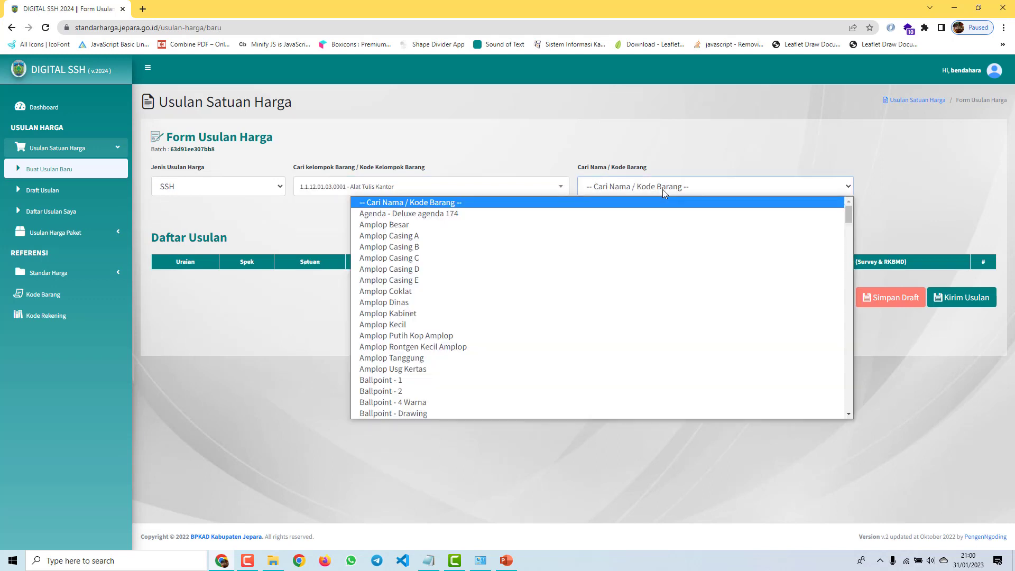
pyautogui.scroll(-15, 489, 358)
pyautogui.scroll(15, 492, 363)
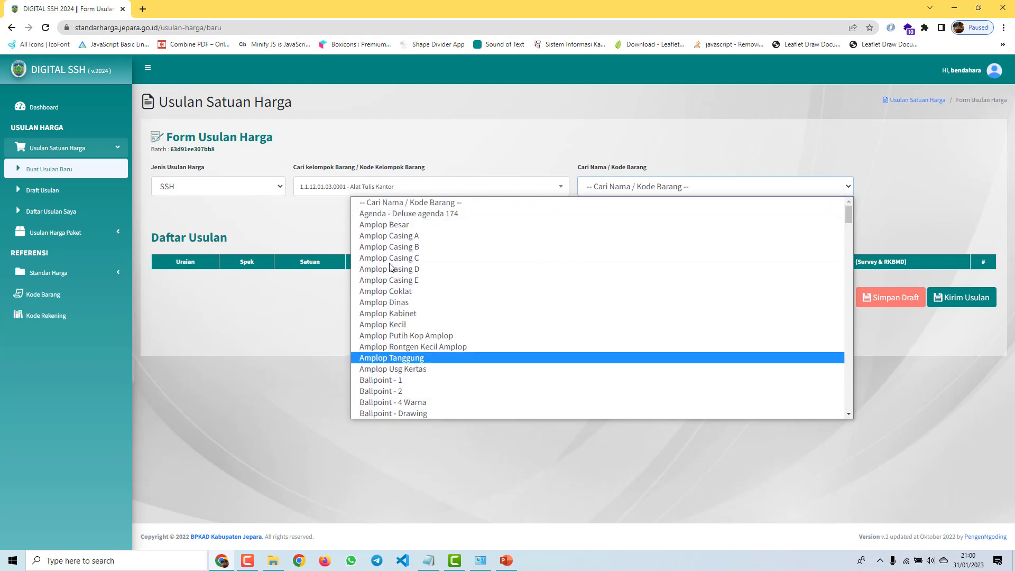
pyautogui.scroll(-2, 417, 232)
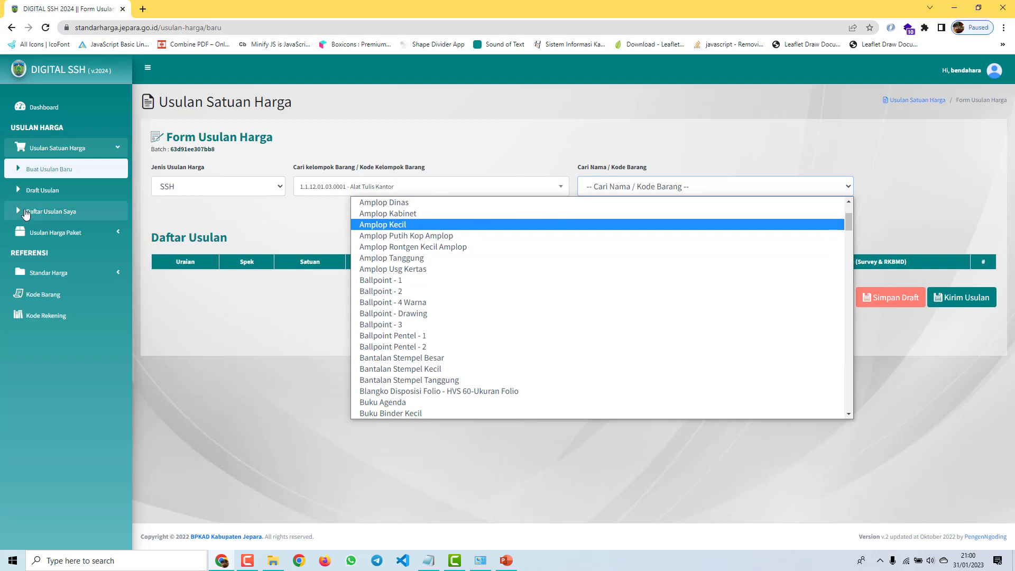
pyautogui.click(273, 230)
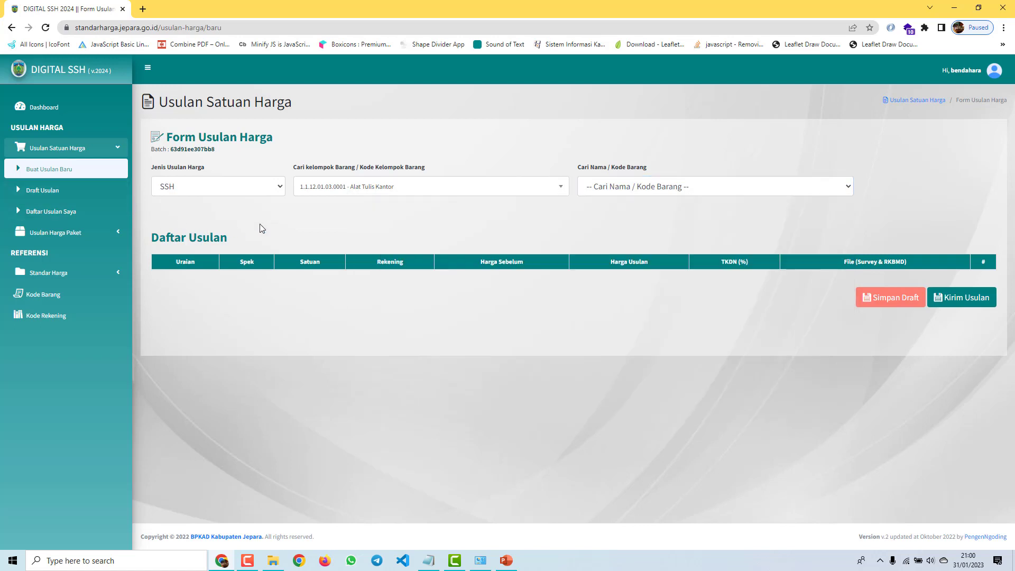
pyautogui.click(57, 274)
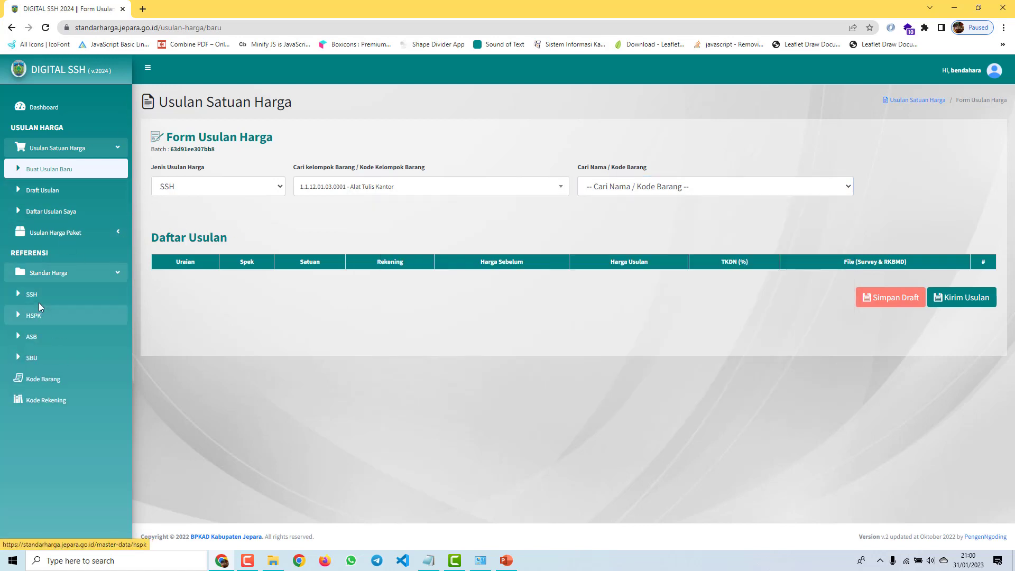
# Step: Open the SSH price reference in a new tab and filter it to year 2024
pyautogui.middleClick(34, 299)
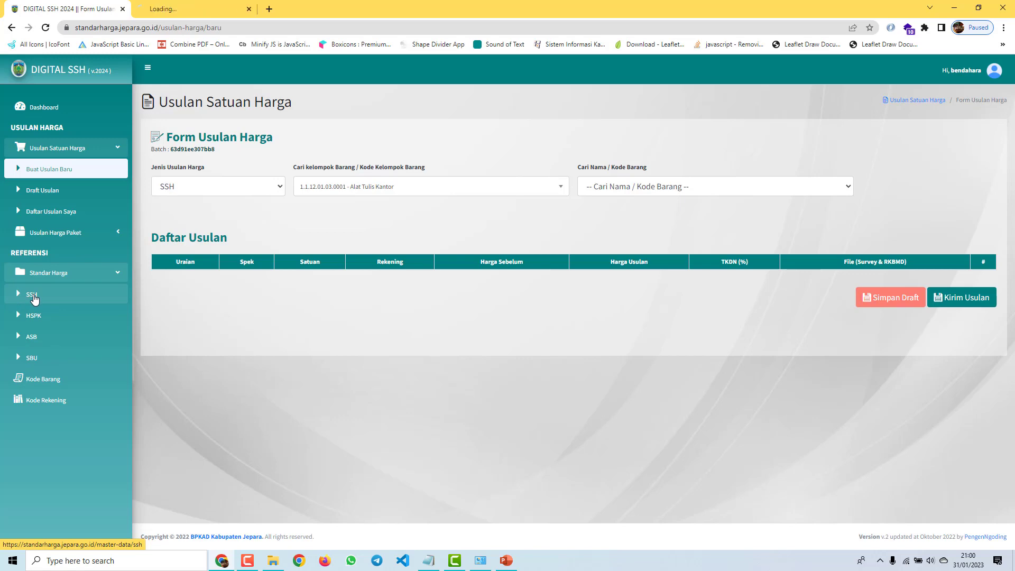
pyautogui.click(203, 10)
pyautogui.click(278, 142)
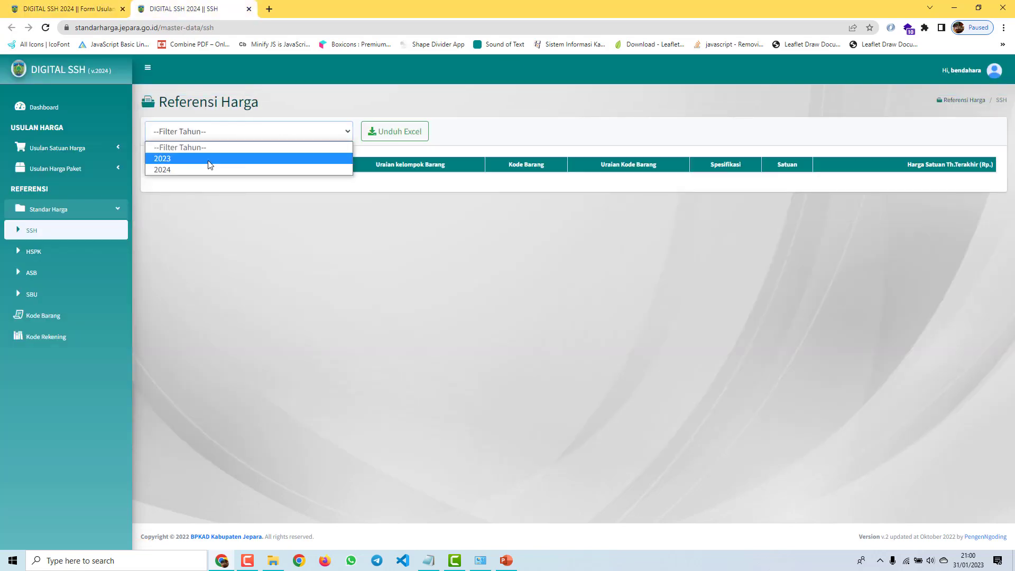
pyautogui.click(199, 169)
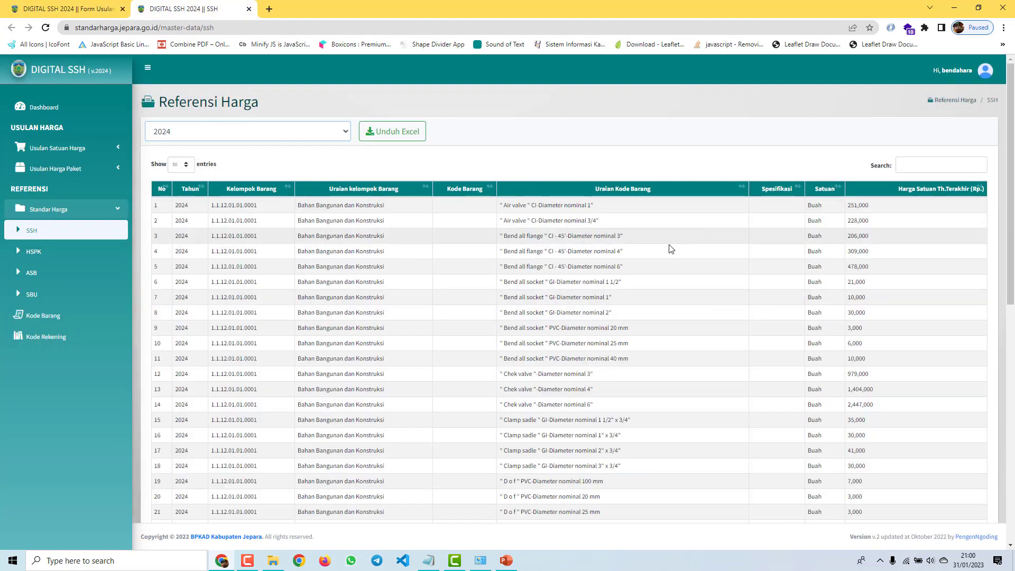
pyautogui.scroll(-3, 582, 265)
pyautogui.scroll(3, 898, 201)
# Step: Search the 2024 SSH prices for 'alat tulis' and review the matching unit prices
pyautogui.click(951, 171)
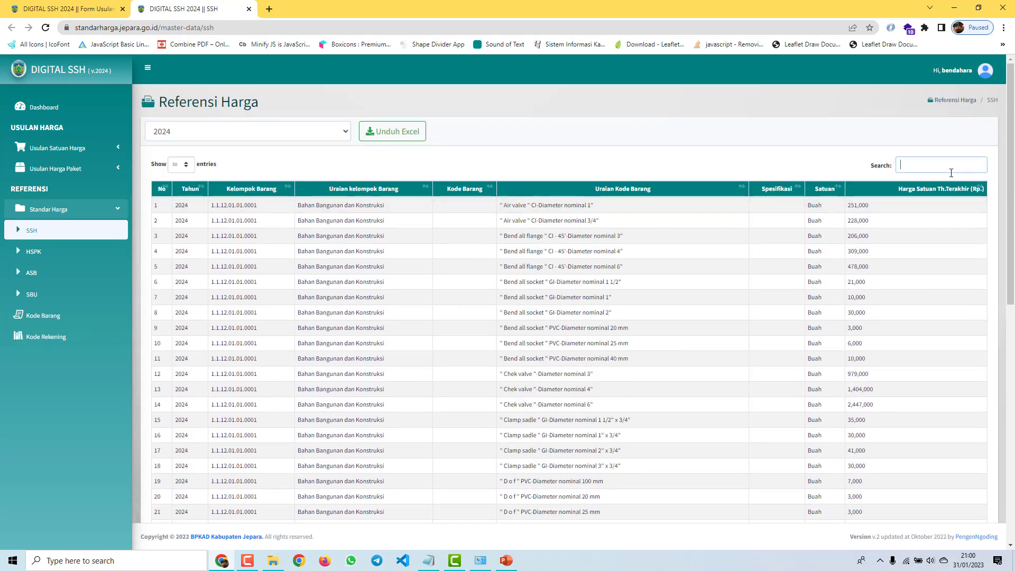
pyautogui.write('alat ')
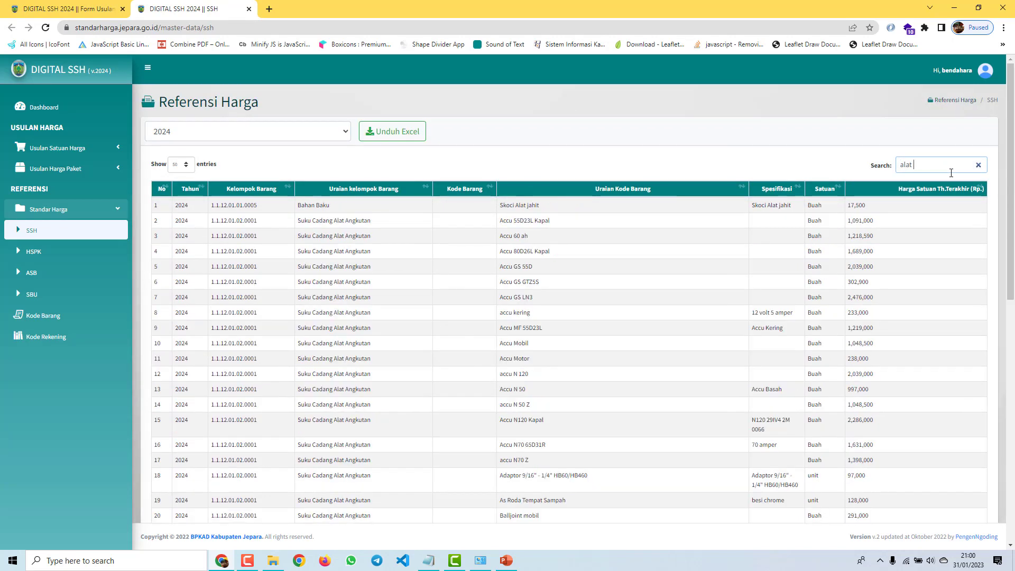
pyautogui.write('tulis')
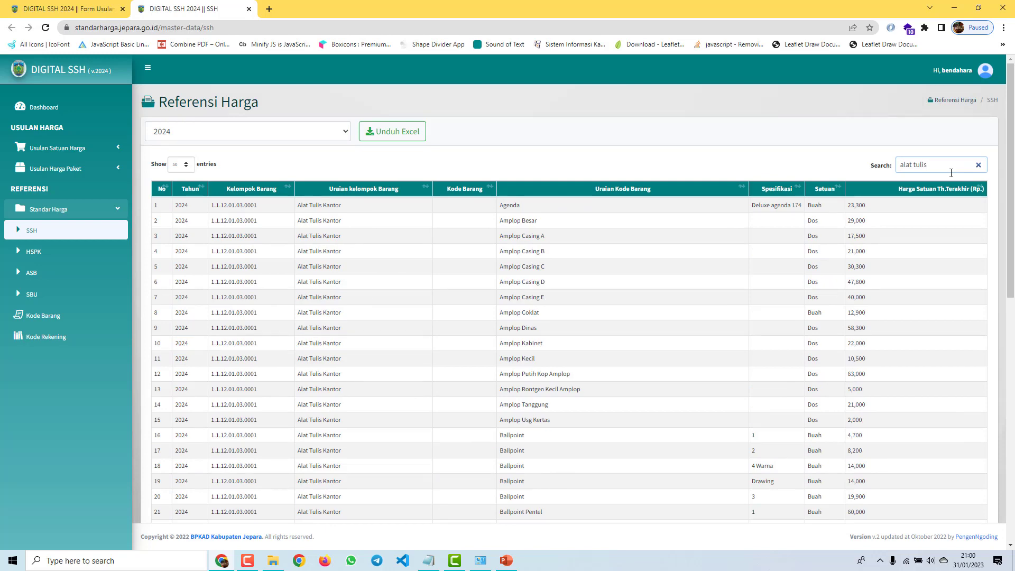
pyautogui.scroll(-6, 418, 346)
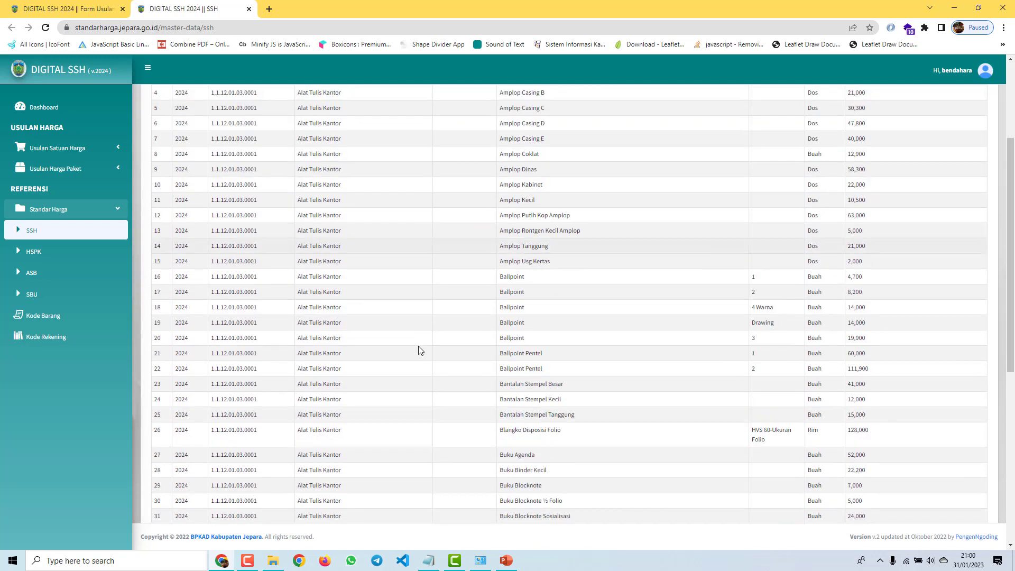
pyautogui.scroll(6, 418, 346)
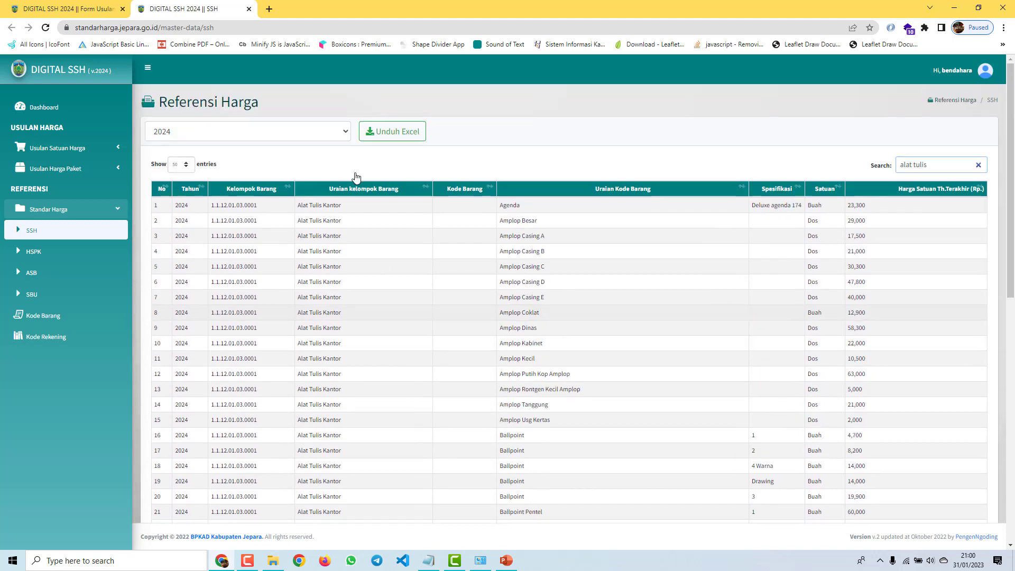
pyautogui.click(62, 8)
pyautogui.click(190, 9)
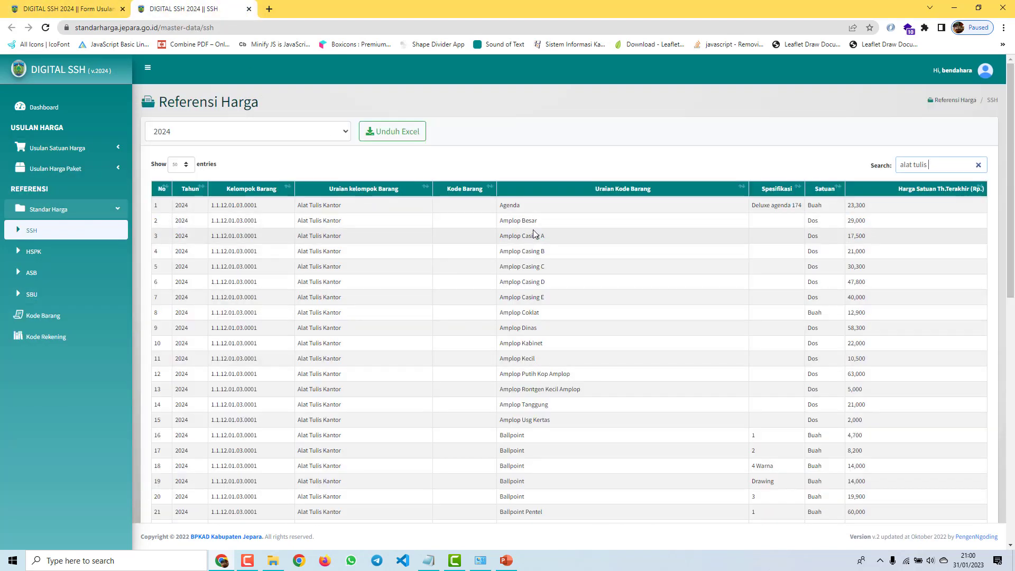
pyautogui.scroll(-5, 880, 268)
pyautogui.scroll(5, 868, 299)
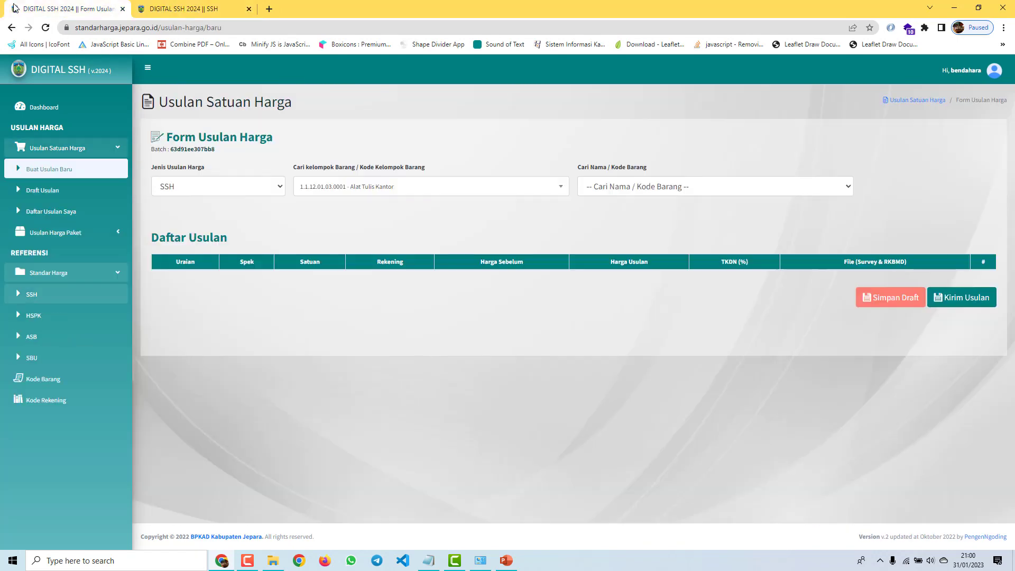
# Step: Pick Lainnya as the item on the proposal form, then dismiss the description prompt to reload a blank form
pyautogui.click(17, 8)
pyautogui.click(665, 184)
pyautogui.click(666, 183)
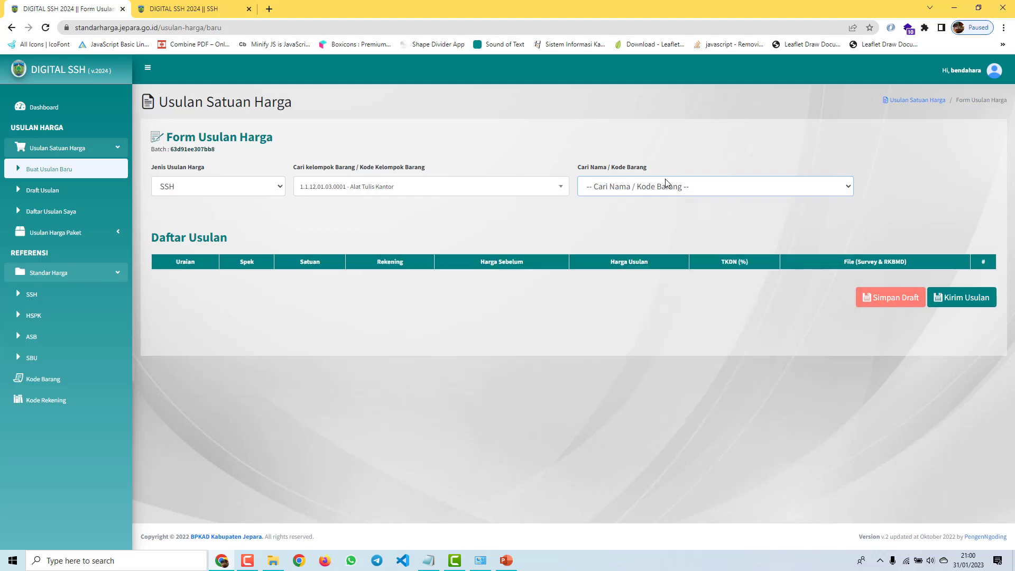
pyautogui.click(666, 183)
pyautogui.scroll(-10, 498, 261)
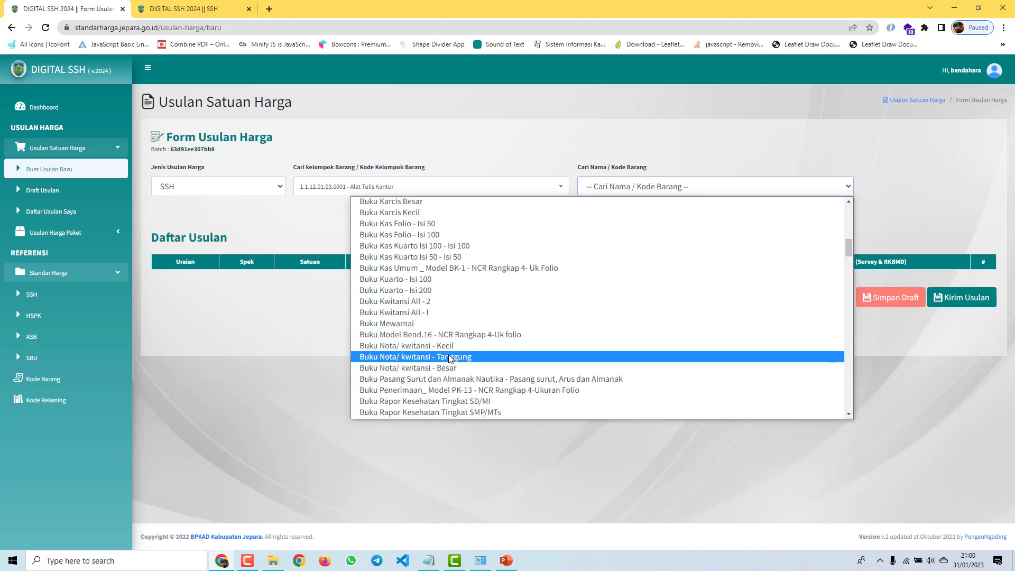
pyautogui.scroll(-8, 503, 261)
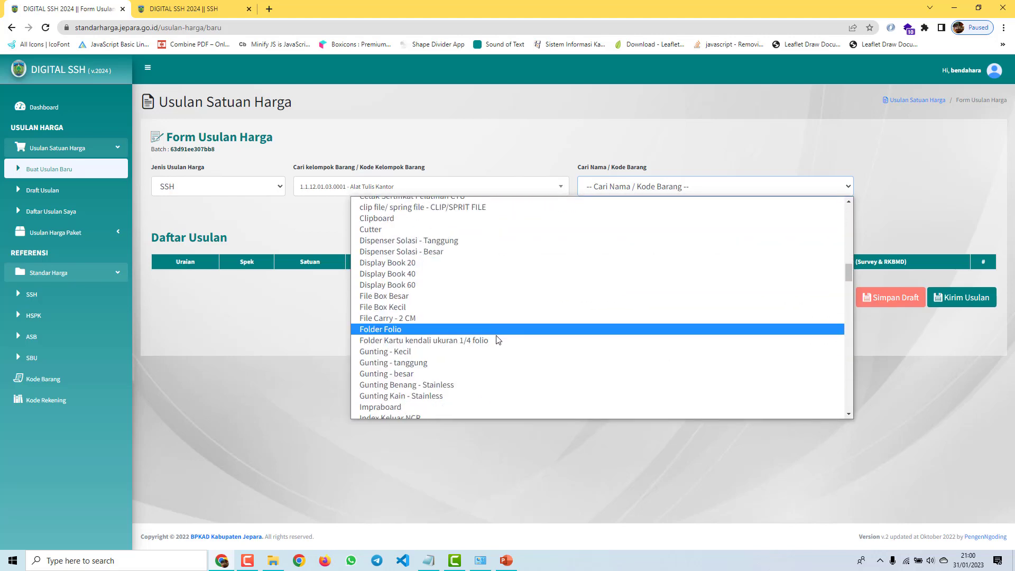
pyautogui.scroll(-10, 500, 339)
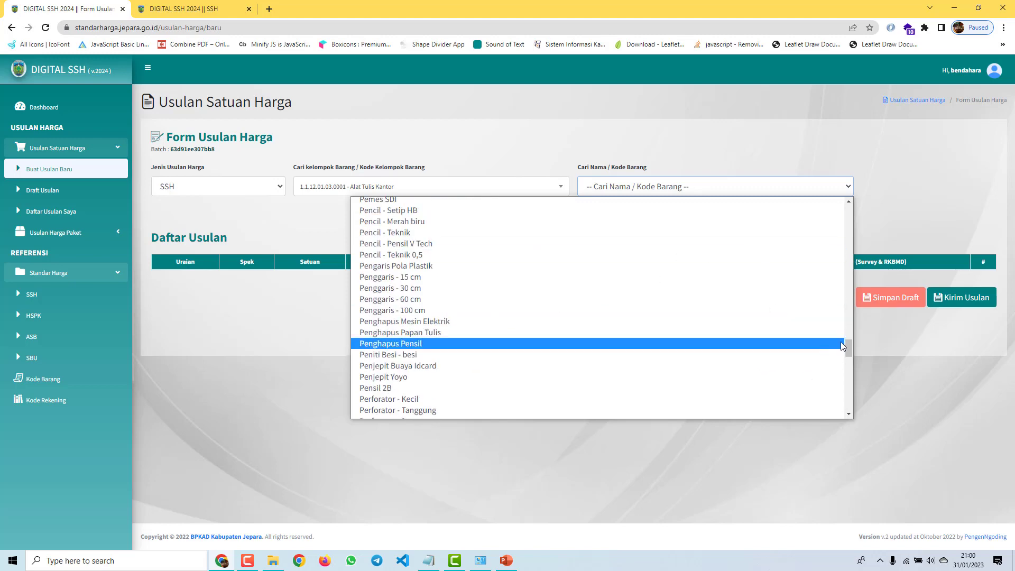
pyautogui.scroll(-10, 843, 346)
pyautogui.click(487, 417)
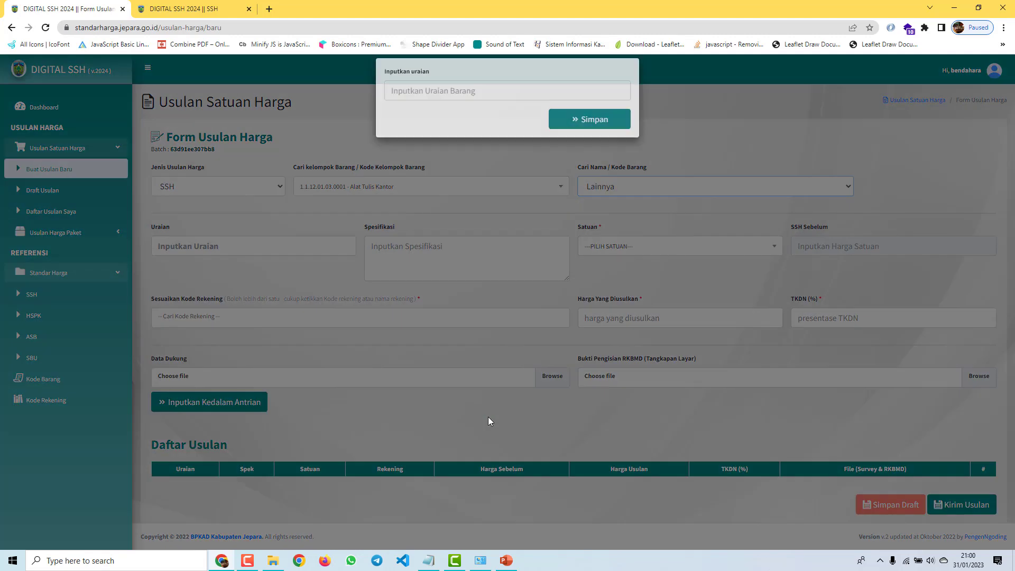
pyautogui.click(500, 186)
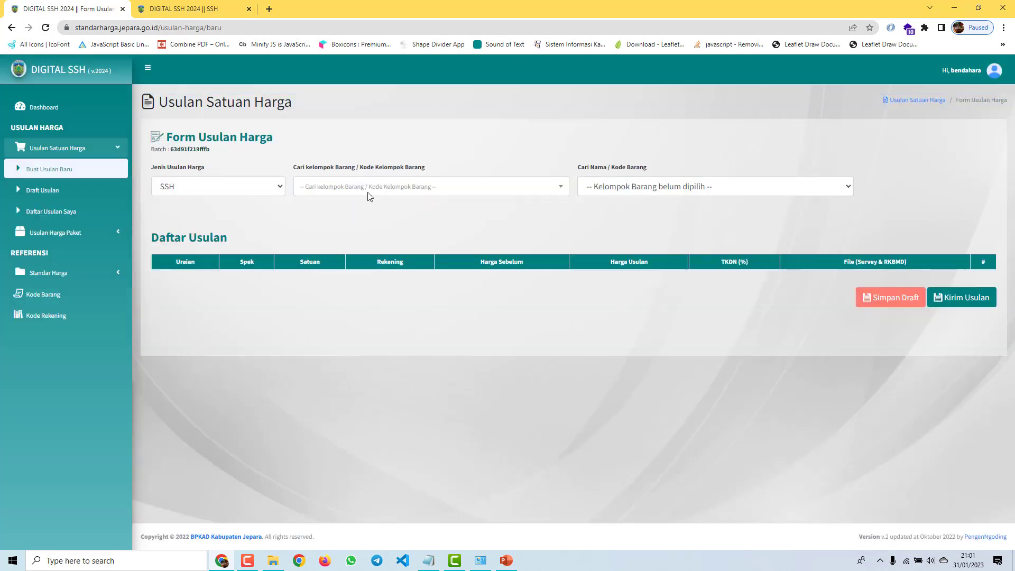
# Step: Pick the Alat Tulis Kantor item group, then choose Lainnya from the bottom of the item list
pyautogui.click(370, 192)
pyautogui.write('alat')
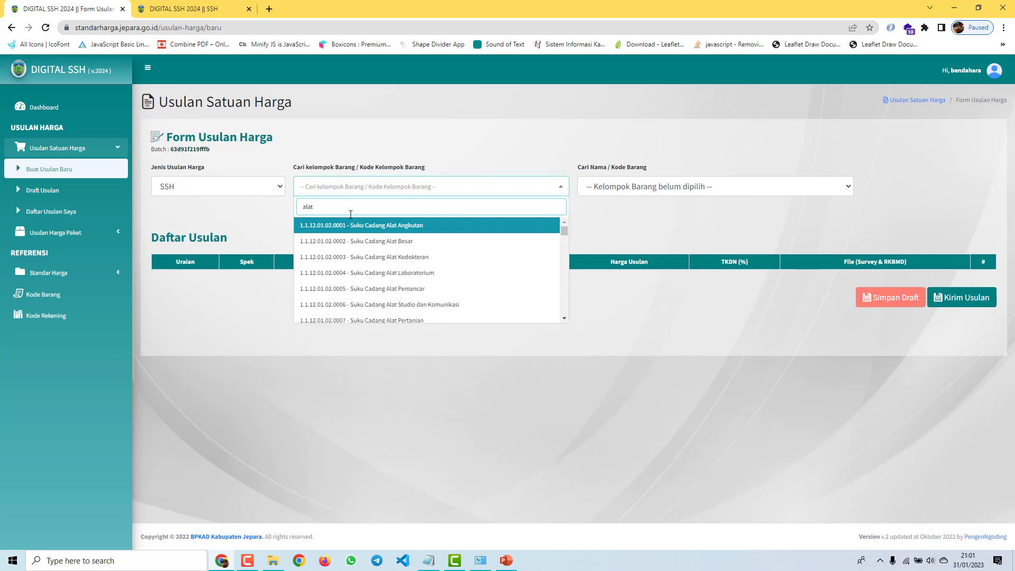
pyautogui.write(' tulis')
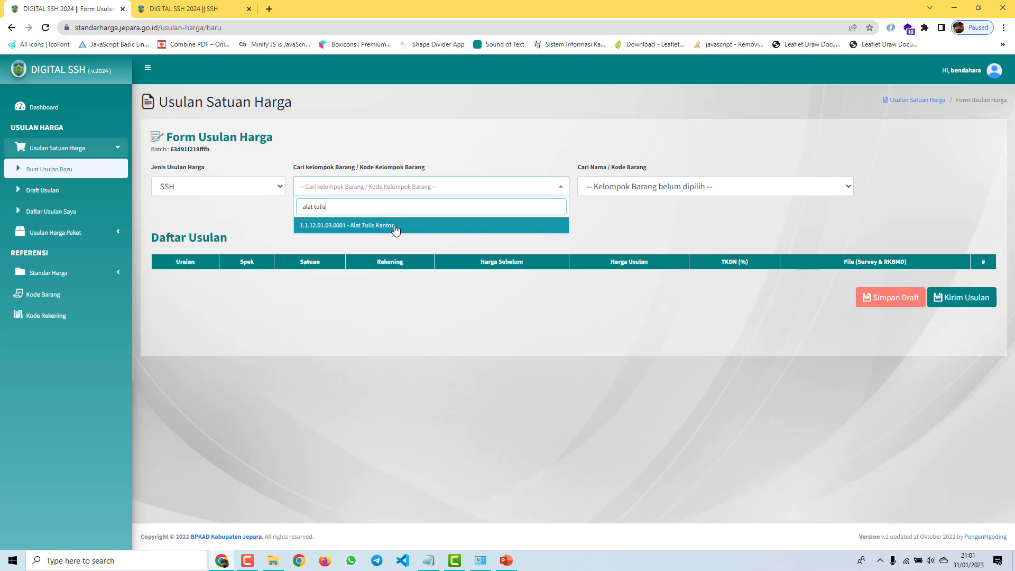
pyautogui.click(394, 232)
pyautogui.click(612, 188)
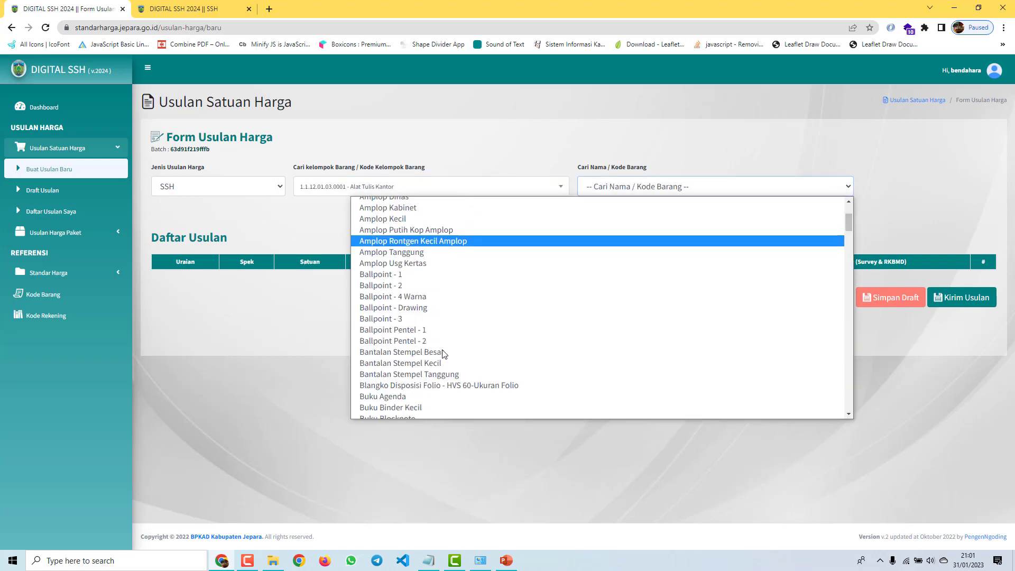
pyautogui.scroll(-2, 444, 338)
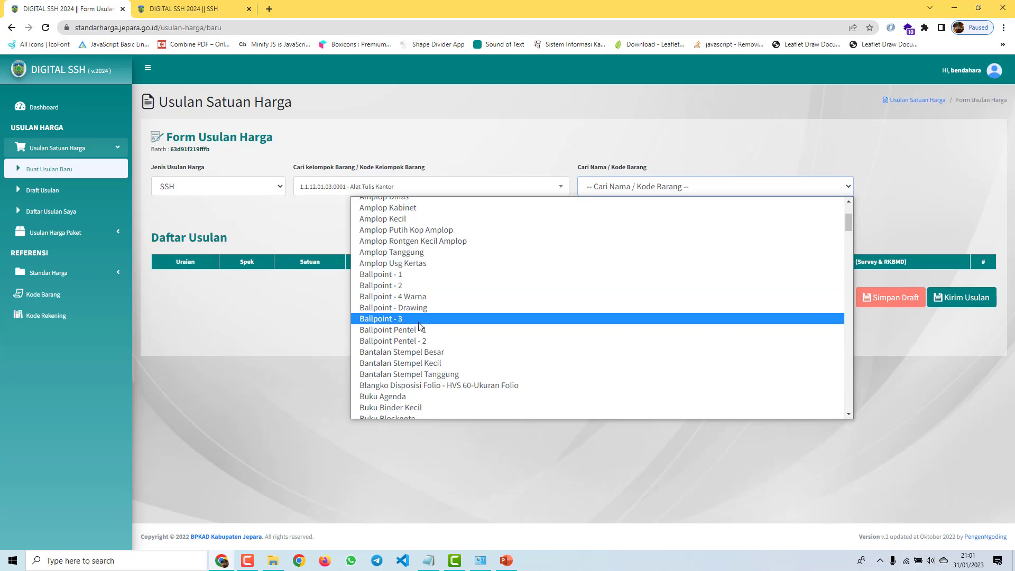
pyautogui.click(631, 191)
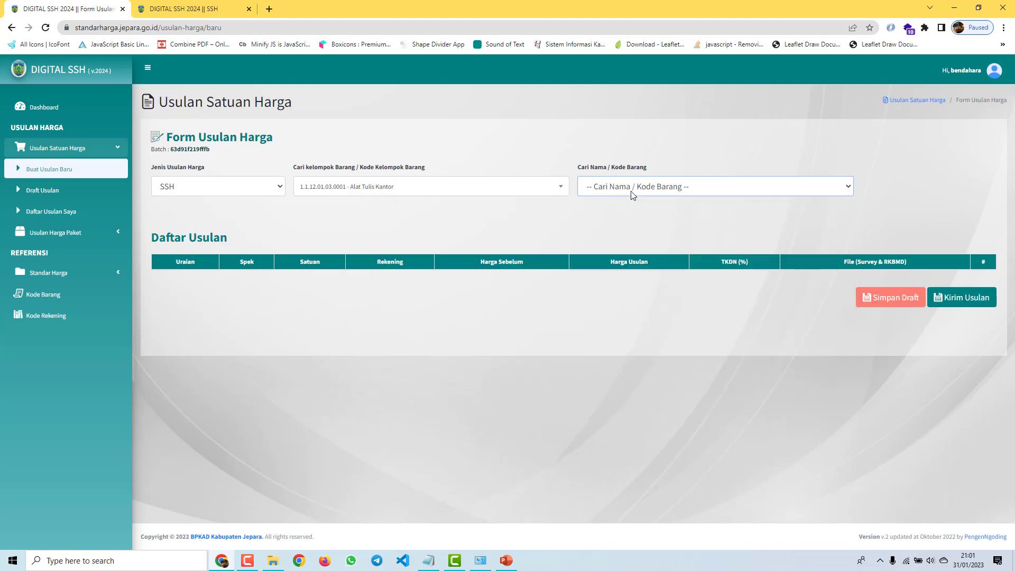
pyautogui.click(632, 196)
pyautogui.moveTo(848, 217); pyautogui.dragTo(848, 406)
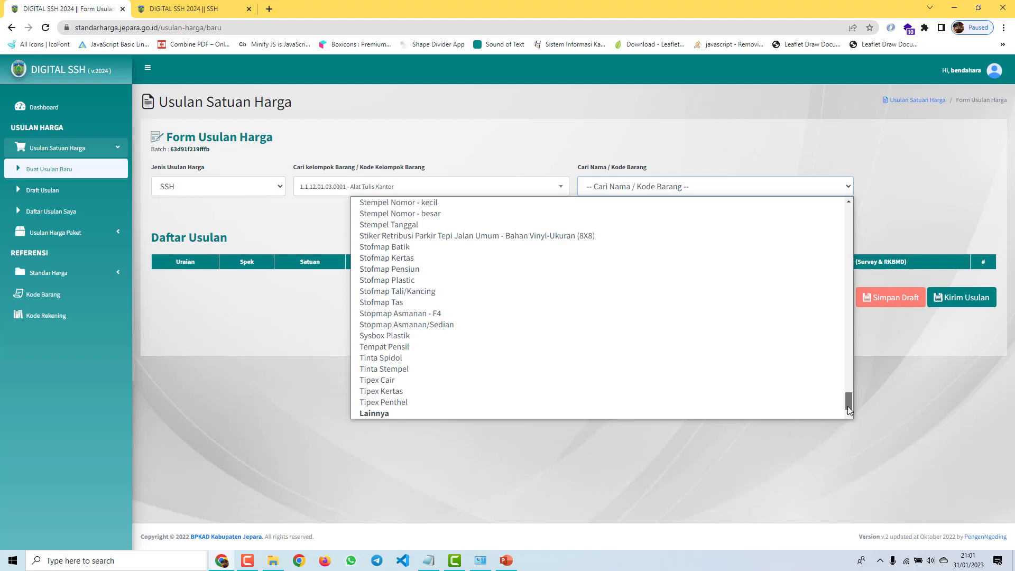
pyautogui.click(446, 413)
# Step: Enter 'Ballpoint - 6' as the custom item description and '6 warna' as the specification
pyautogui.click(475, 98)
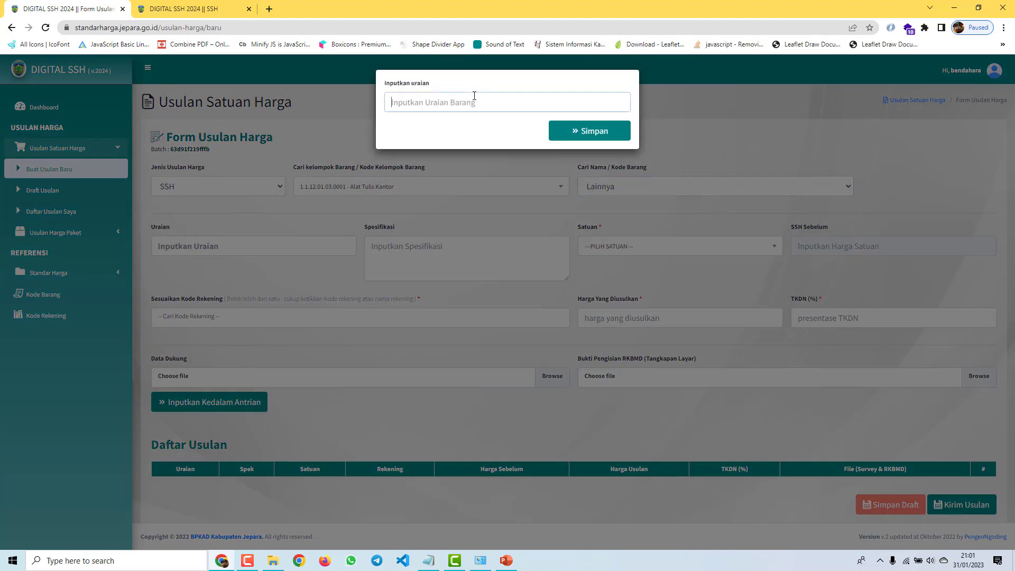
pyautogui.write('Ballpoint - 6')
pyautogui.click(560, 138)
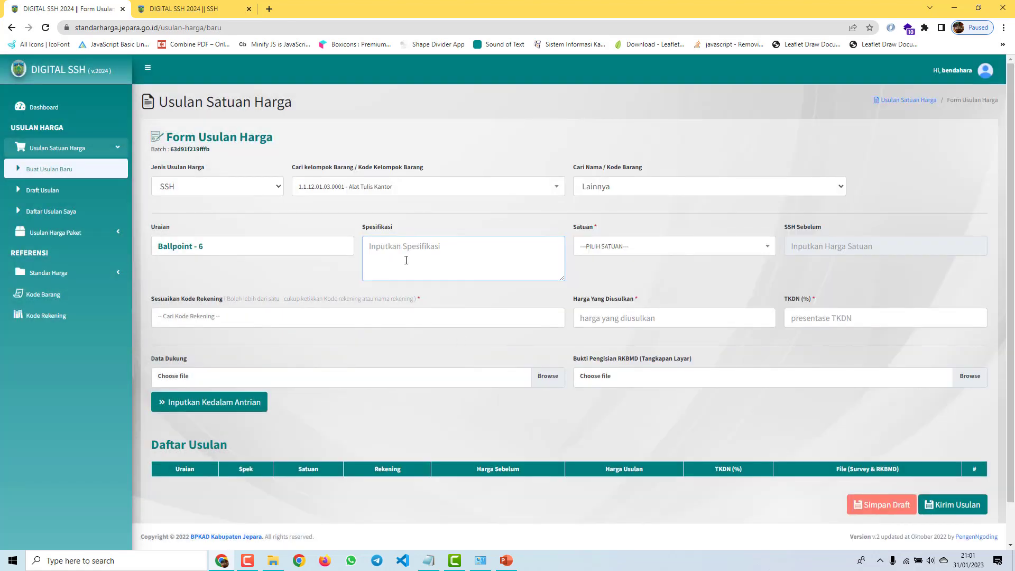
pyautogui.write('6')
pyautogui.moveTo(405, 250); pyautogui.dragTo(363, 246)
pyautogui.press('Right')
# Step: Set unit Buah, the Alat Tulis Kantor account code, proposed price 9000 and TKDN 10
pyautogui.click(646, 253)
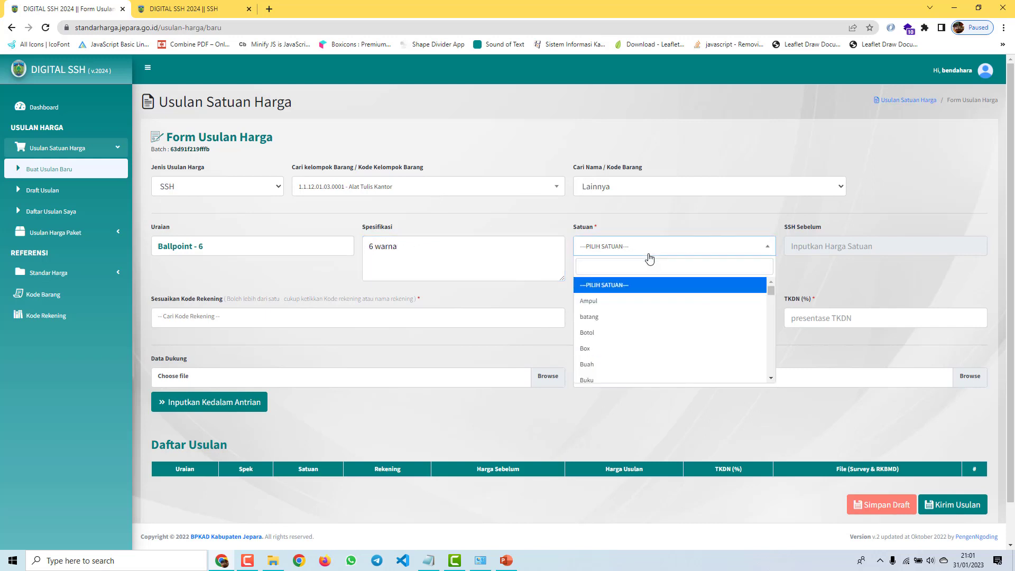
pyautogui.click(607, 366)
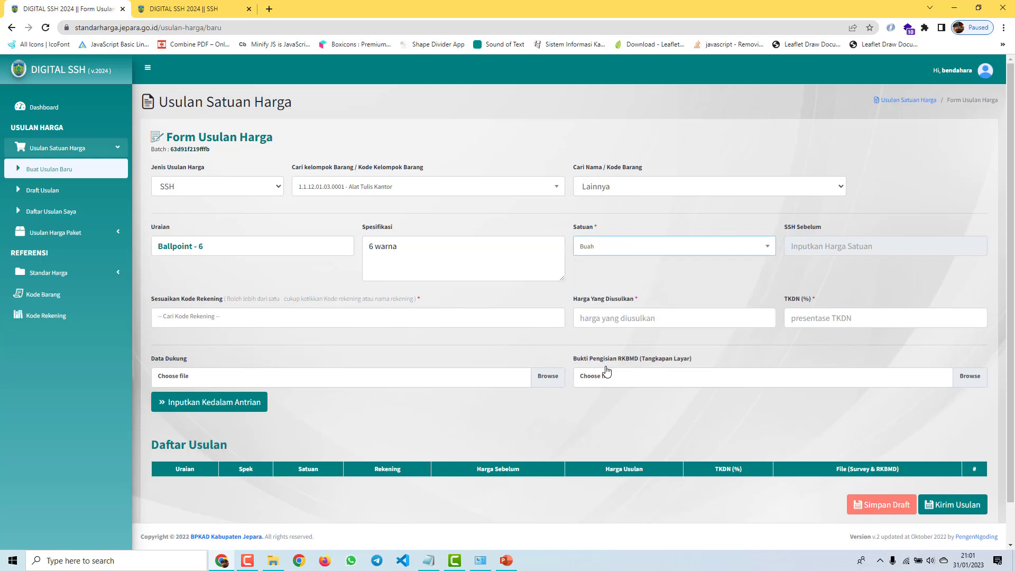
pyautogui.click(203, 322)
pyautogui.write('alat')
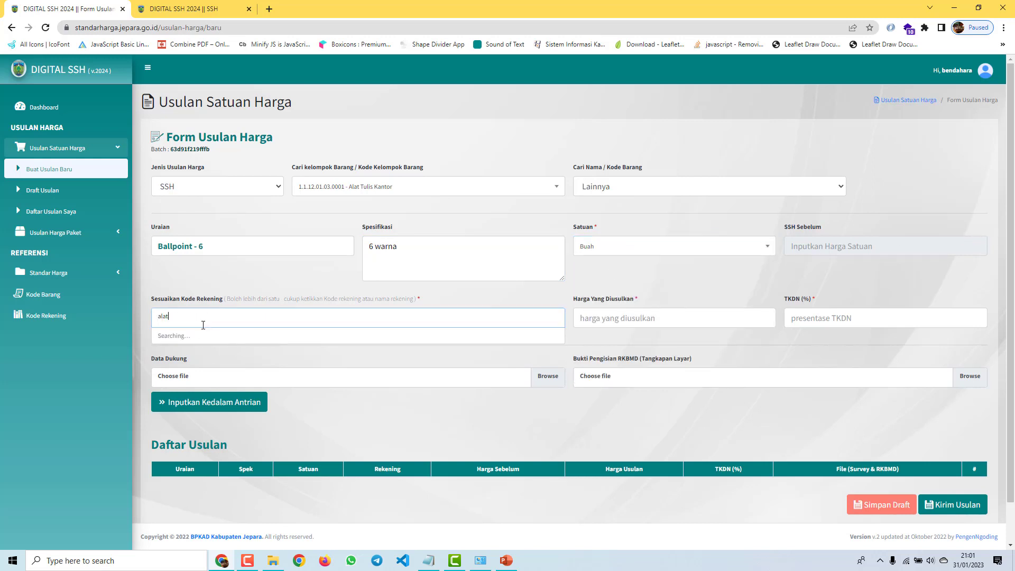
pyautogui.write(' tulis')
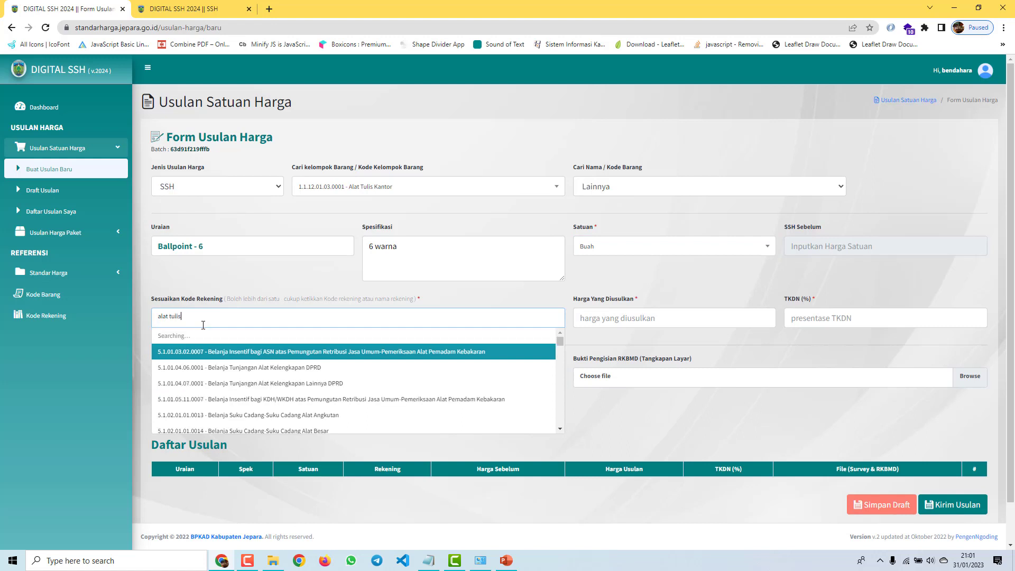
pyautogui.click(319, 337)
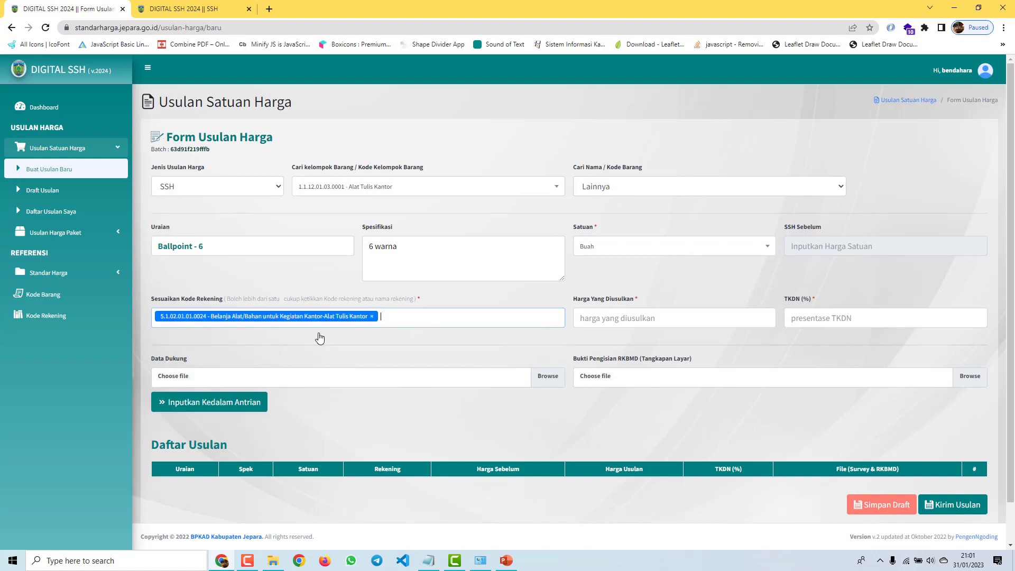
pyautogui.click(583, 318)
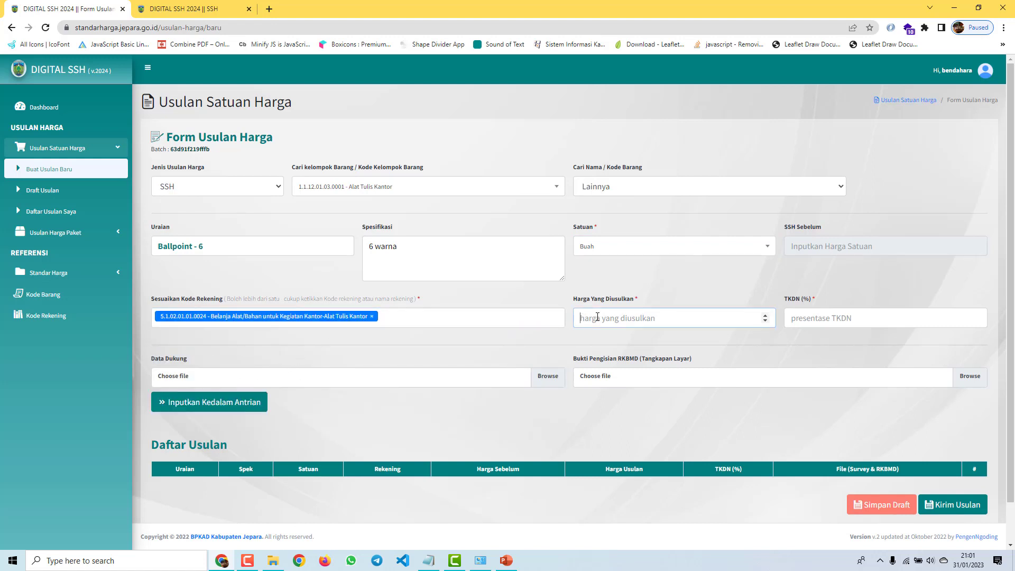
pyautogui.write('9000')
pyautogui.click(867, 318)
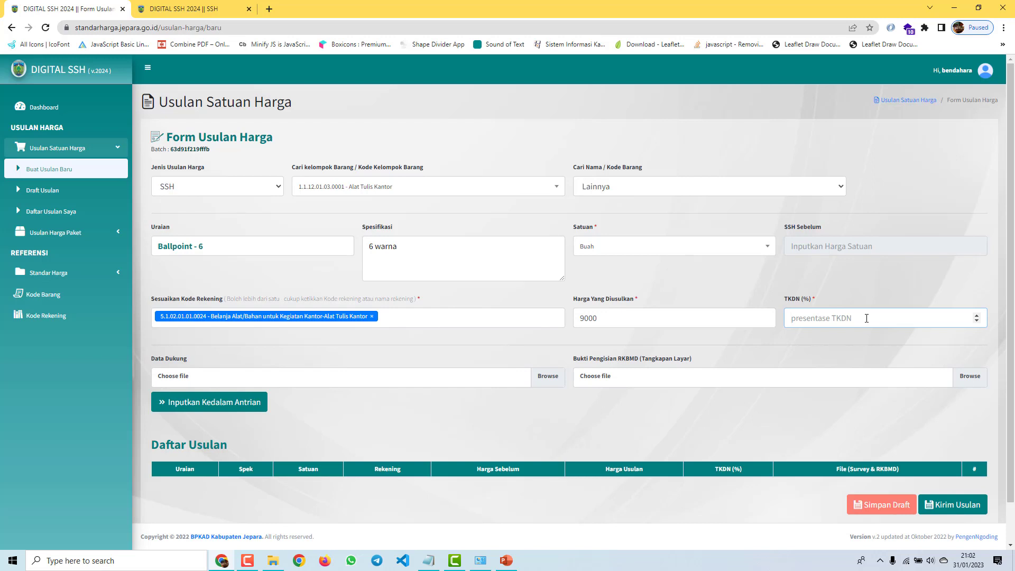
pyautogui.write('10')
pyautogui.moveTo(894, 317); pyautogui.dragTo(735, 313)
# Step: Attach edaran usulan standar.pdf from Downloads as the Data Dukung file
pyautogui.click(459, 378)
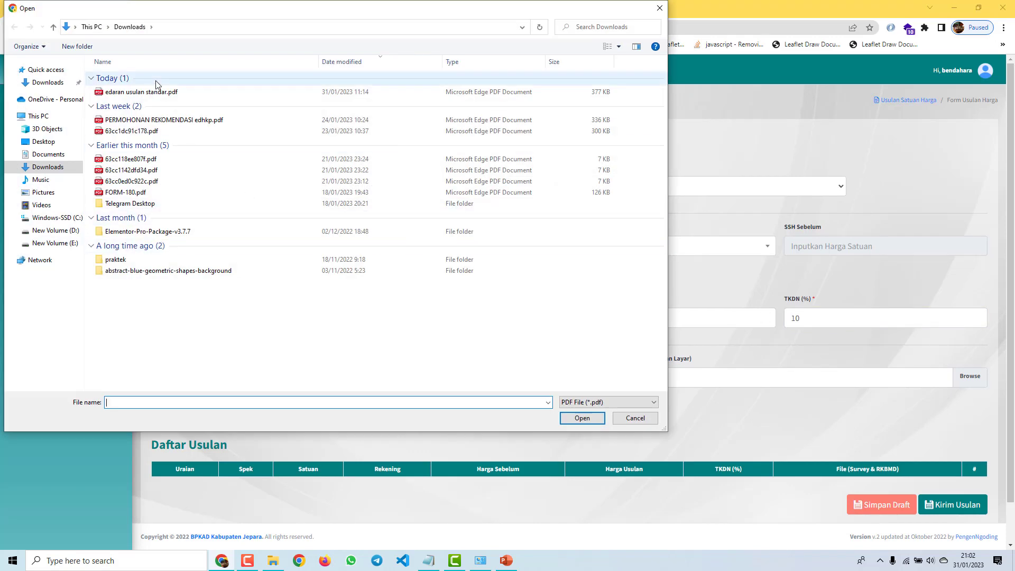
pyautogui.click(160, 93)
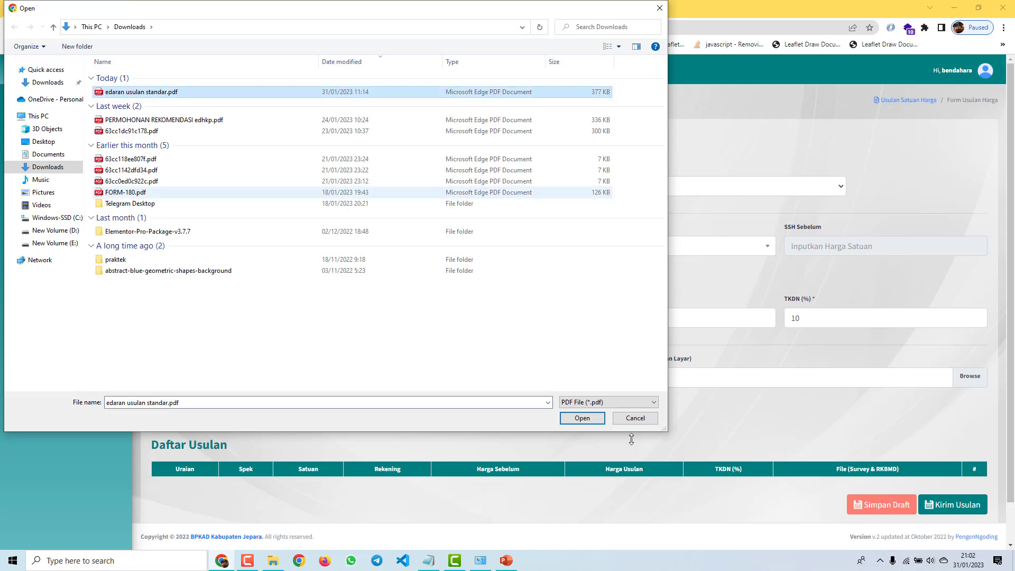
pyautogui.click(598, 421)
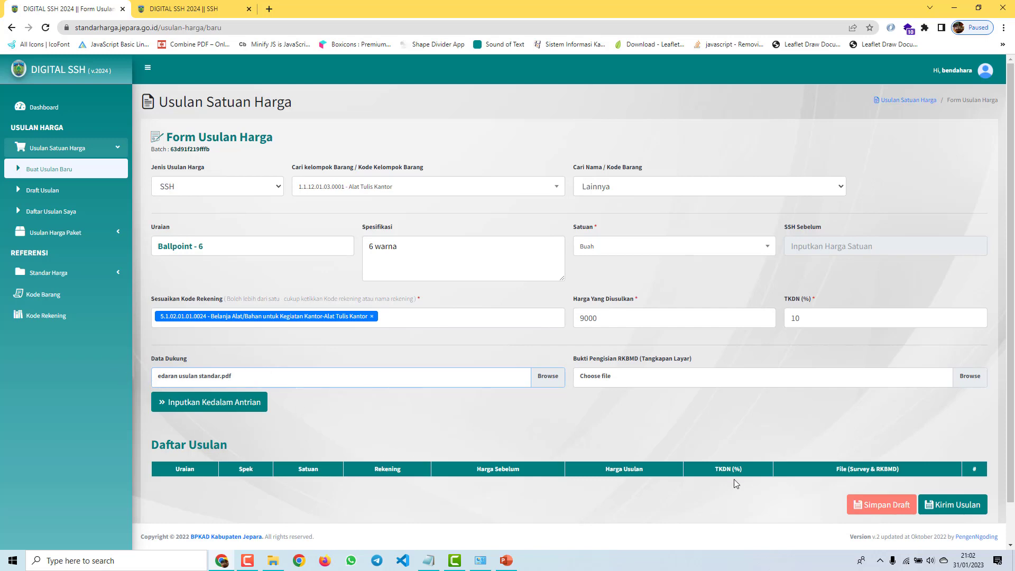
pyautogui.scroll(-1, 735, 478)
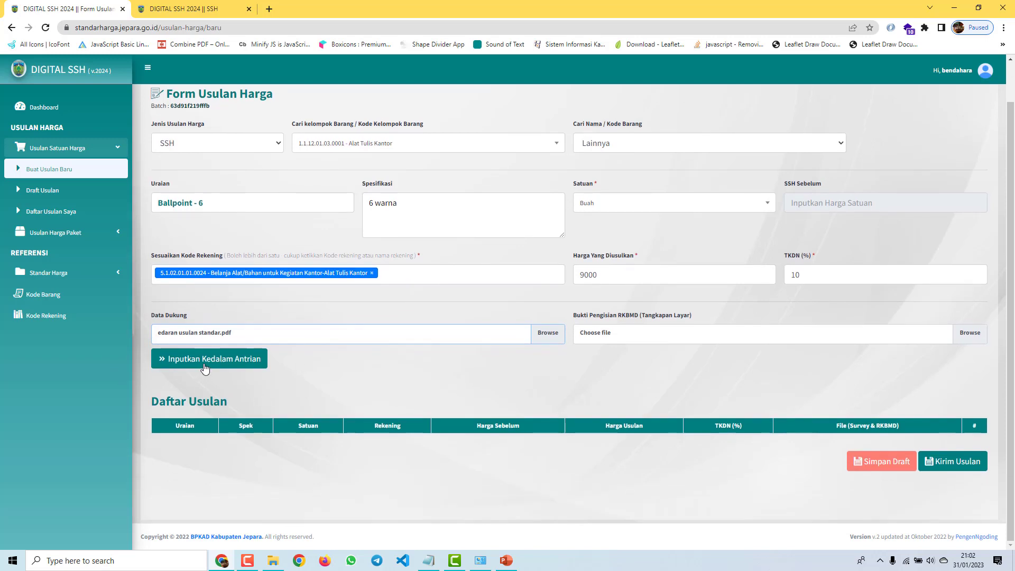
# Step: Queue Ballpoint - 6 into the Daftar Usulan list and check its row values
pyautogui.click(205, 368)
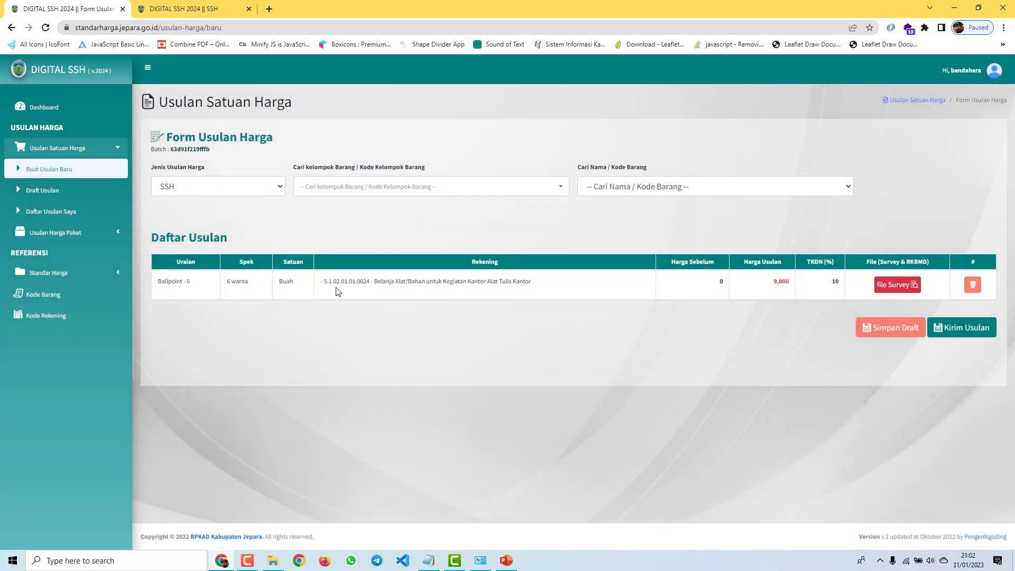
pyautogui.doubleClick(180, 281)
pyautogui.moveTo(226, 280); pyautogui.dragTo(568, 293)
pyautogui.click(533, 306)
pyautogui.doubleClick(721, 283)
pyautogui.moveTo(768, 282); pyautogui.dragTo(795, 291)
pyautogui.click(835, 281)
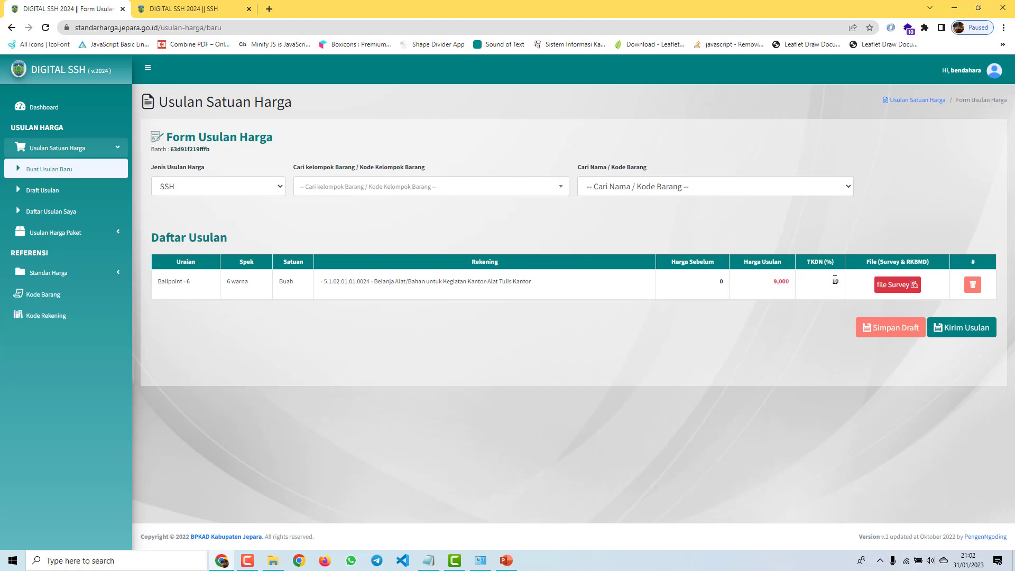
# Step: View the survey PDF attached to the Ballpoint - 6 row
pyautogui.click(884, 284)
pyautogui.scroll(-7, 548, 329)
pyautogui.scroll(5, 548, 329)
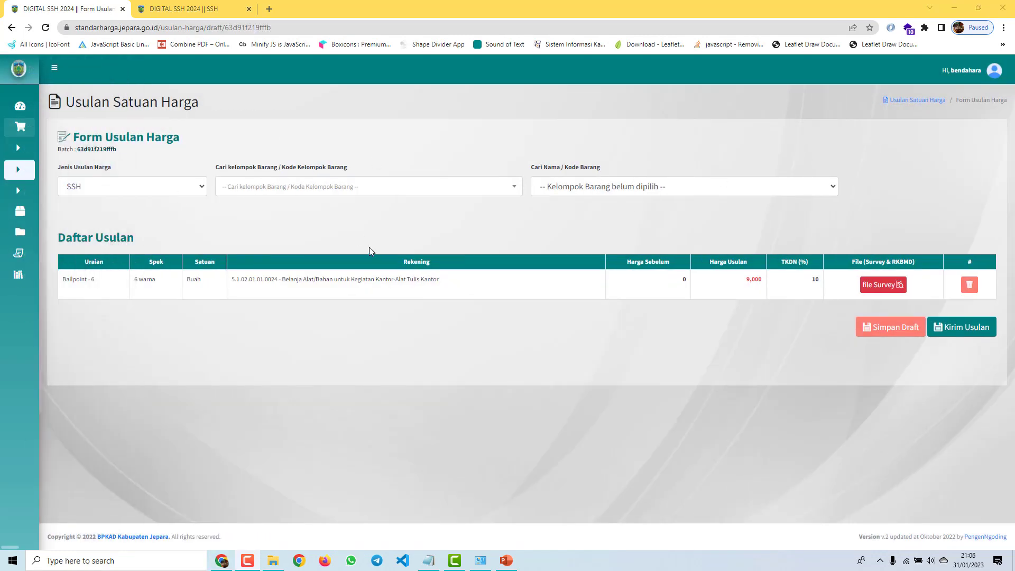
# Step: Select the Alat Tulis Kantor group and settle on Ballpoint - 3 as the item
pyautogui.click(406, 189)
pyautogui.click(325, 209)
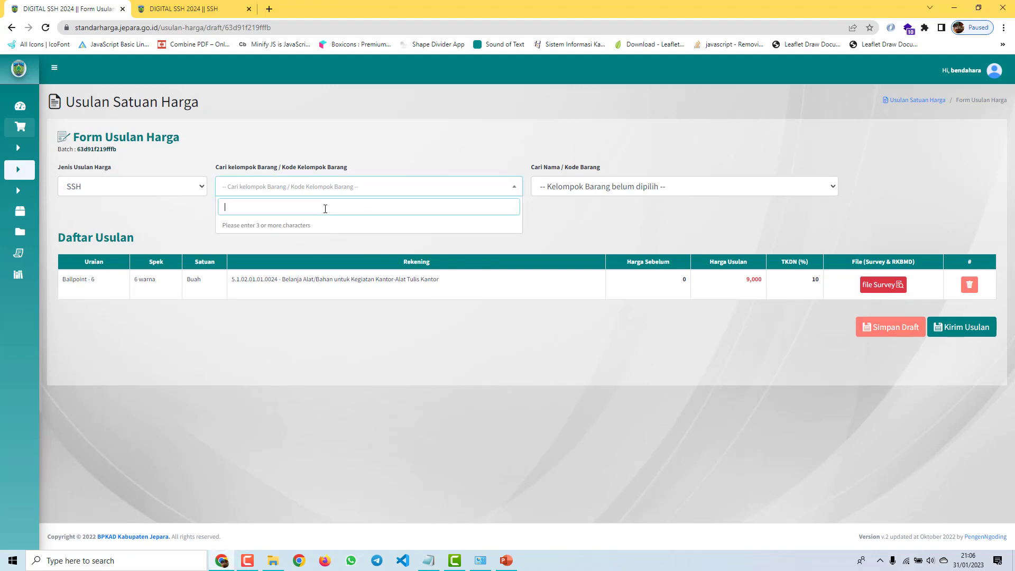
pyautogui.write('alat')
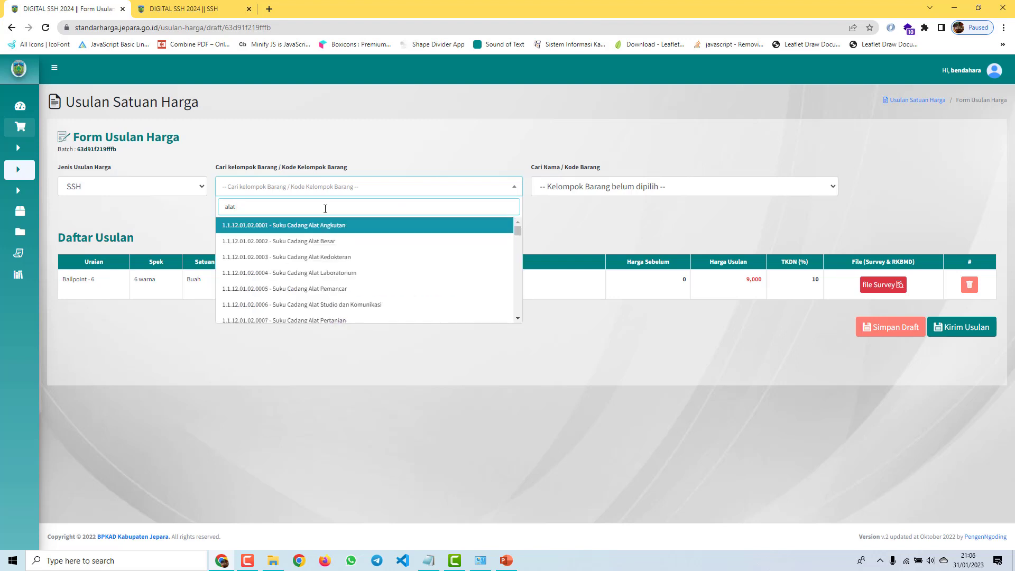
pyautogui.write(' tulis')
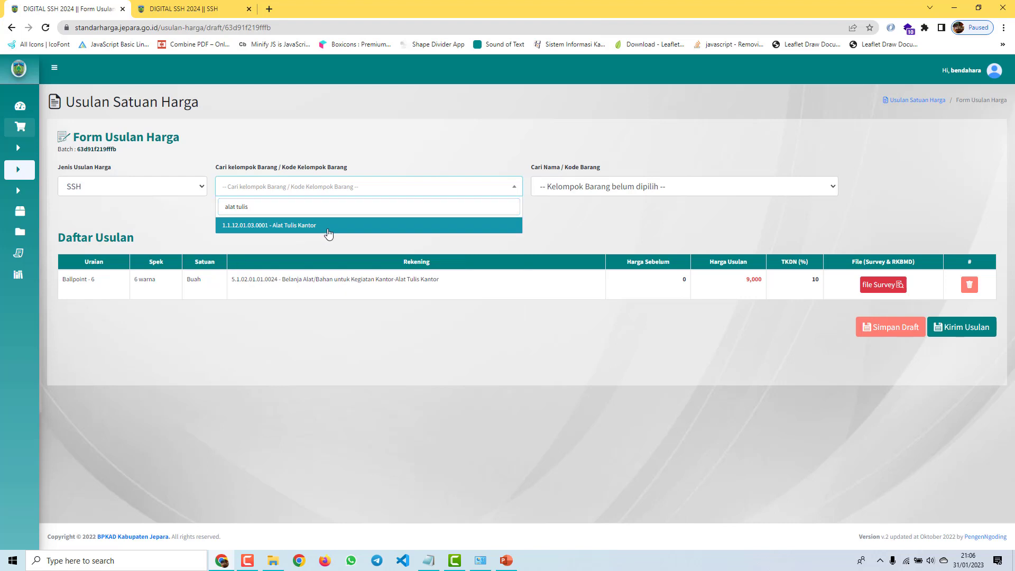
pyautogui.click(327, 229)
pyautogui.click(626, 189)
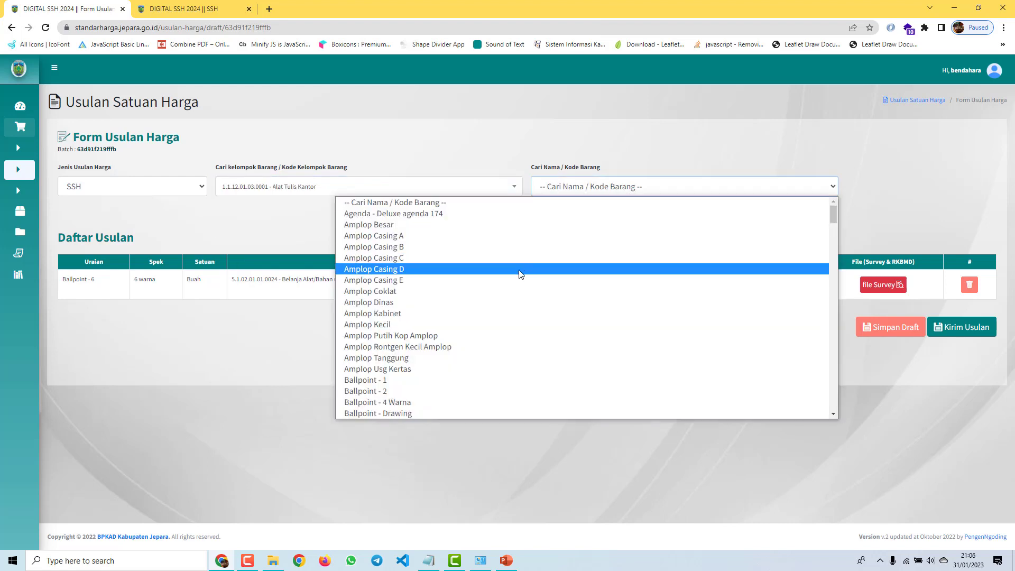
pyautogui.click(418, 381)
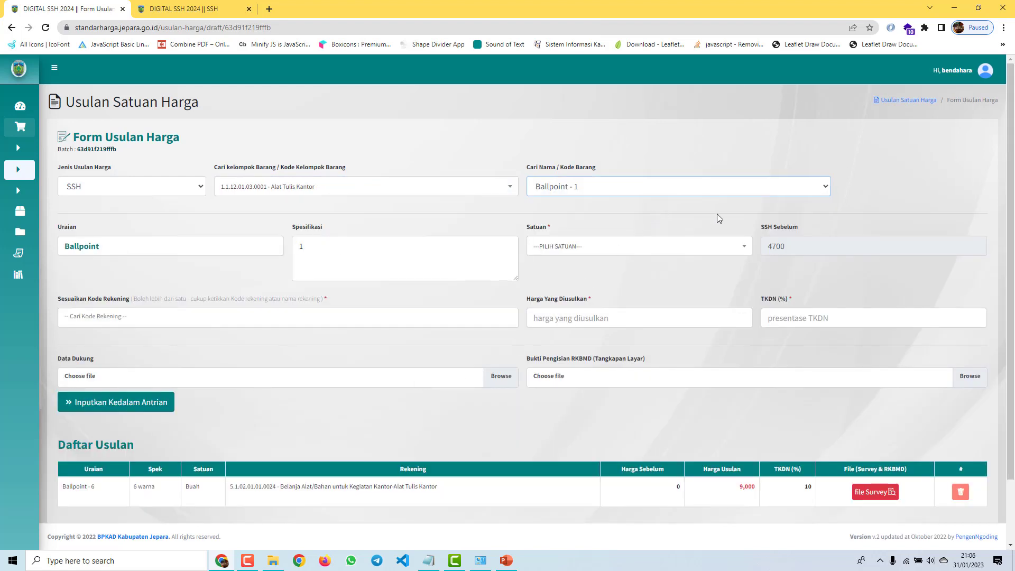
pyautogui.click(611, 183)
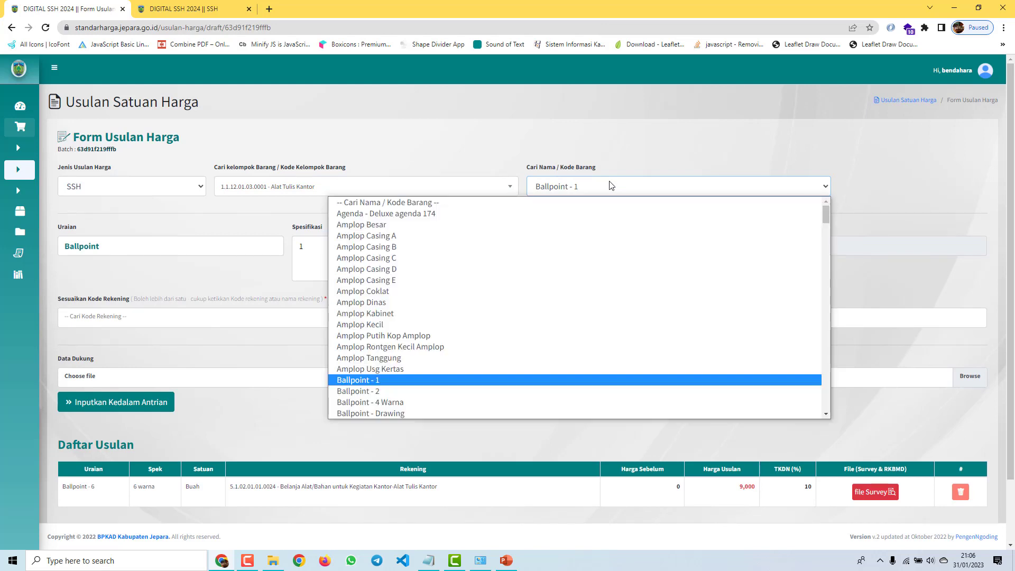
pyautogui.click(385, 392)
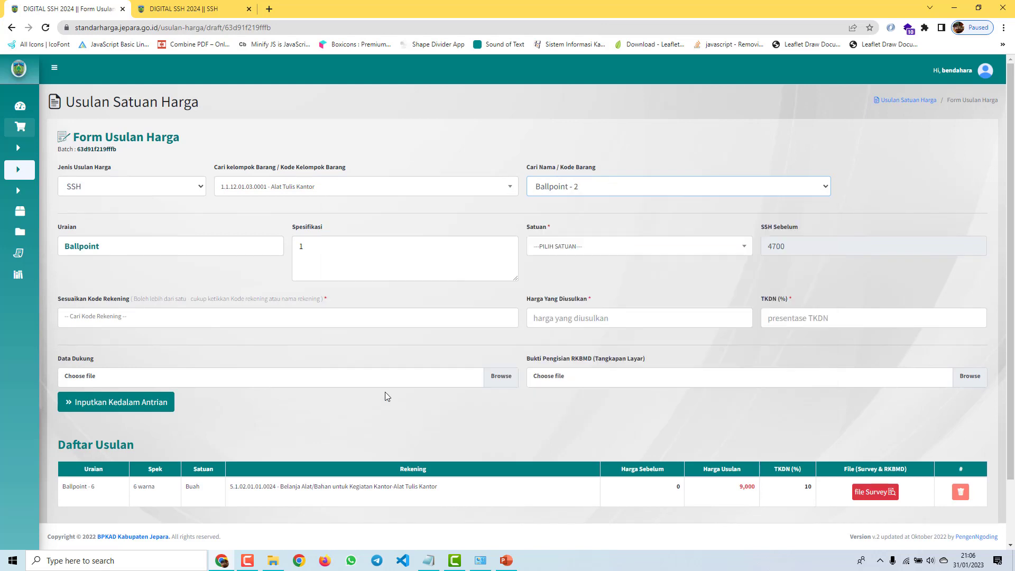
pyautogui.click(596, 189)
pyautogui.scroll(-2, 476, 317)
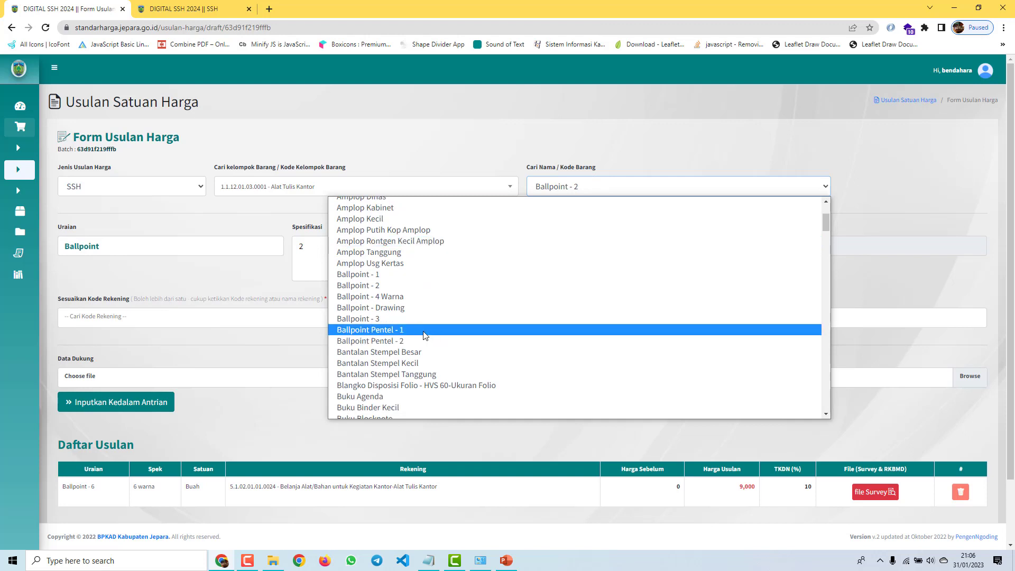
pyautogui.click(410, 319)
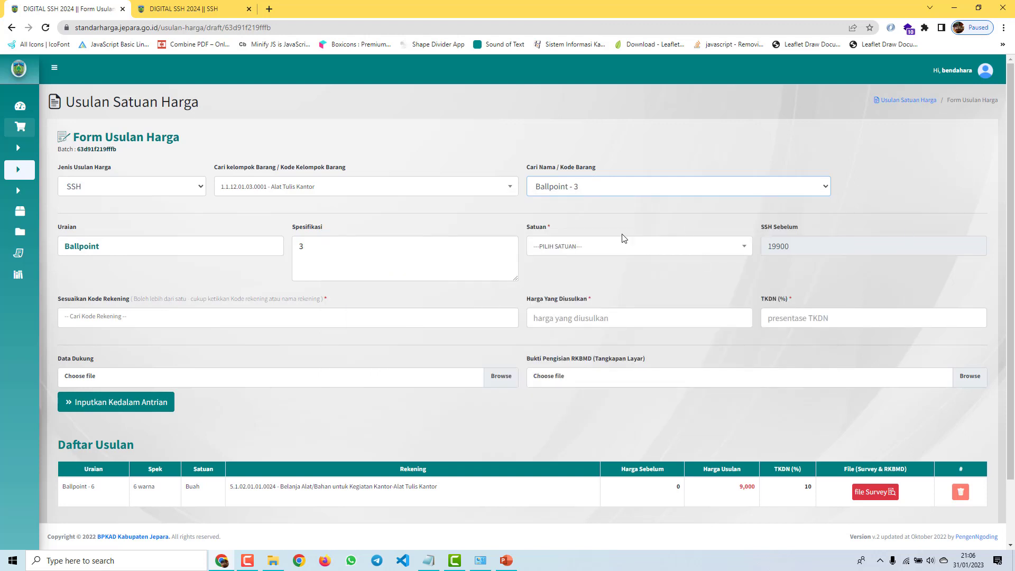
# Step: Set unit Buah, assign the Alat Tulis Kantor account code, and add second code 5.2.01.01.01.0001
pyautogui.click(587, 253)
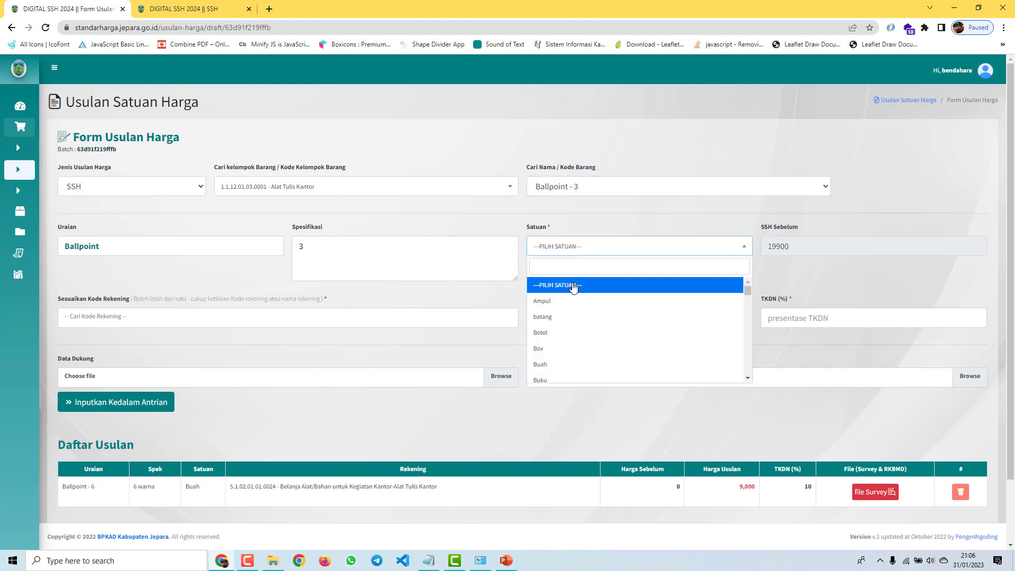
pyautogui.click(562, 363)
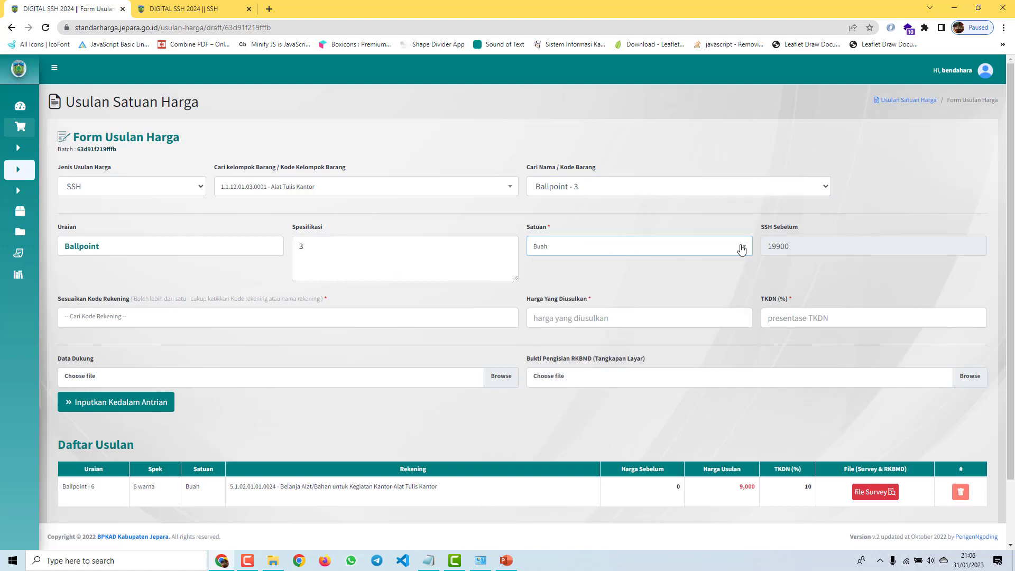
pyautogui.click(222, 321)
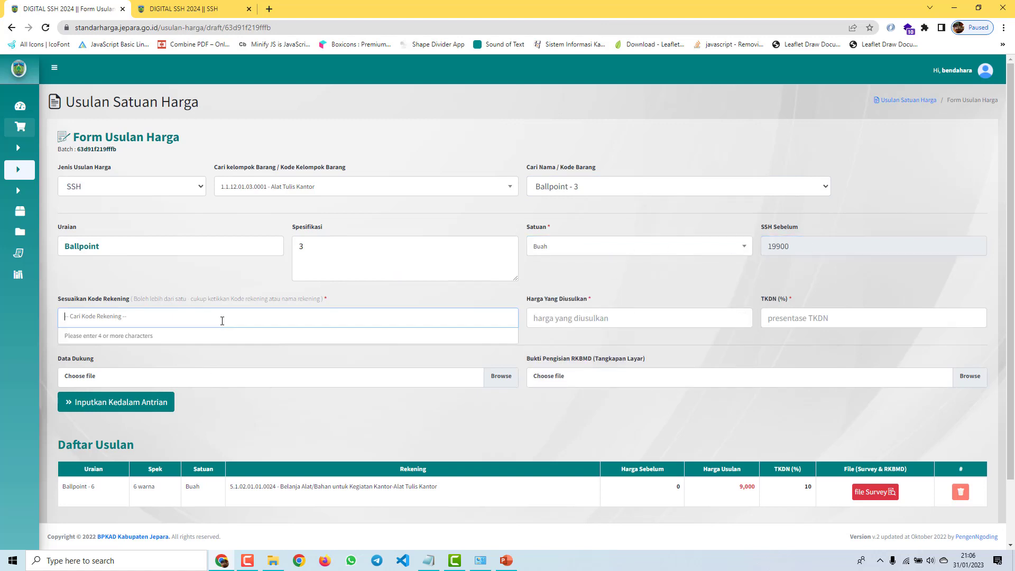
pyautogui.write('alat')
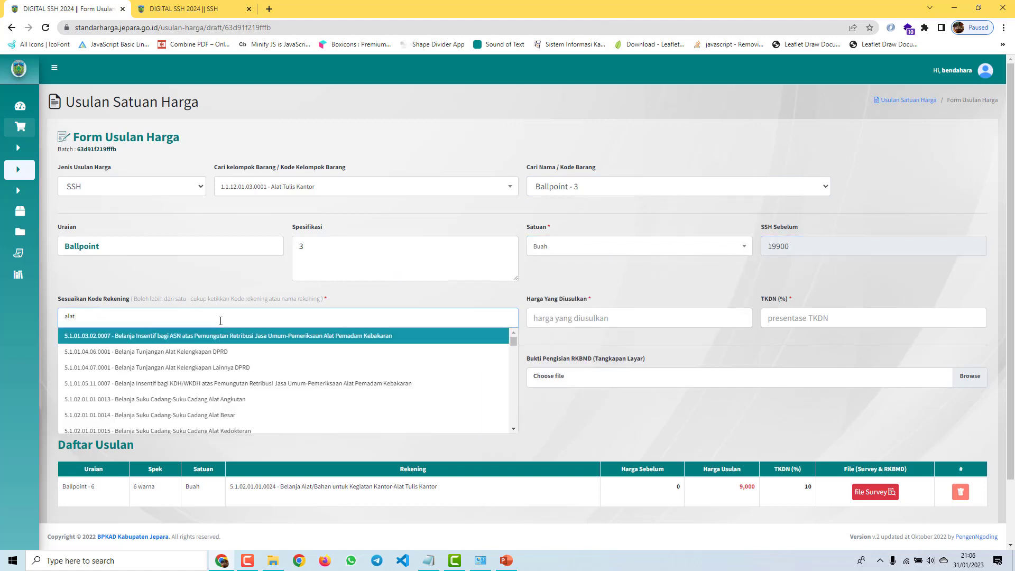
pyautogui.write(' tuli')
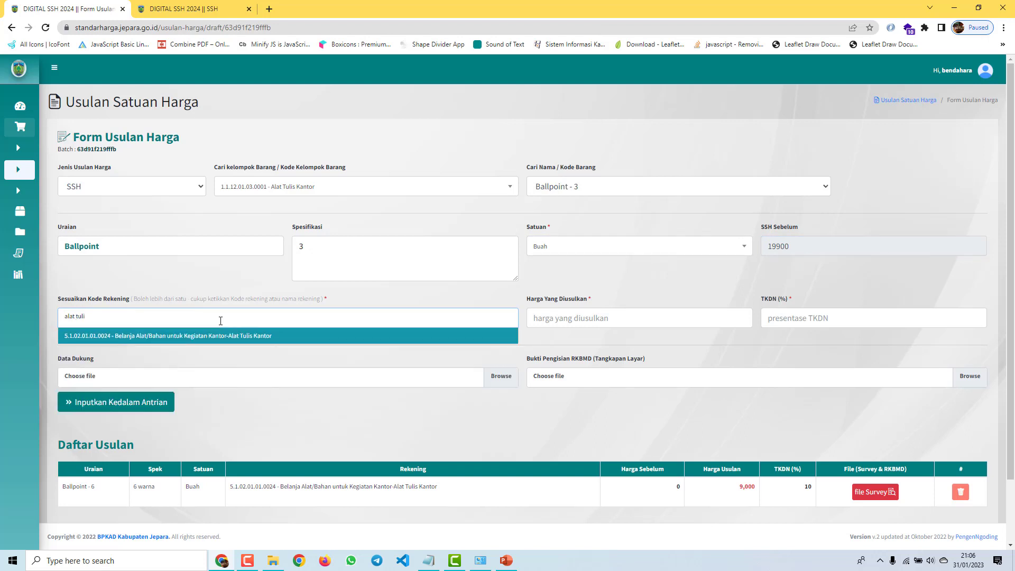
pyautogui.click(235, 336)
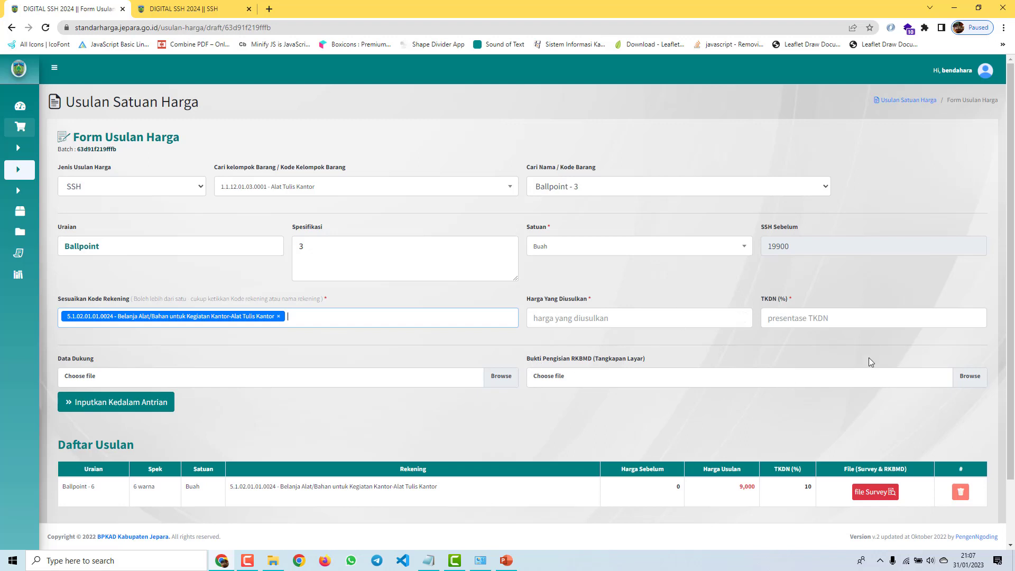
pyautogui.click(356, 326)
pyautogui.click(295, 315)
pyautogui.write('mgda')
pyautogui.write('l')
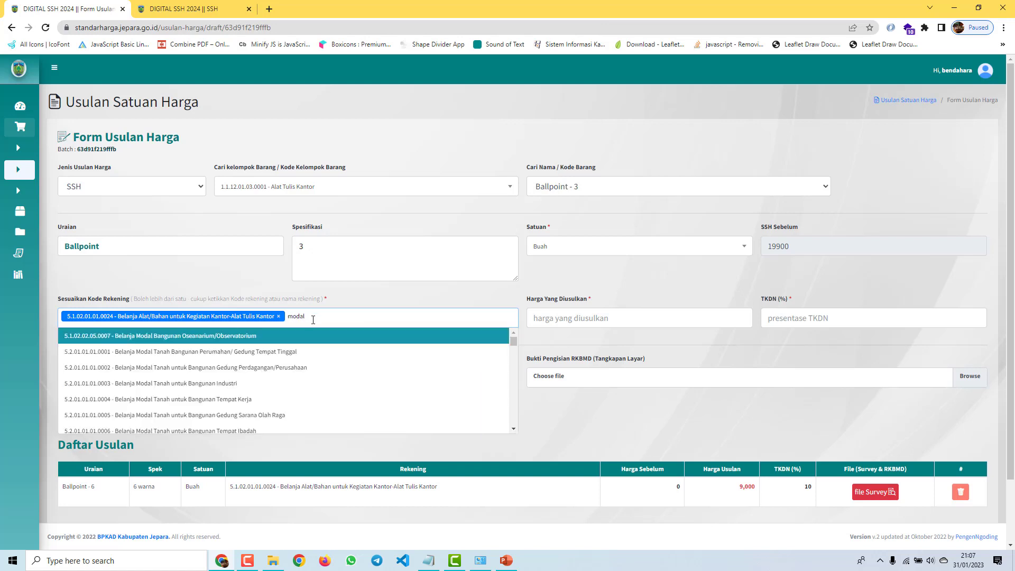
pyautogui.click(260, 363)
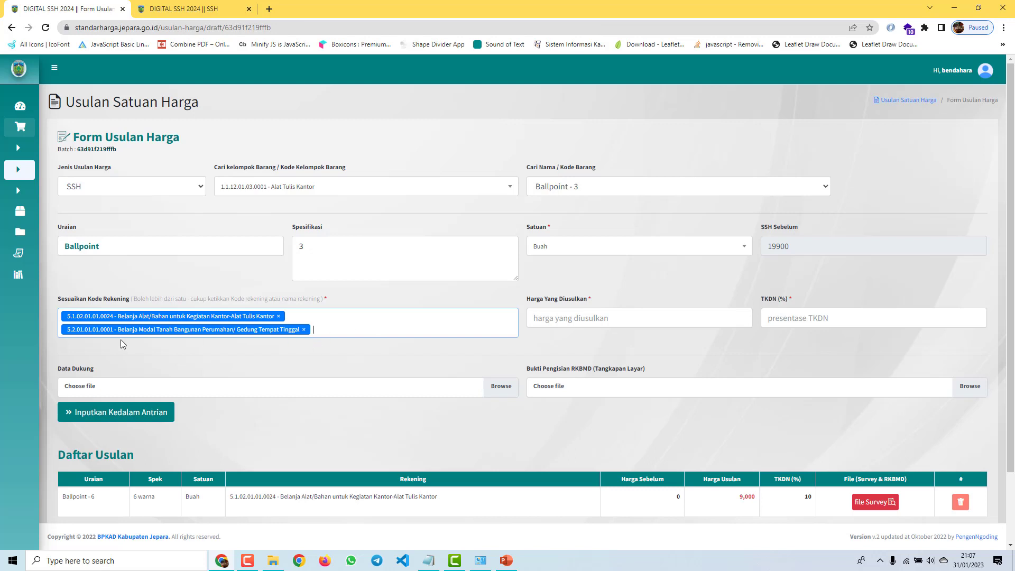
# Step: Enter proposed price 20000, attach edaran usulan standar.pdf, and queue the item
pyautogui.click(597, 326)
pyautogui.write('20000')
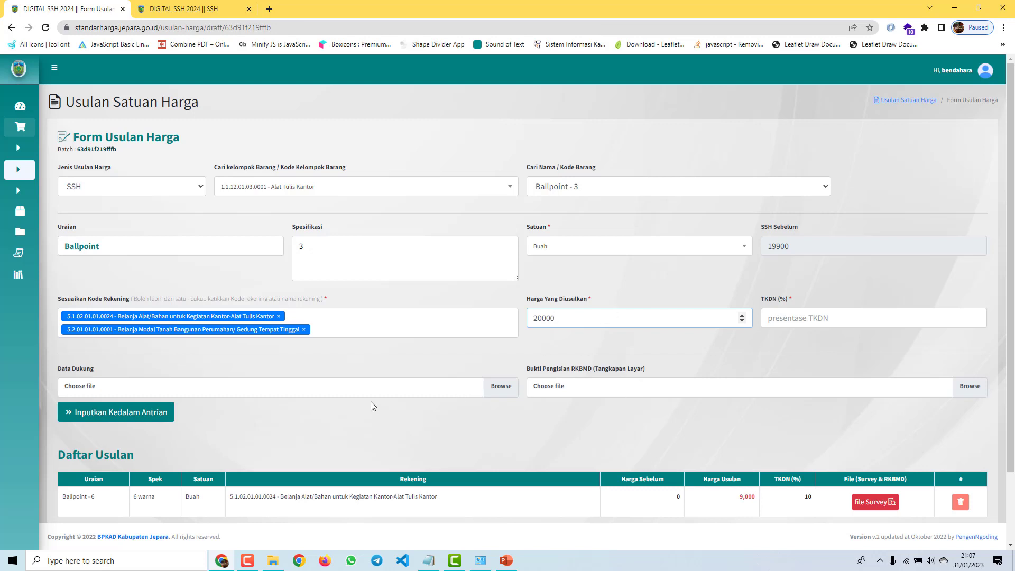
pyautogui.click(206, 388)
pyautogui.click(166, 96)
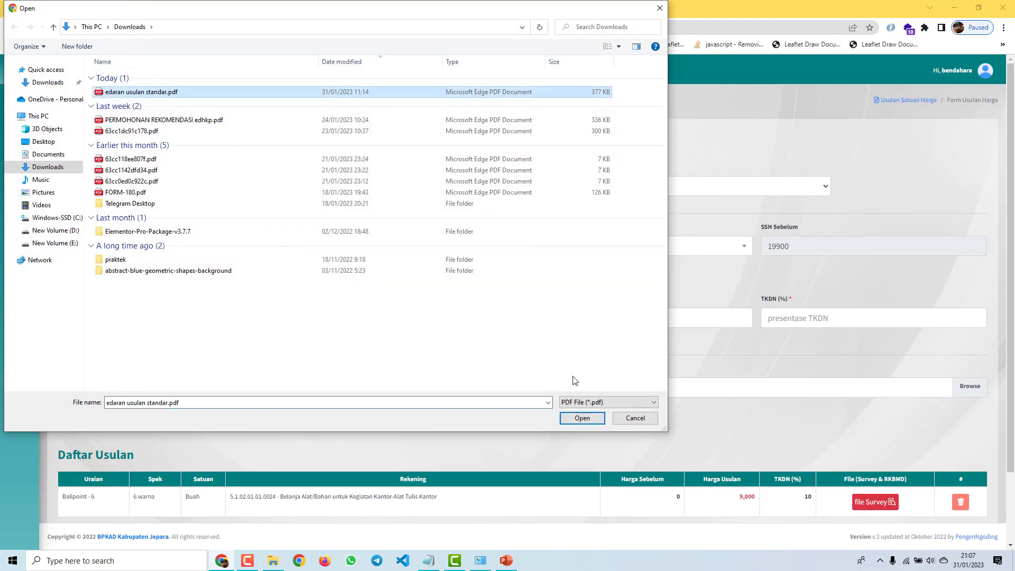
pyautogui.click(582, 418)
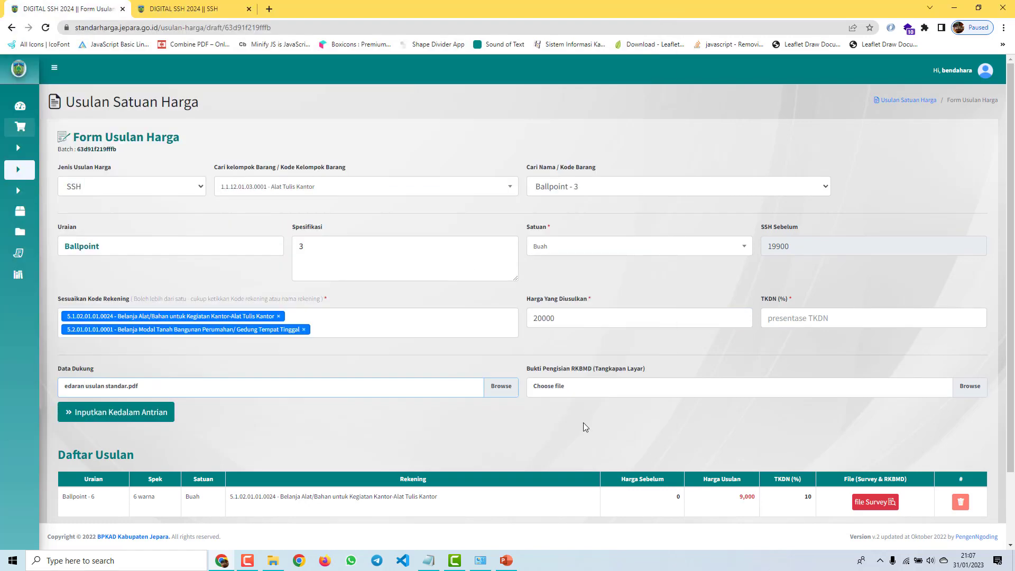
pyautogui.click(136, 413)
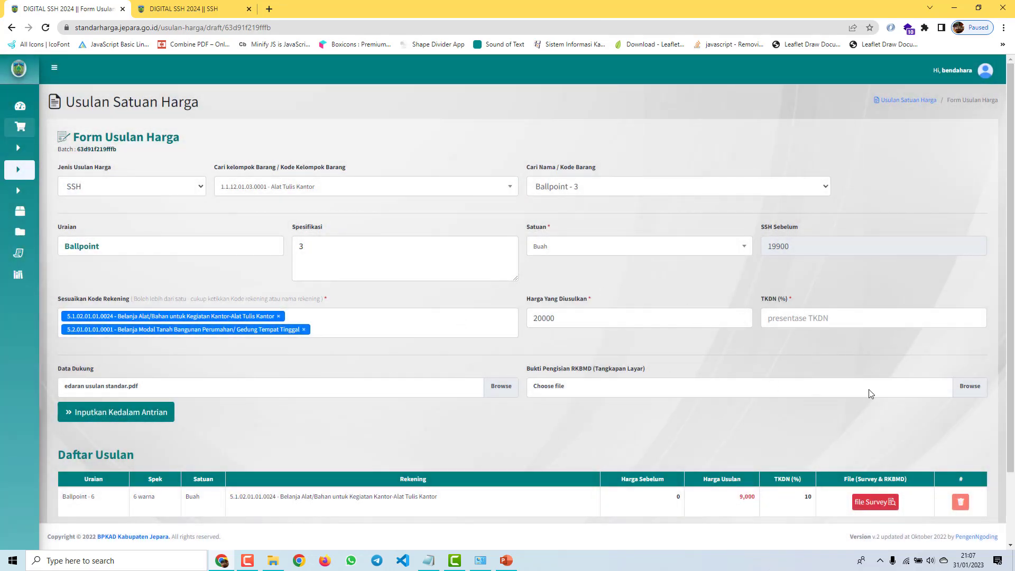
# Step: Remove the second account code and queue the Ballpoint item again
pyautogui.click(304, 329)
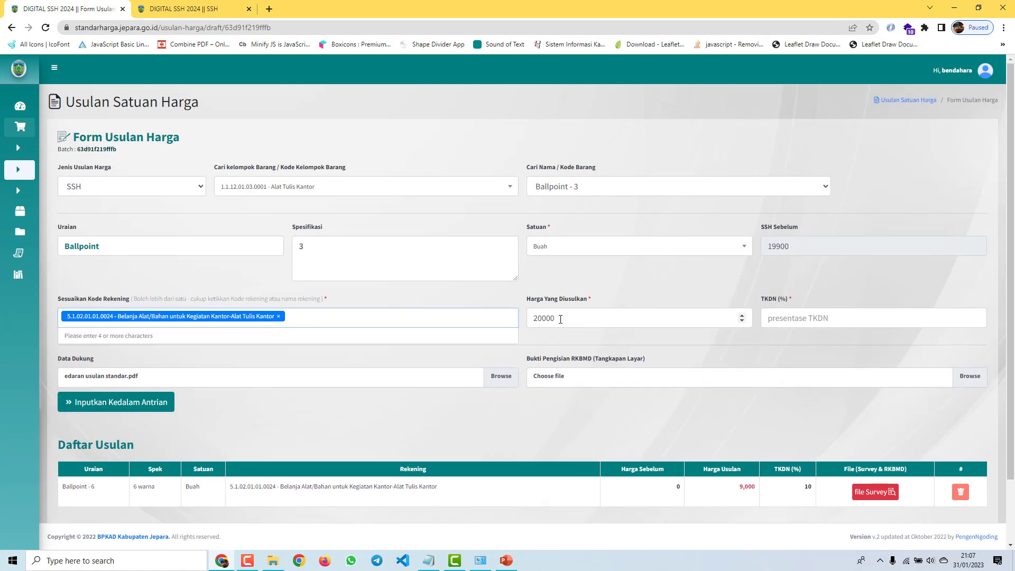
pyautogui.click(321, 369)
pyautogui.click(105, 406)
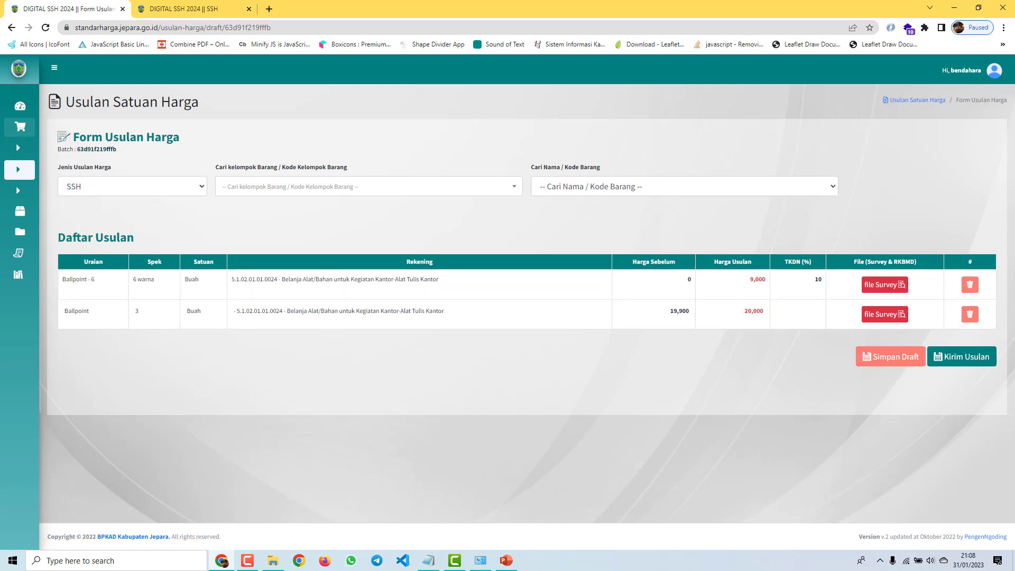
# Step: Return to the browser and compare the two items' proposed prices in the list
pyautogui.hotkey('alt', 'Tab')
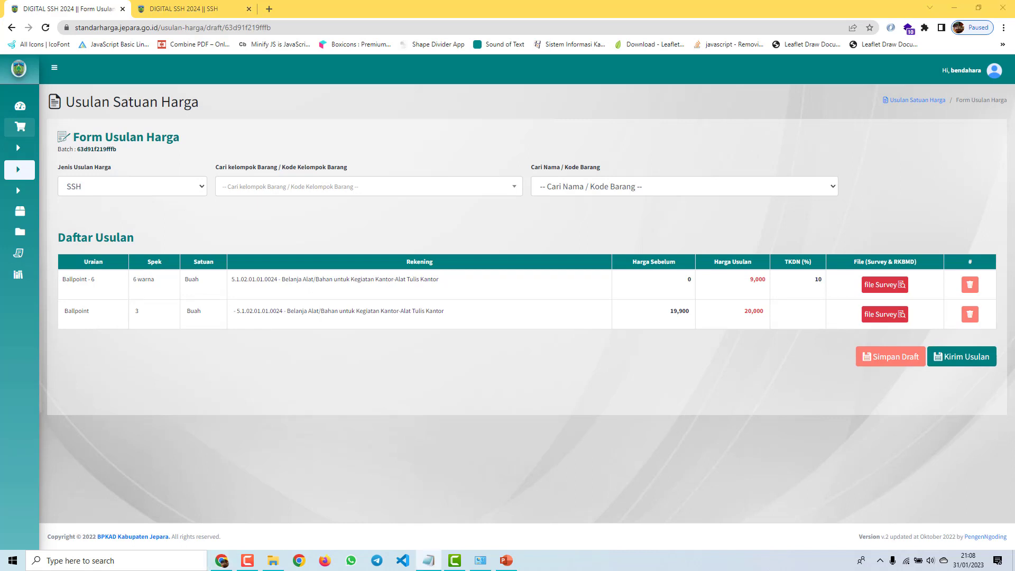
pyautogui.click(497, 379)
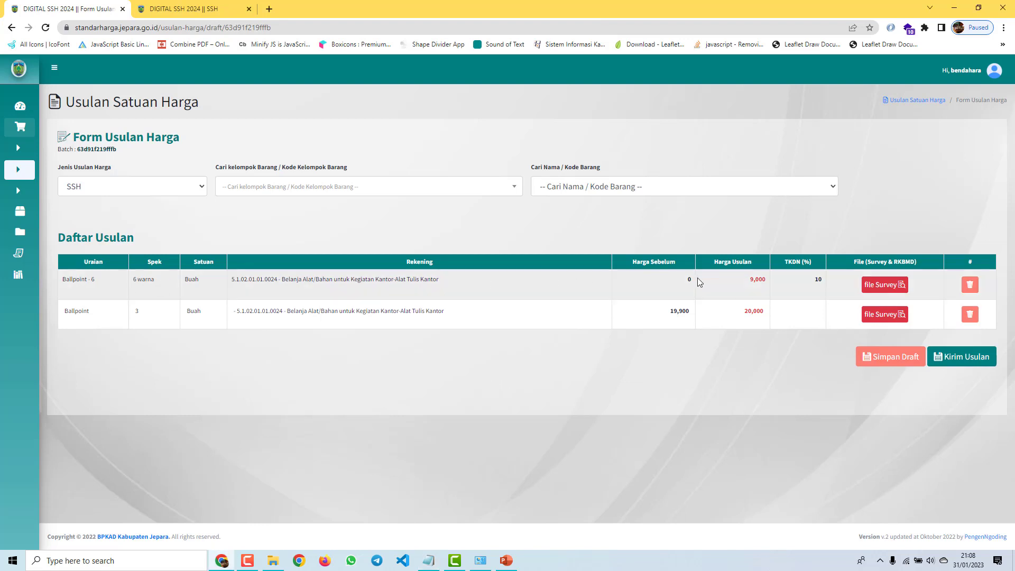
pyautogui.moveTo(746, 282); pyautogui.dragTo(768, 282)
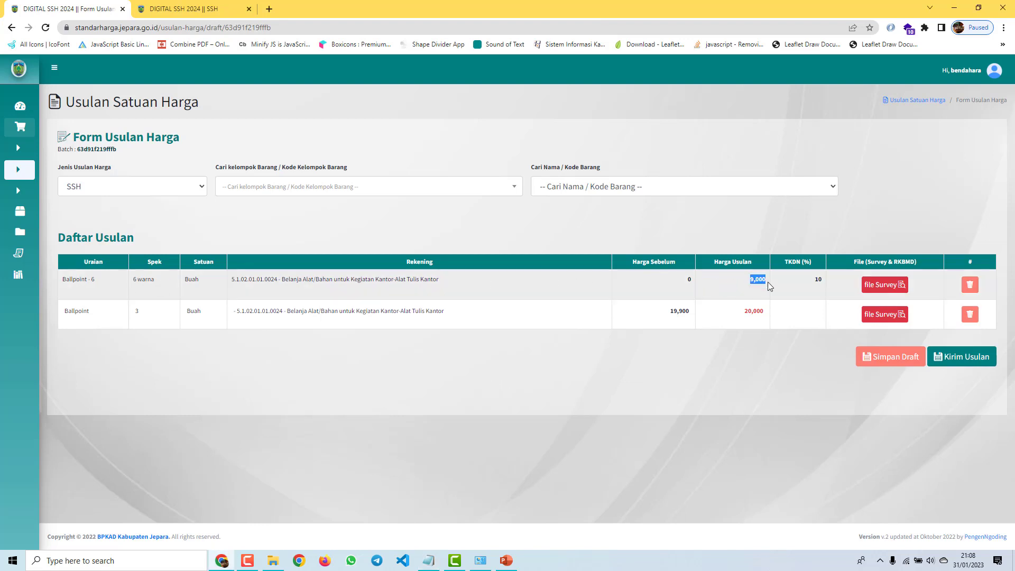
pyautogui.click(76, 316)
pyautogui.moveTo(667, 315); pyautogui.dragTo(778, 316)
# Step: View the second item's survey letter, close the preview, then request Kirim Usulan
pyautogui.click(887, 314)
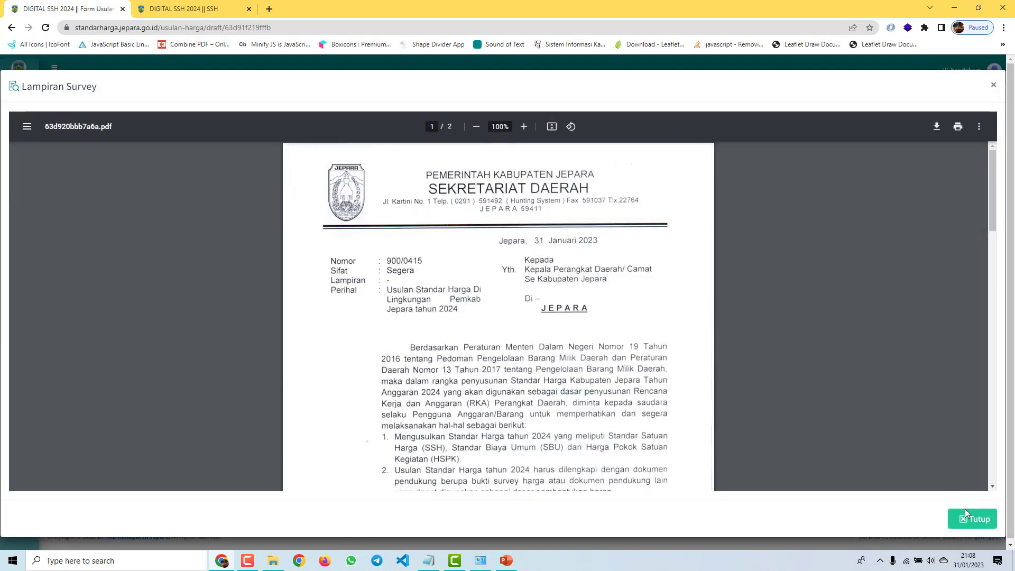
pyautogui.click(966, 509)
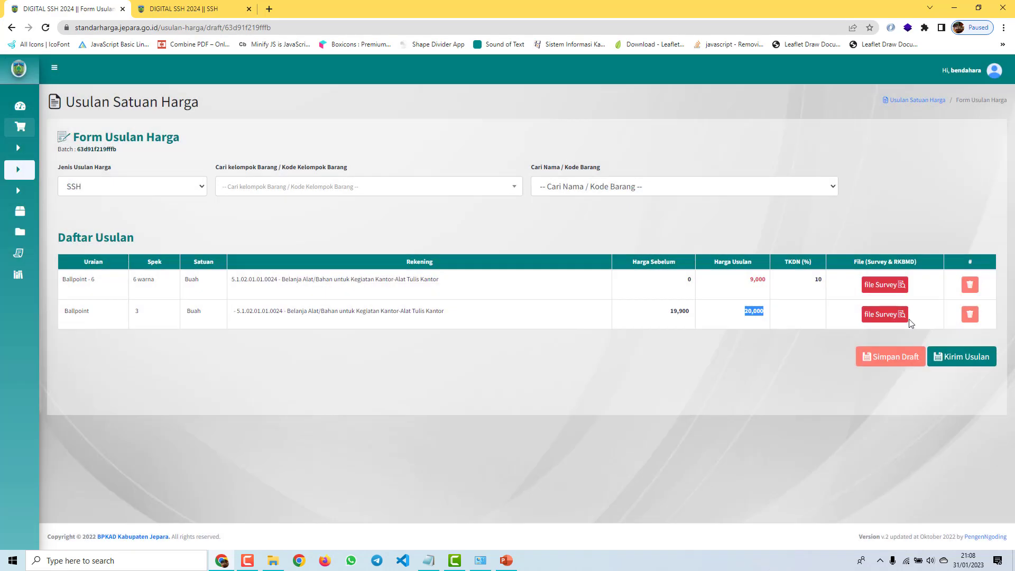
pyautogui.click(888, 286)
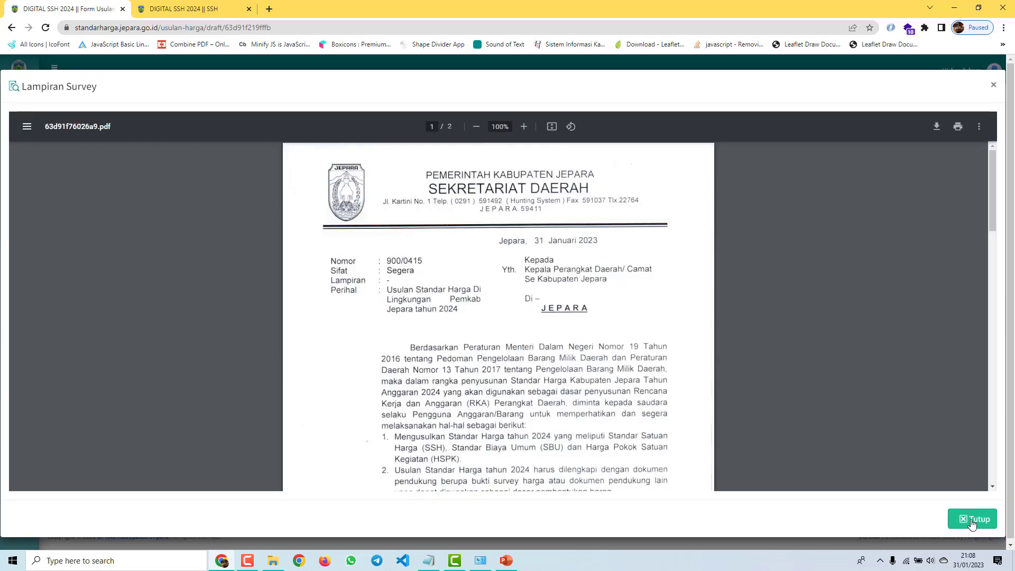
pyautogui.click(972, 522)
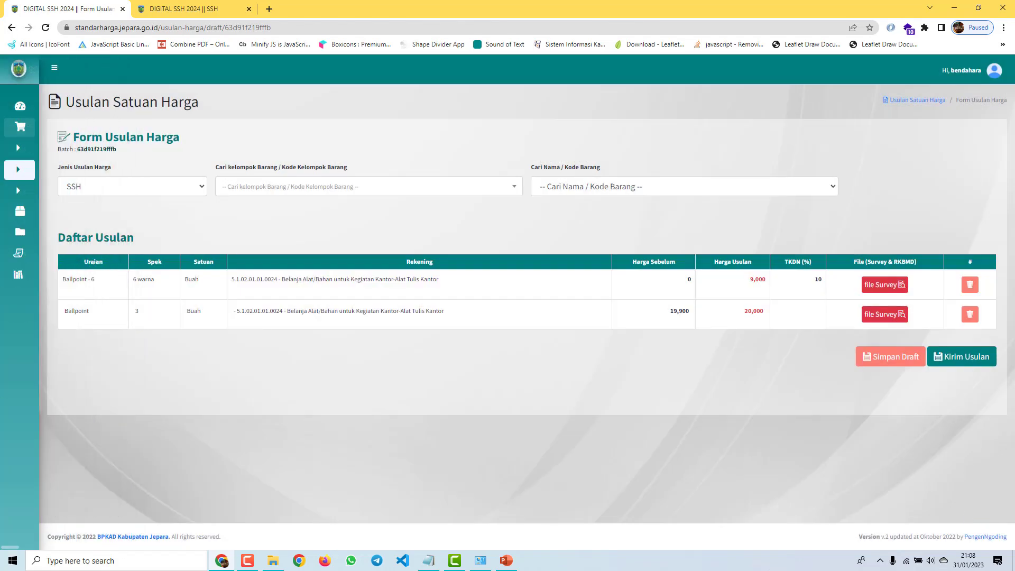
pyautogui.click(971, 359)
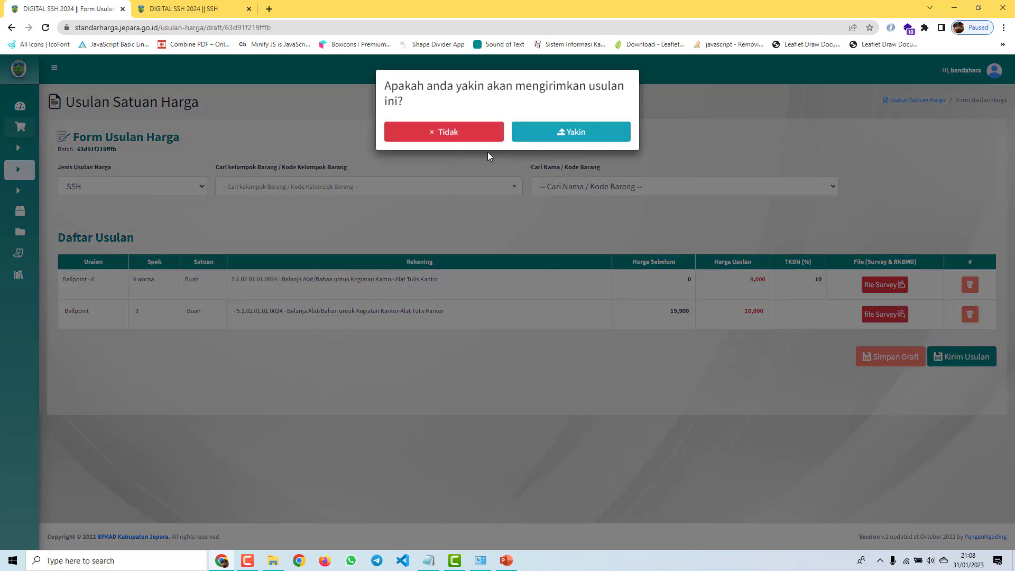
# Step: Confirm sending with Yakin and open Usulan Satuan Harga > Daftar Usulan Saya
pyautogui.click(601, 139)
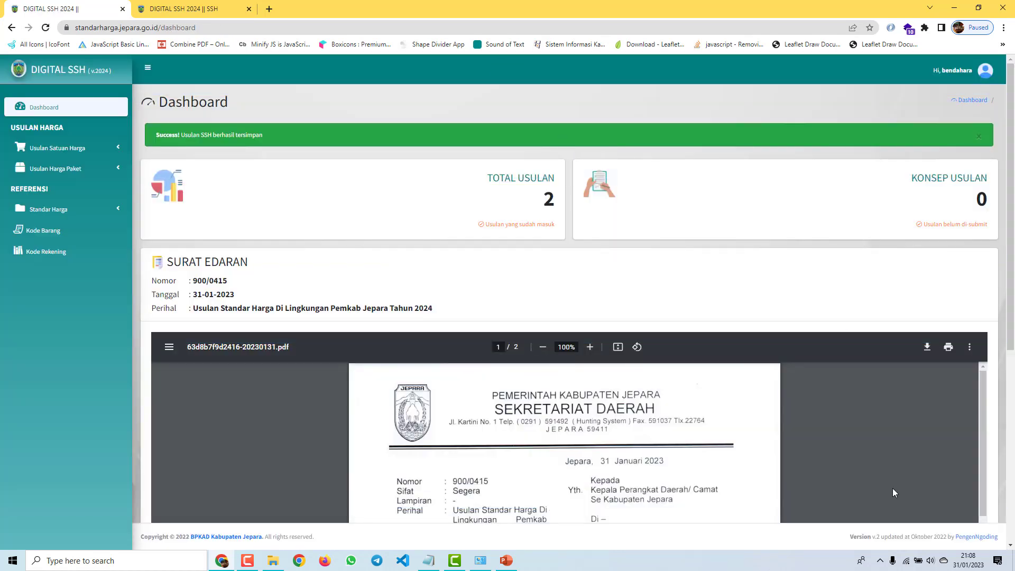
pyautogui.click(96, 153)
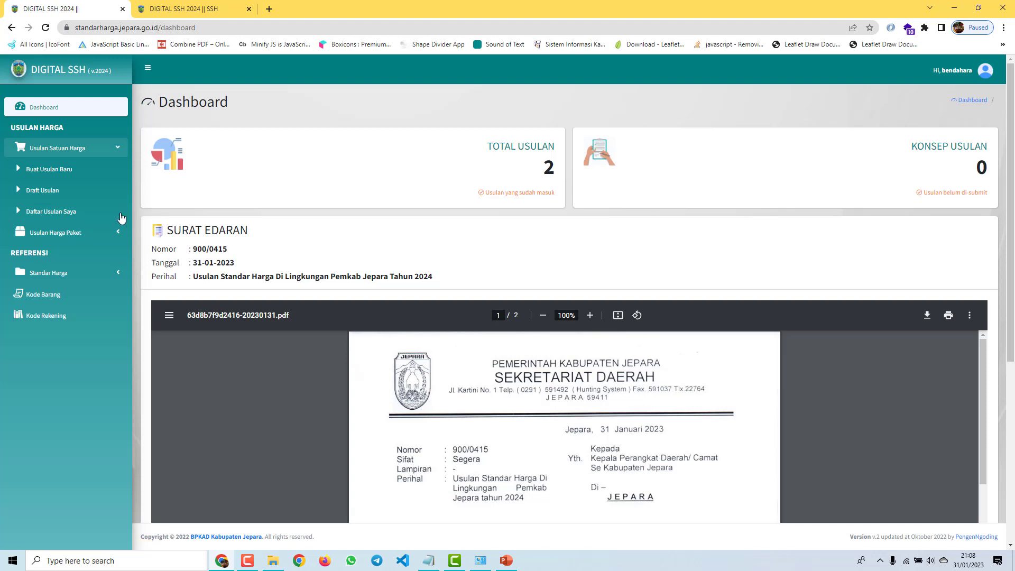
pyautogui.click(71, 212)
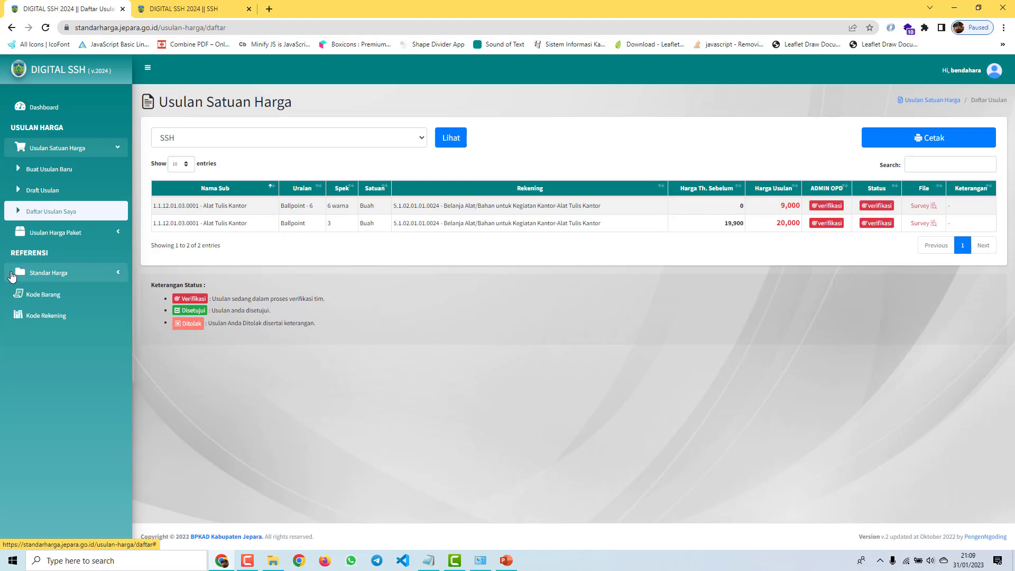
# Step: Log out, then sign in to the AKUN OPD DEMO office as the sekretariat user
pyautogui.click(965, 79)
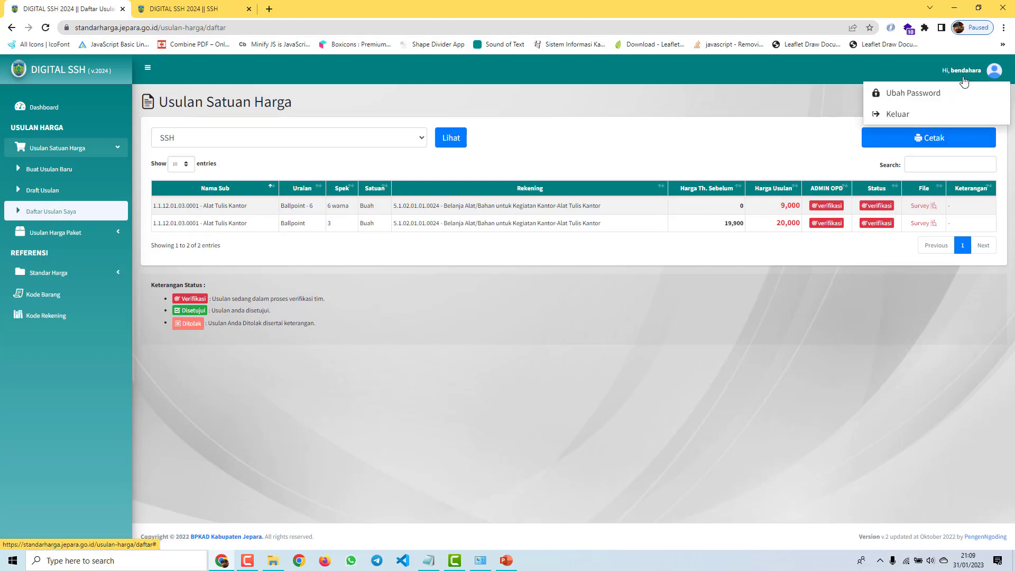
pyautogui.click(930, 115)
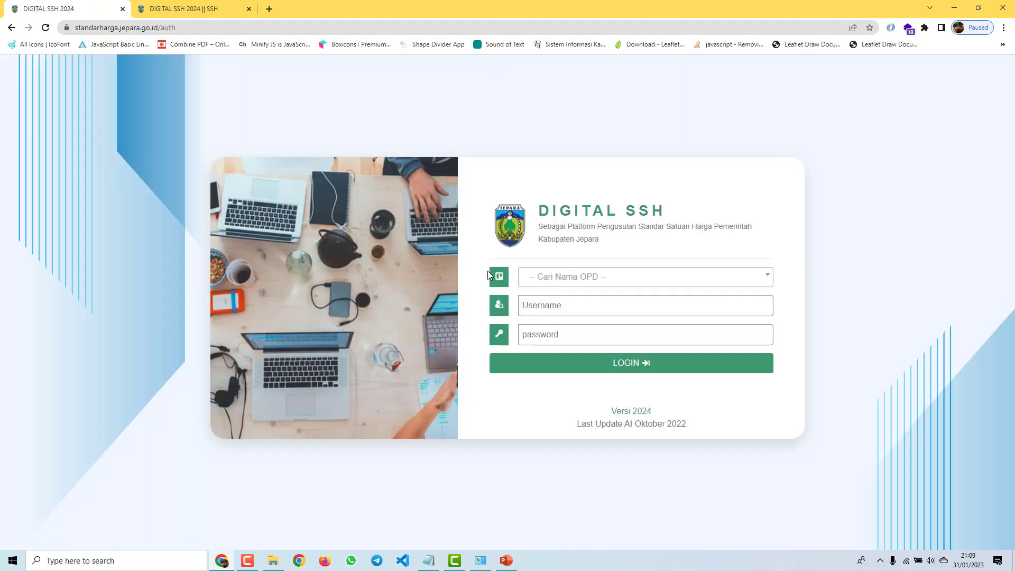
pyautogui.click(606, 279)
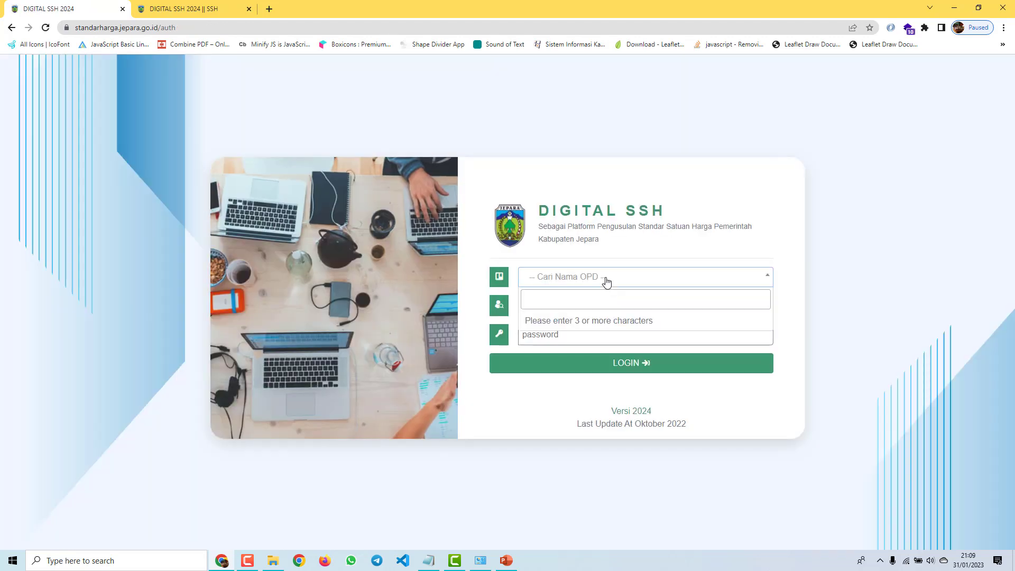
pyautogui.write('opd')
pyautogui.click(617, 327)
pyautogui.click(615, 305)
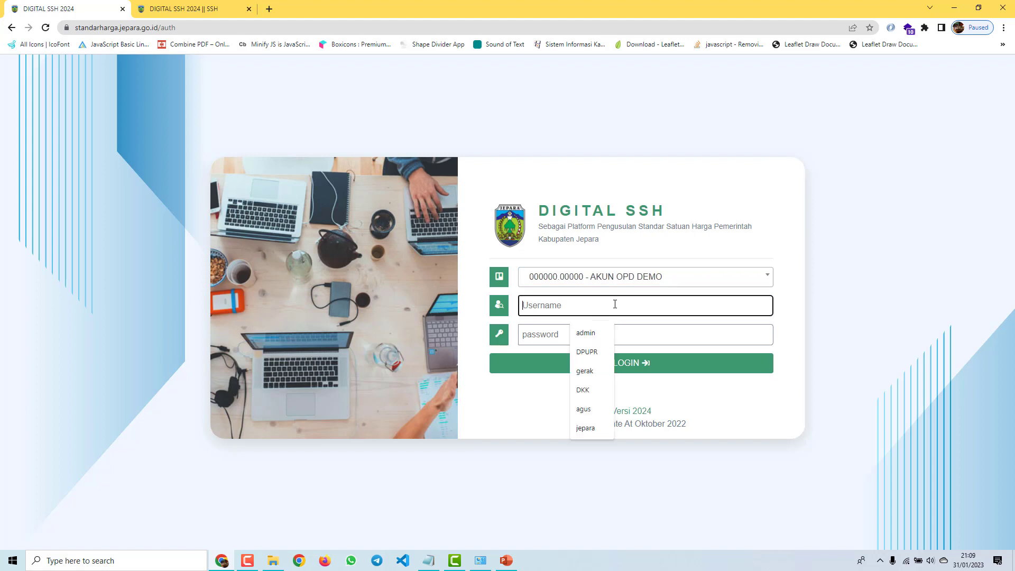
pyautogui.write('sek')
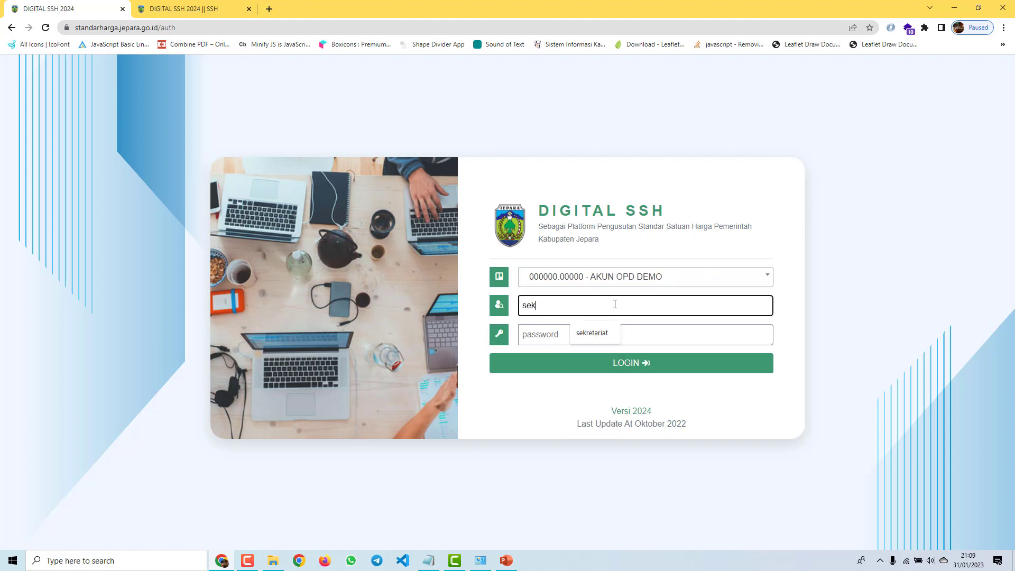
pyautogui.click(592, 334)
pyautogui.click(570, 338)
pyautogui.write('s')
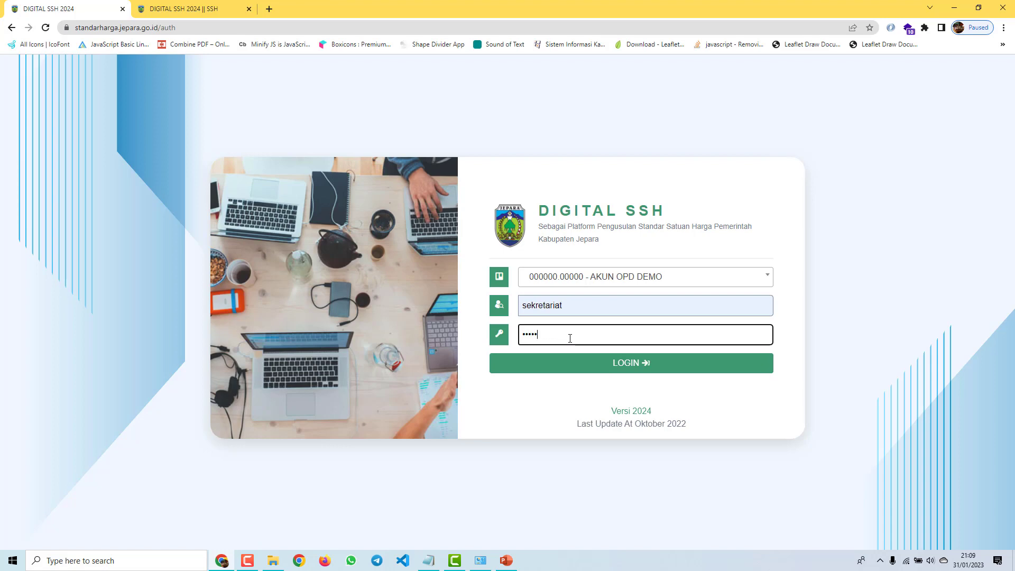
pyautogui.press('Return')
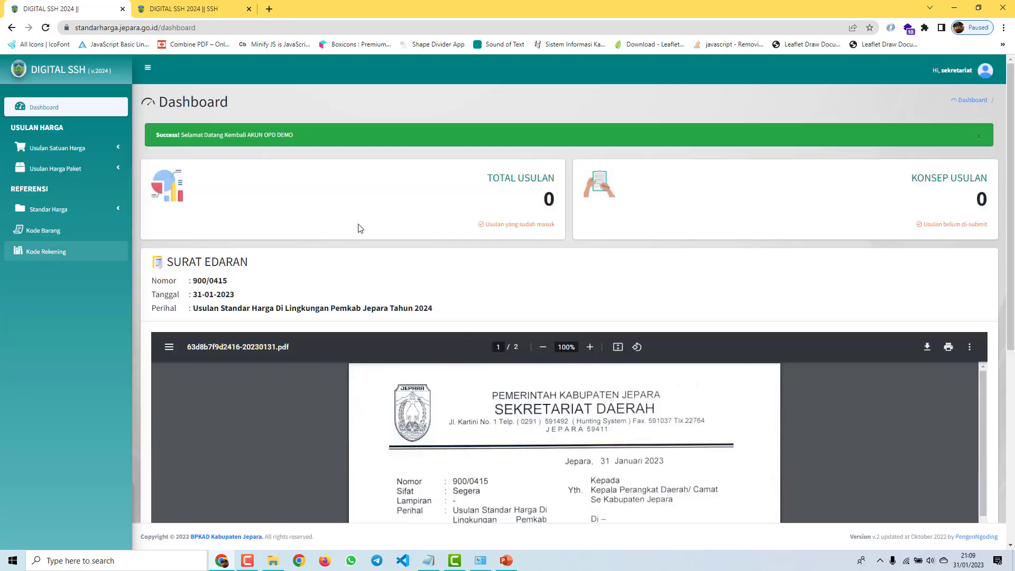
# Step: Start a new price proposal for Ballpoint - 3 in the Alat Tulis Kantor group
pyautogui.click(63, 148)
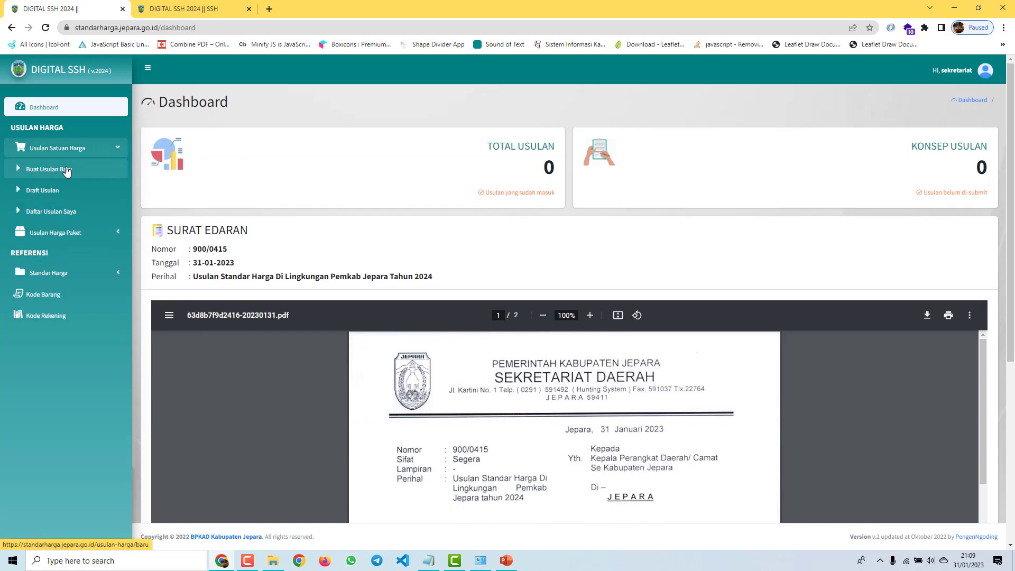
pyautogui.click(67, 169)
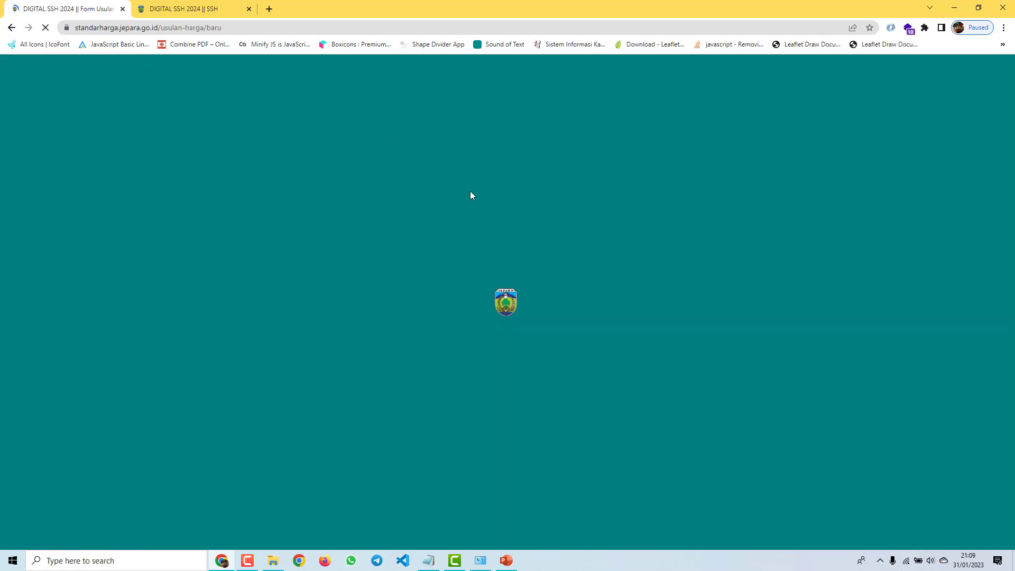
pyautogui.click(342, 187)
pyautogui.write('alat tulis')
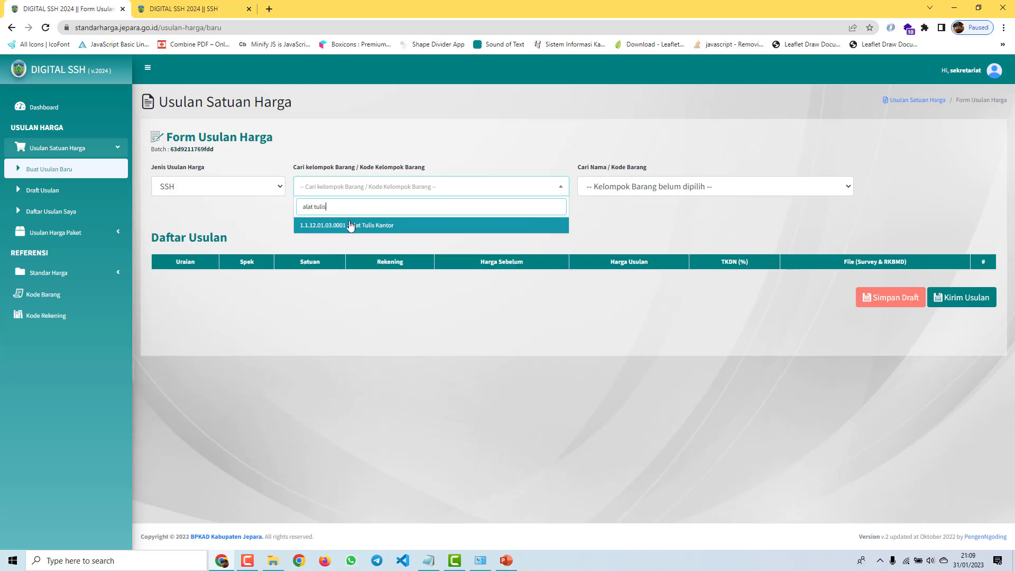
pyautogui.click(351, 225)
pyautogui.click(608, 189)
pyautogui.scroll(-3, 502, 245)
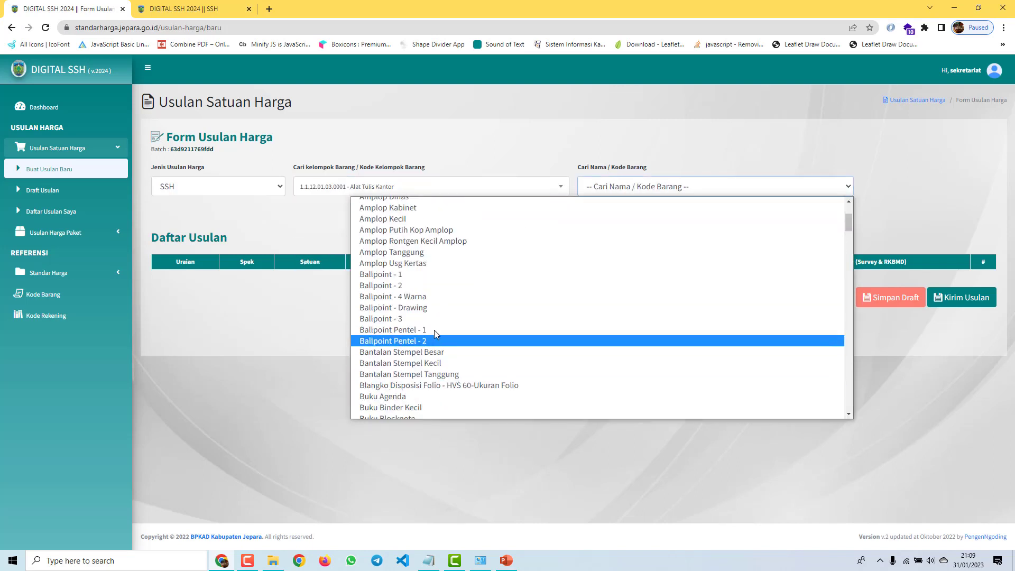
pyautogui.click(476, 342)
# Step: Add account code 5.1.02.01.01.0024, set unit Buah and proposed price 22000
pyautogui.click(232, 317)
pyautogui.write('alat tul')
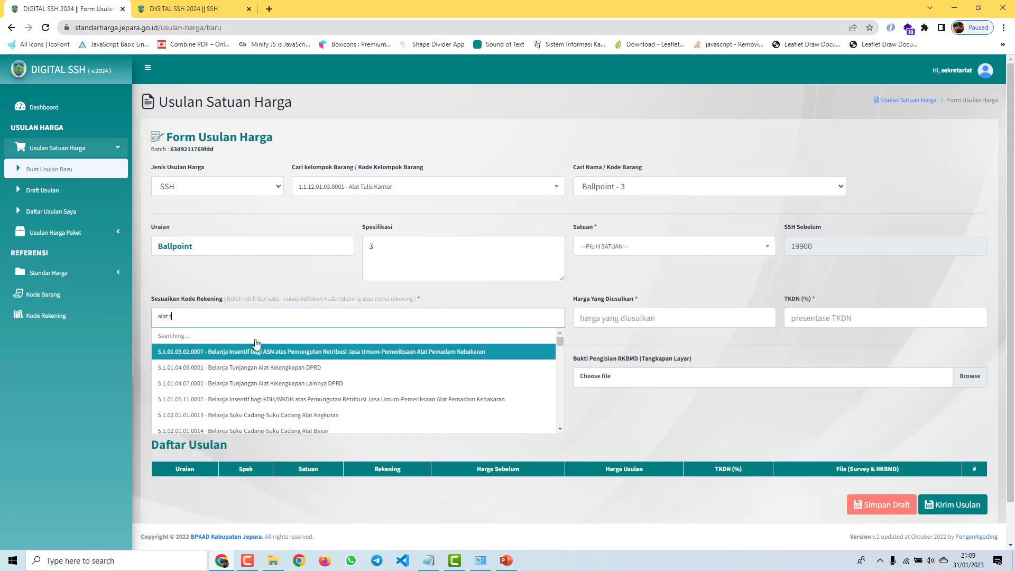
pyautogui.click(256, 336)
pyautogui.click(643, 246)
pyautogui.click(614, 365)
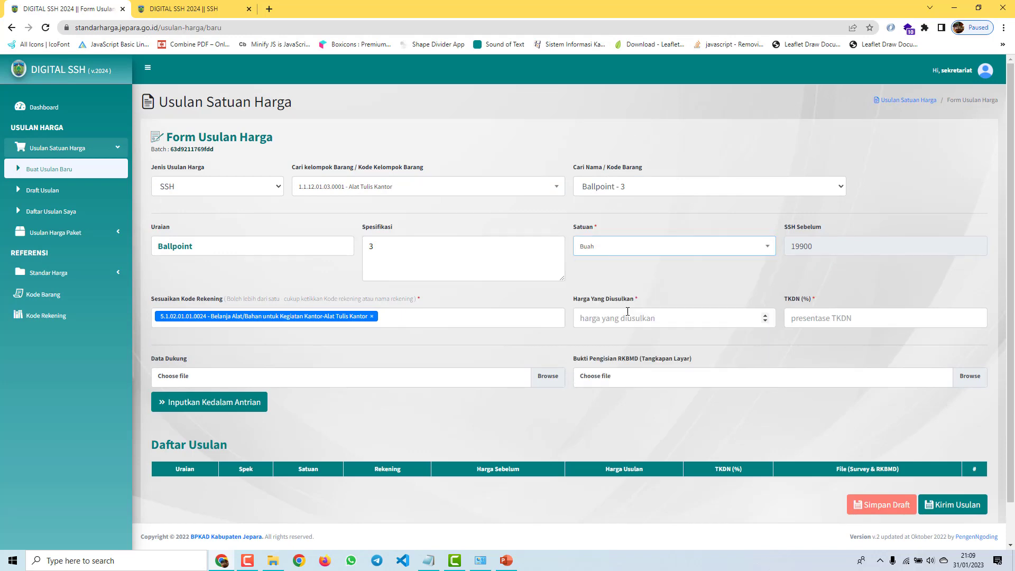
pyautogui.click(628, 311)
pyautogui.write('22000')
# Step: Attach edaran usulan standar.pdf as Data Dukung and queue the Ballpoint item
pyautogui.click(499, 376)
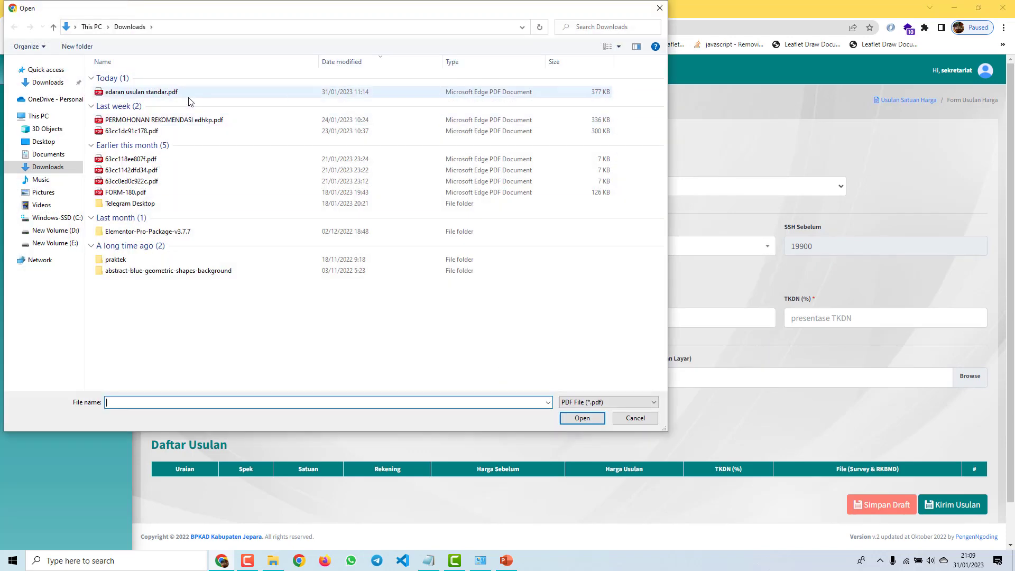
pyautogui.press('Escape')
pyautogui.click(207, 383)
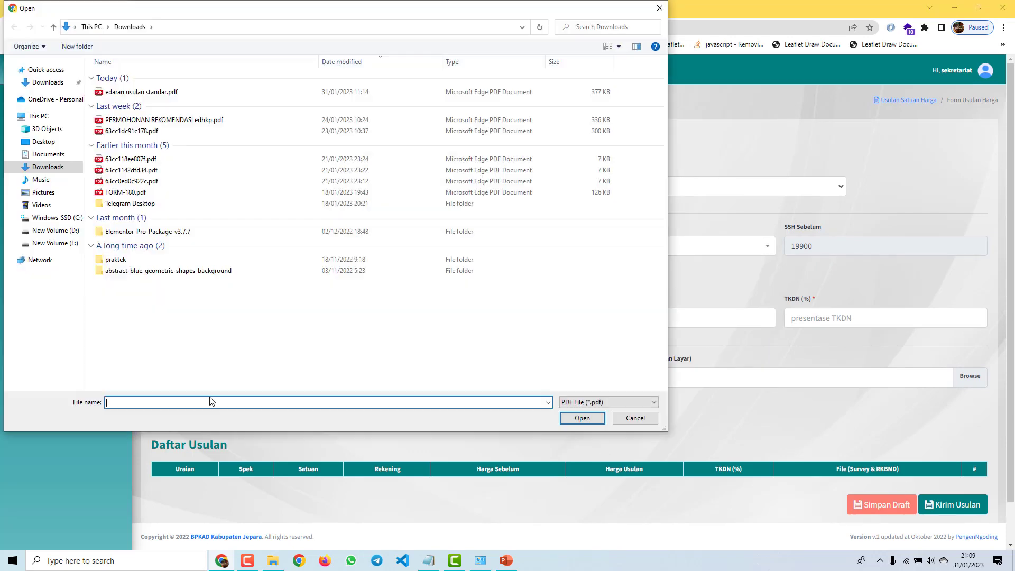
pyautogui.click(632, 421)
pyautogui.click(230, 407)
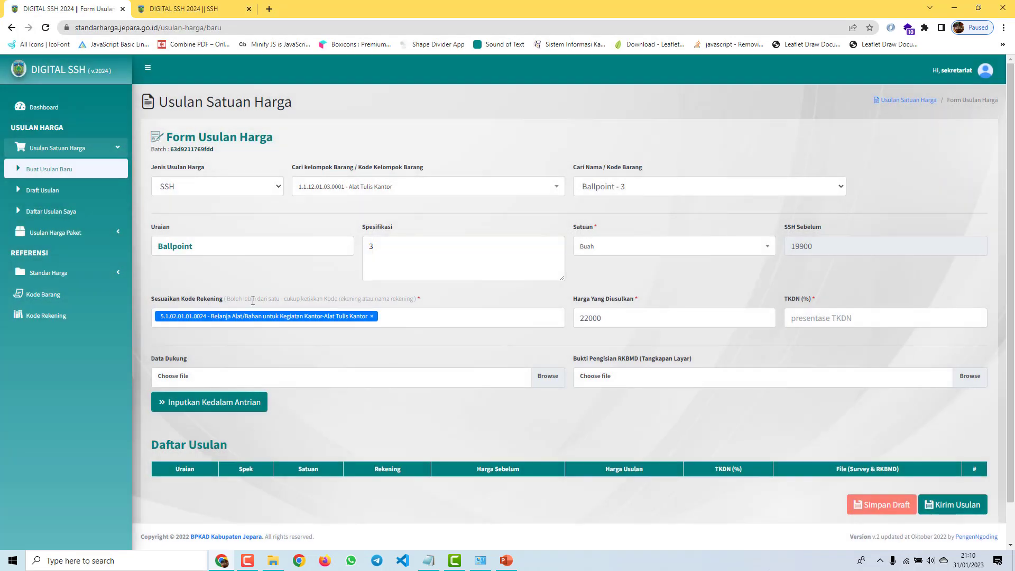
pyautogui.click(561, 381)
pyautogui.click(582, 418)
pyautogui.click(193, 403)
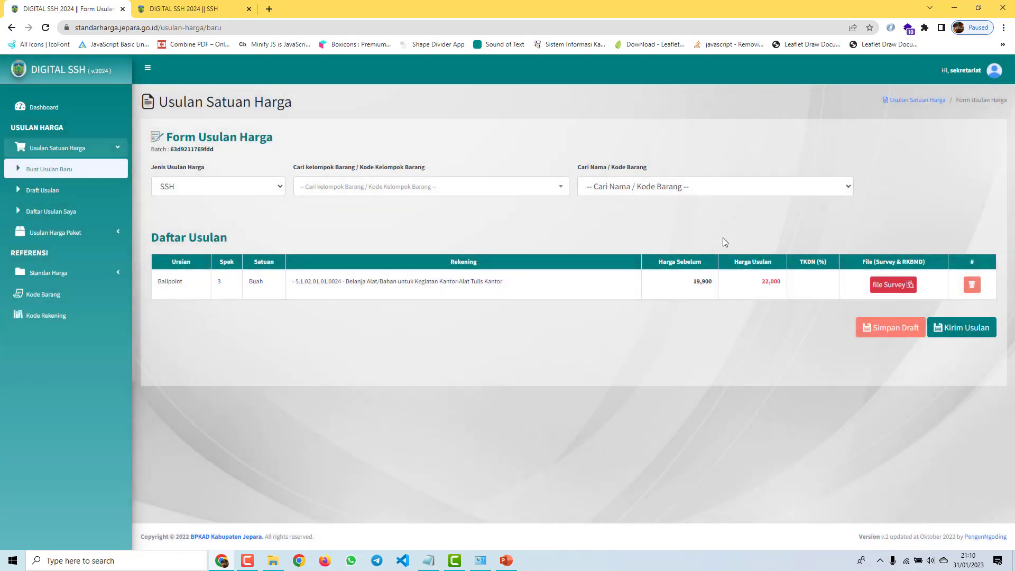
# Step: Submit the queued Ballpoint proposal with Yakin and check Total Usulan shows 1
pyautogui.click(982, 338)
pyautogui.click(573, 137)
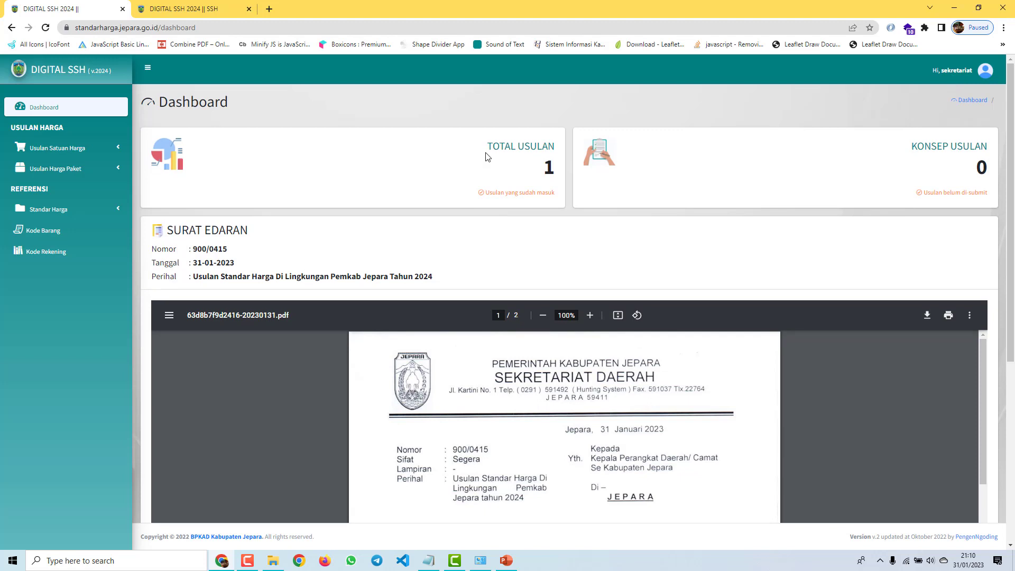
pyautogui.moveTo(486, 149); pyautogui.dragTo(561, 151)
pyautogui.click(548, 187)
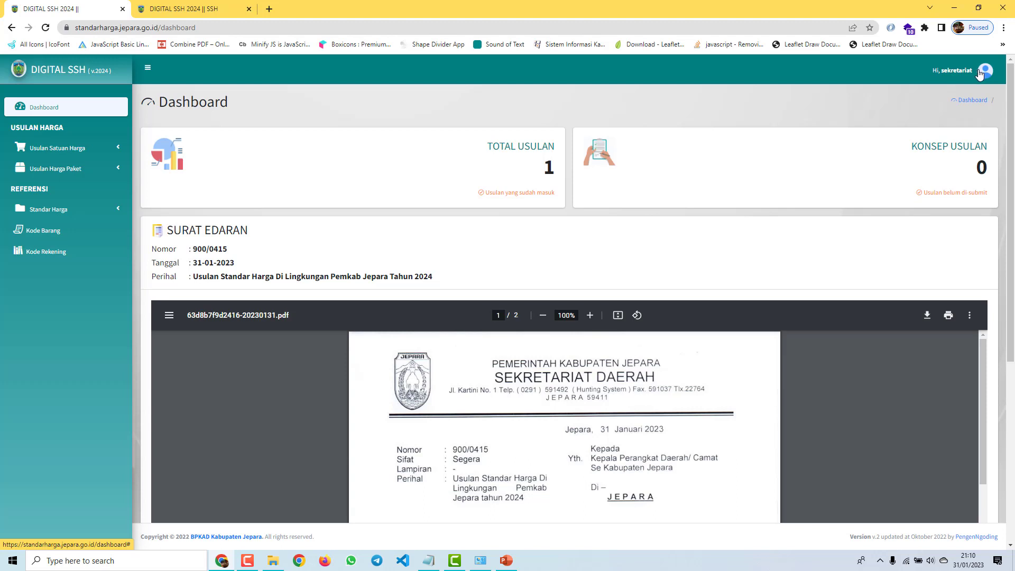
pyautogui.click(980, 73)
# Step: Log out and pick AKUN OPD DEMO as the organisation on the login page
pyautogui.click(945, 113)
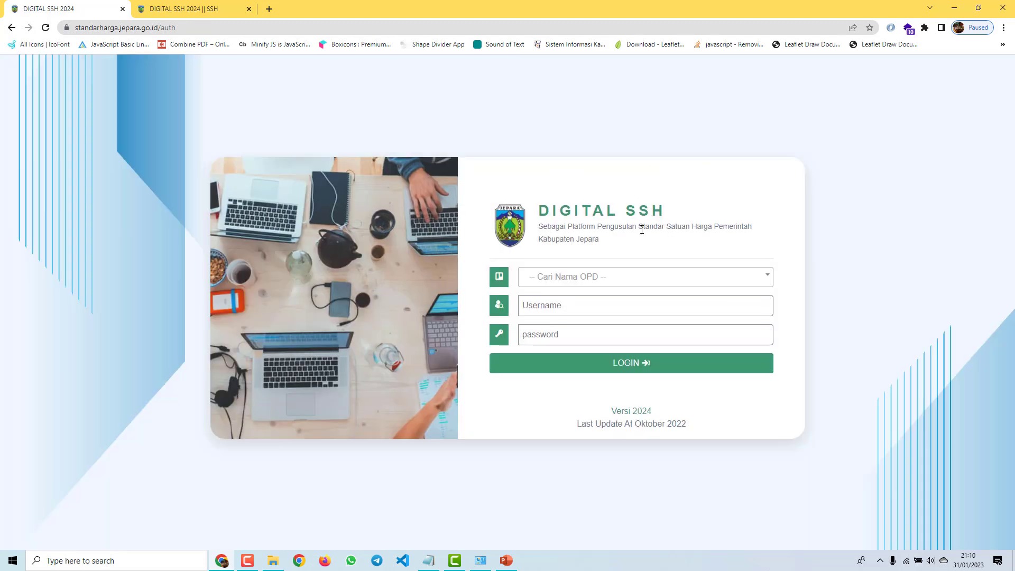
pyautogui.click(636, 283)
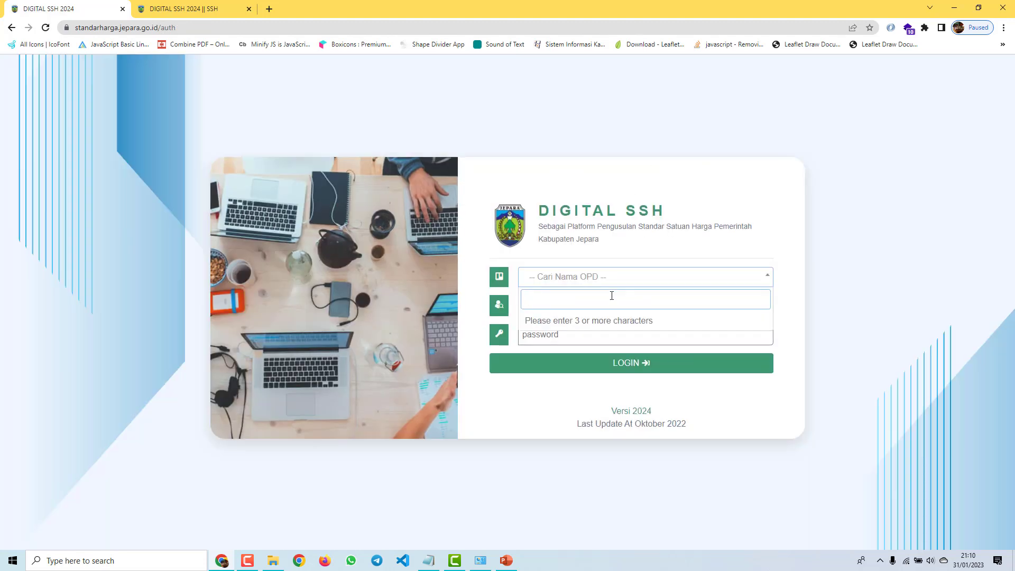
pyautogui.write('OPD')
pyautogui.click(601, 333)
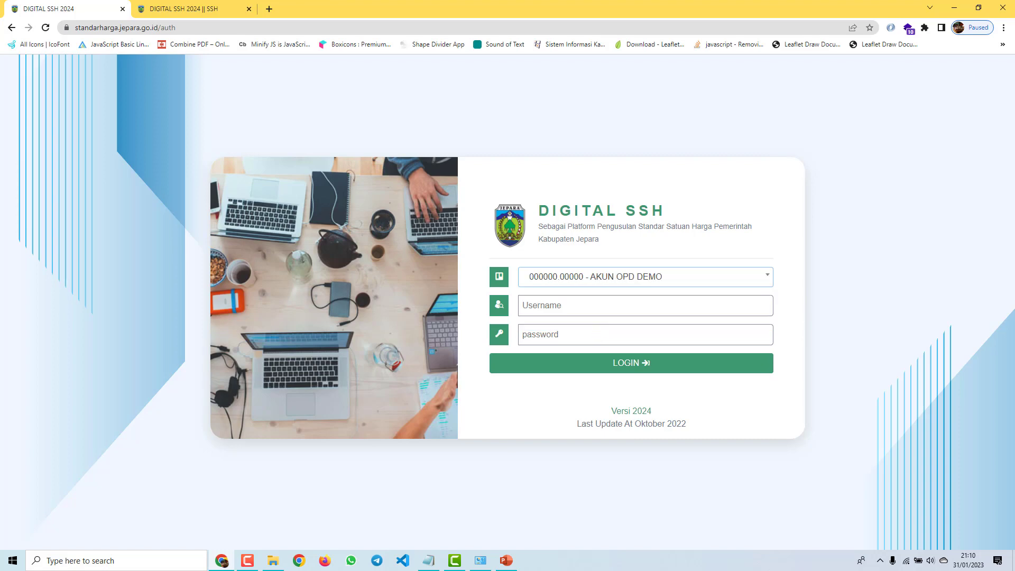
# Step: Paste the OPD account username from the notes into the username field
pyautogui.hotkey('alt', 'Tab')
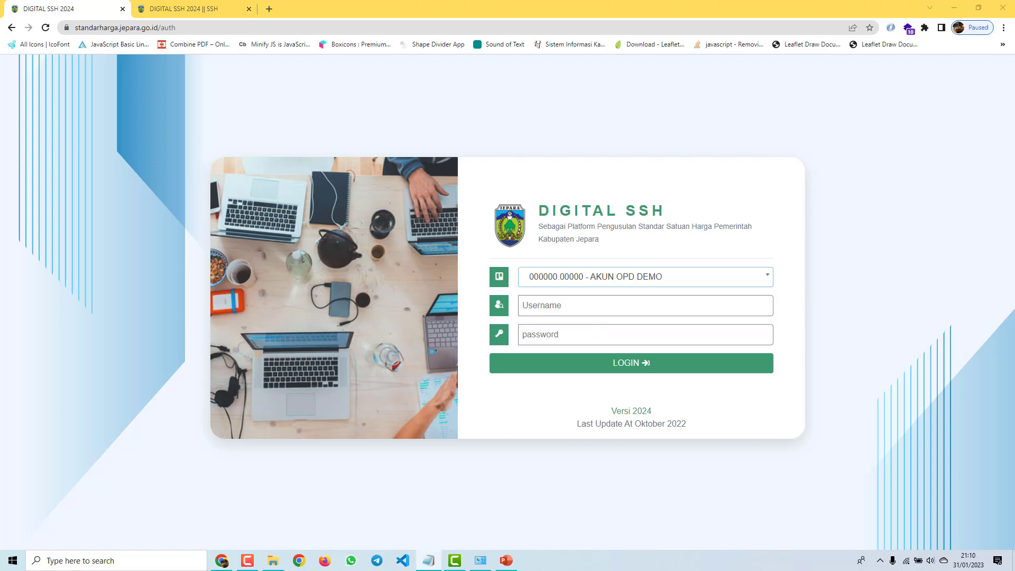
pyautogui.click(560, 298)
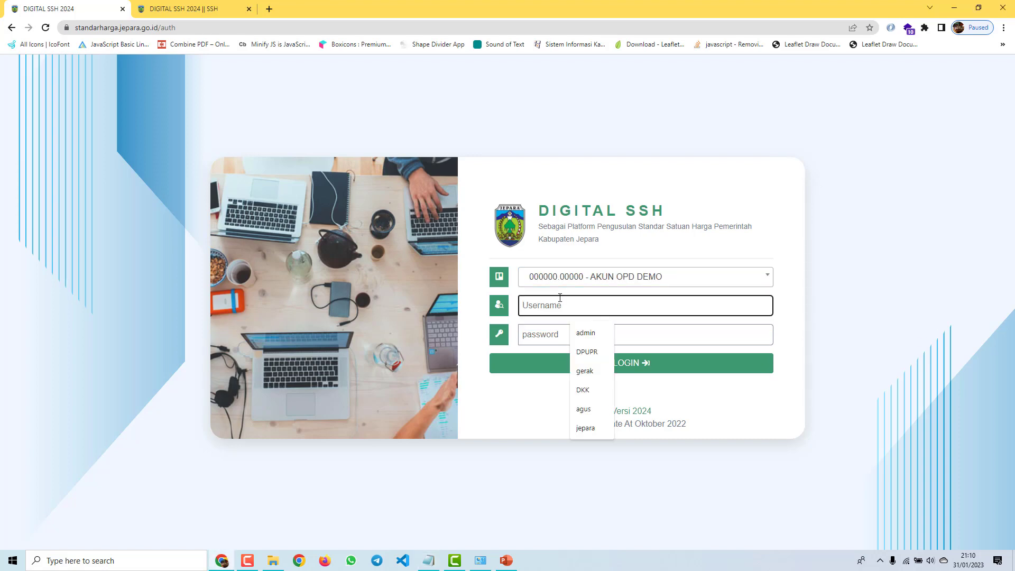
pyautogui.write('000000.00000')
pyautogui.hotkey('alt', 'Tab')
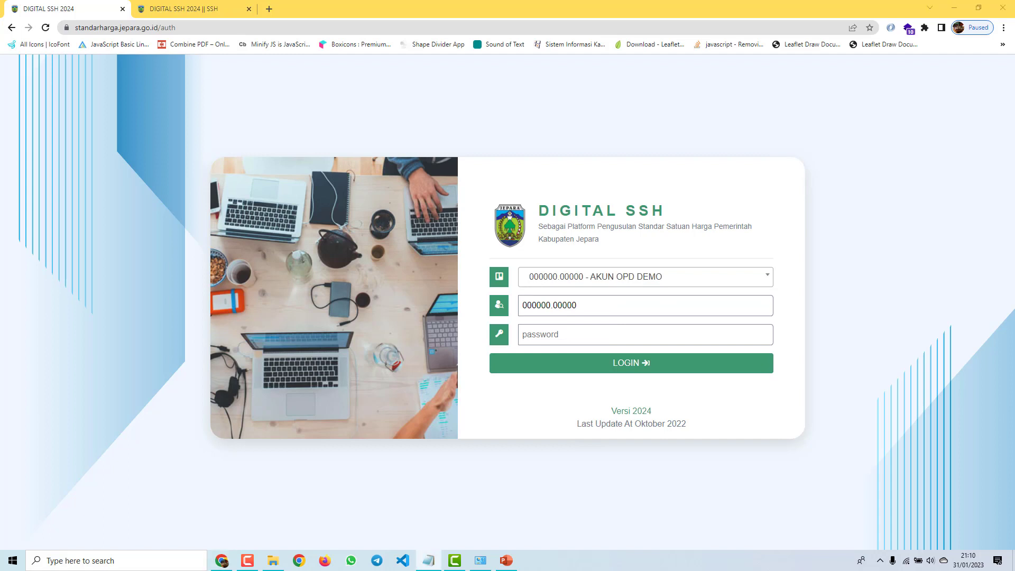
# Step: Paste the account password and sign in to AKUN OPD DEMO
pyautogui.click(573, 330)
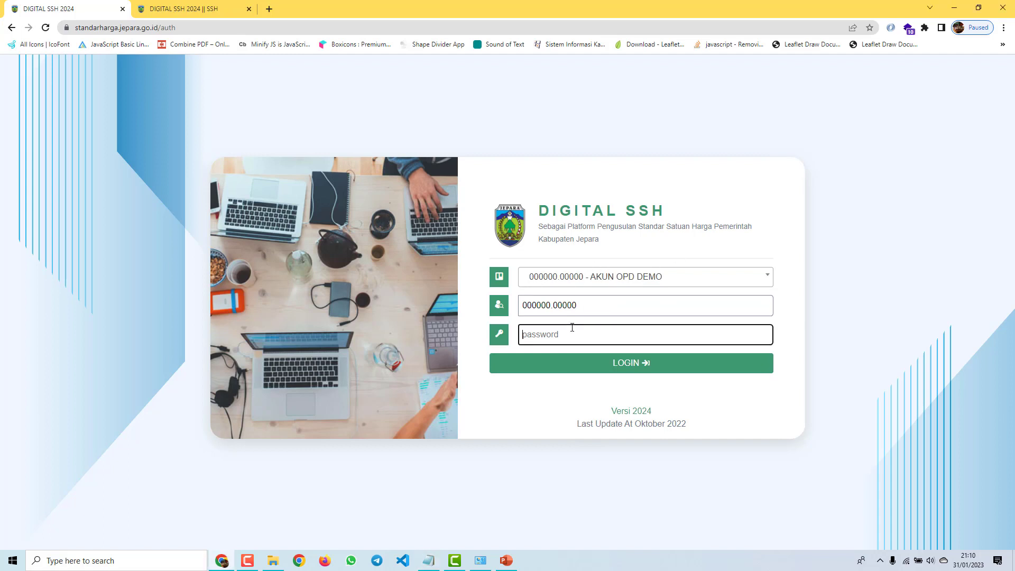
pyautogui.hotkey('ctrl', 'v')
pyautogui.click(584, 367)
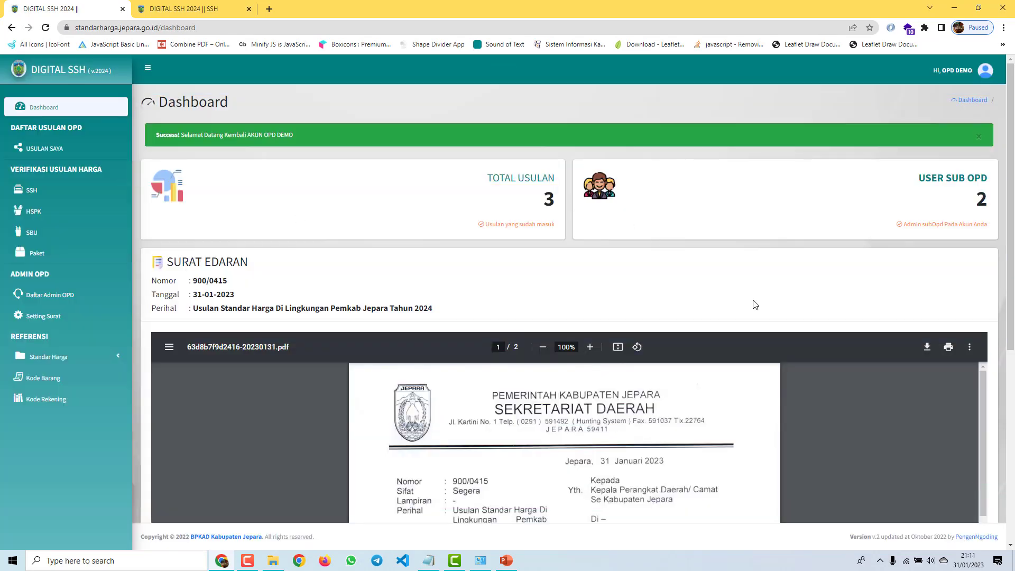
# Step: Review the dashboard cards, highlighting the total proposals count of 3
pyautogui.scroll(-2, 552, 195)
pyautogui.scroll(2, 552, 196)
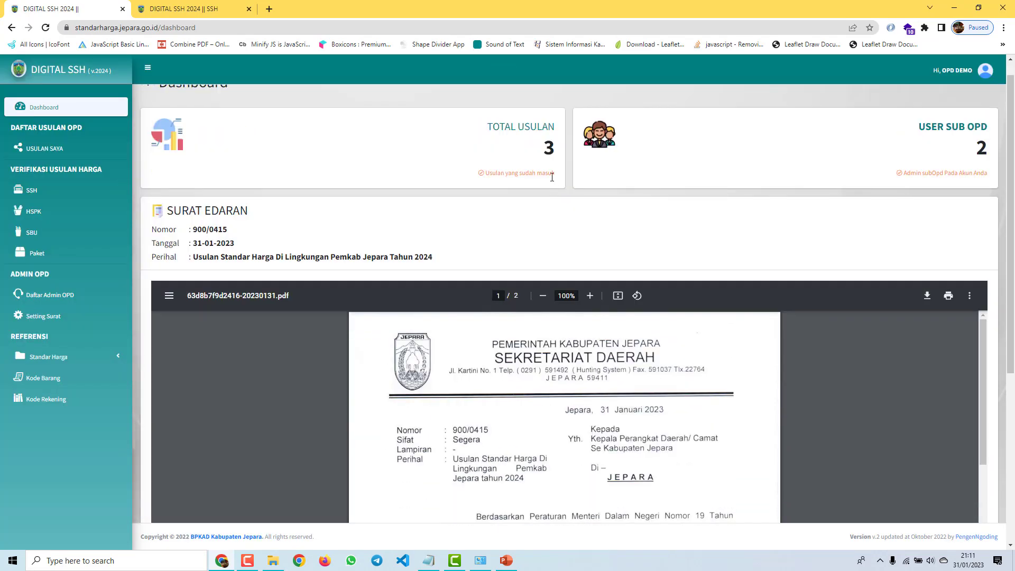
pyautogui.doubleClick(528, 171)
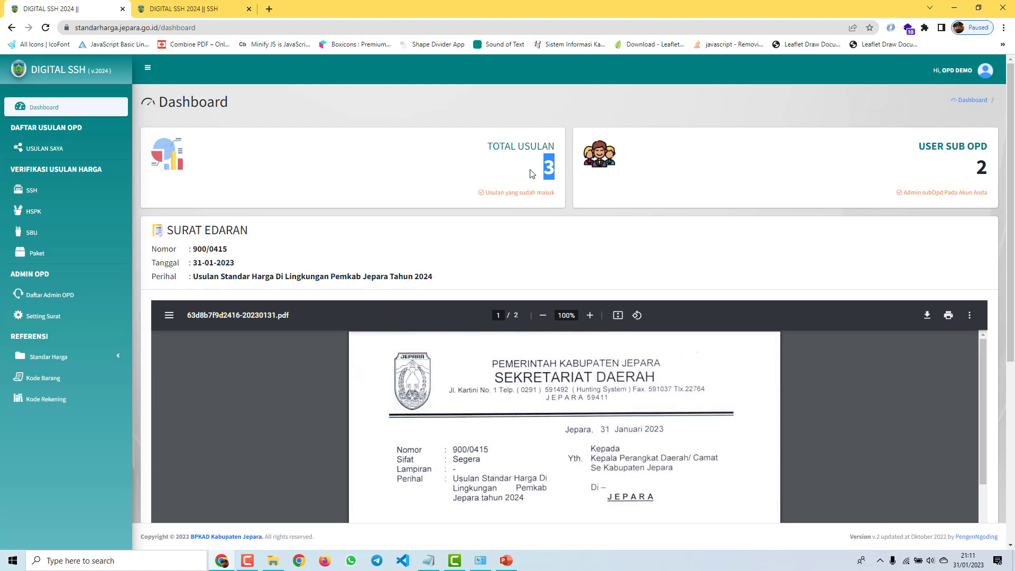
pyautogui.click(552, 169)
pyautogui.moveTo(547, 167); pyautogui.dragTo(555, 169)
pyautogui.scroll(-5, 344, 193)
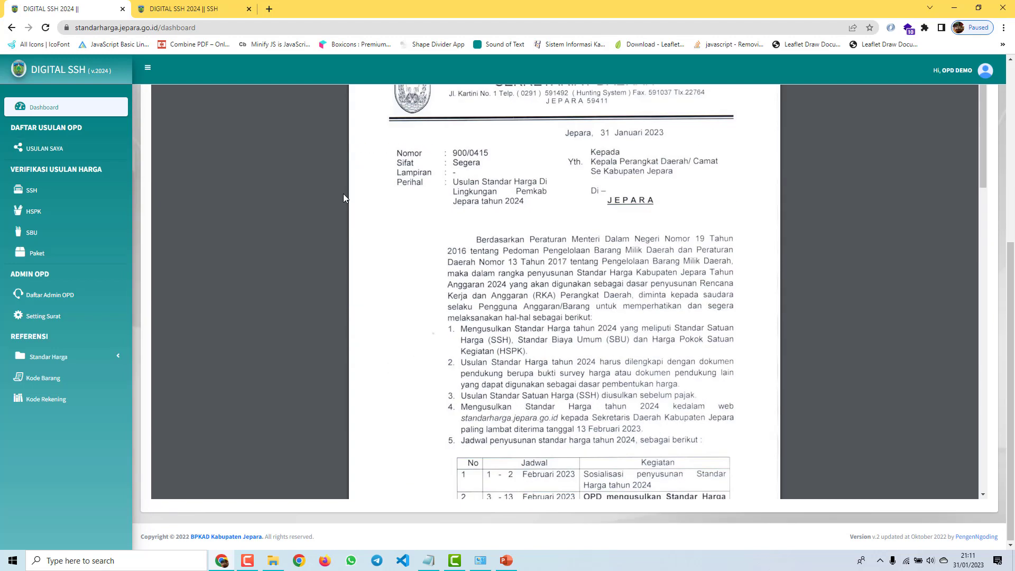
pyautogui.scroll(-1, 298, 209)
pyautogui.scroll(1, 307, 192)
pyautogui.scroll(7, 308, 193)
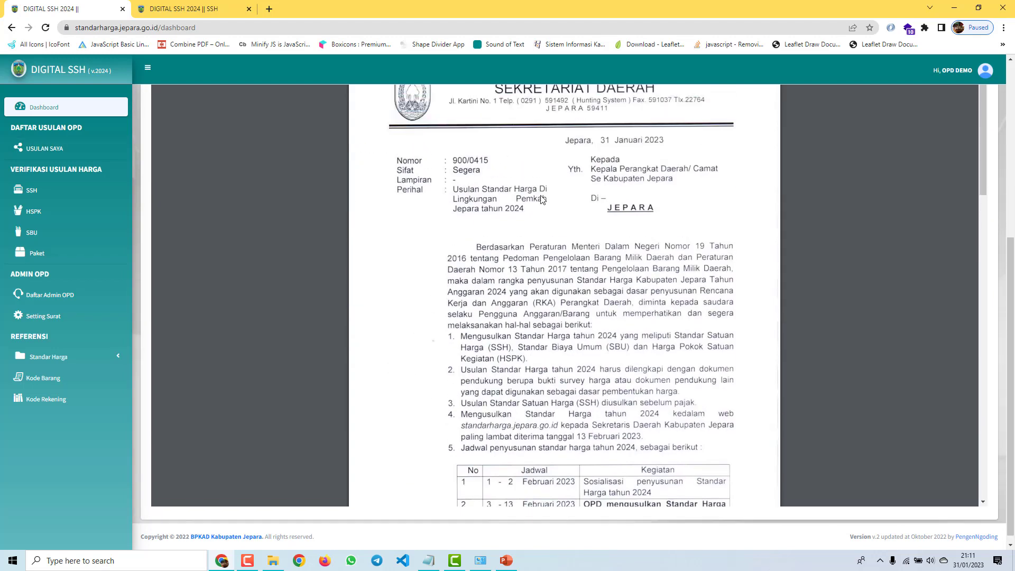
# Step: Look at the HSPK verification list, then settle on the SSH verification list
pyautogui.click(40, 194)
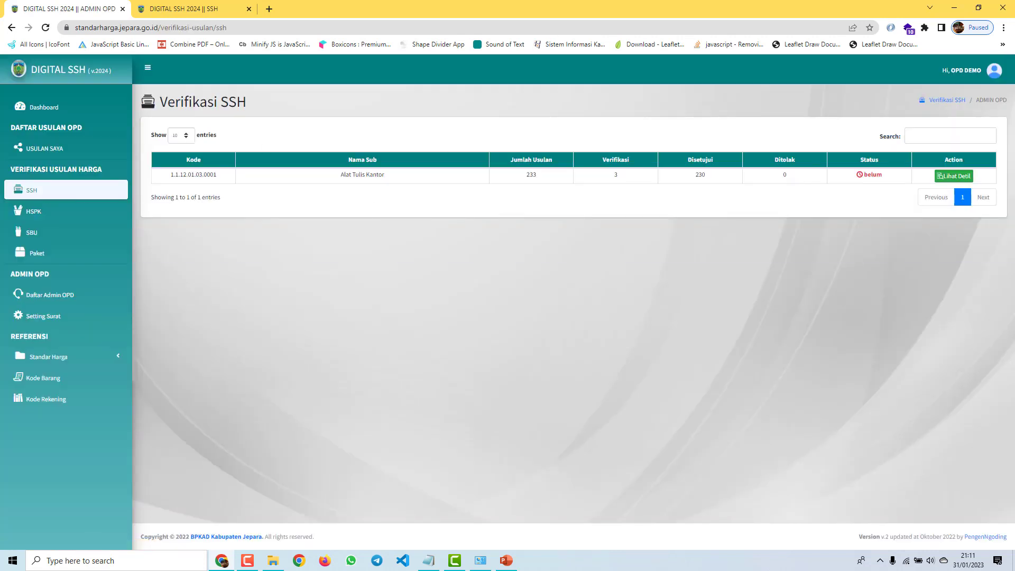
pyautogui.click(34, 211)
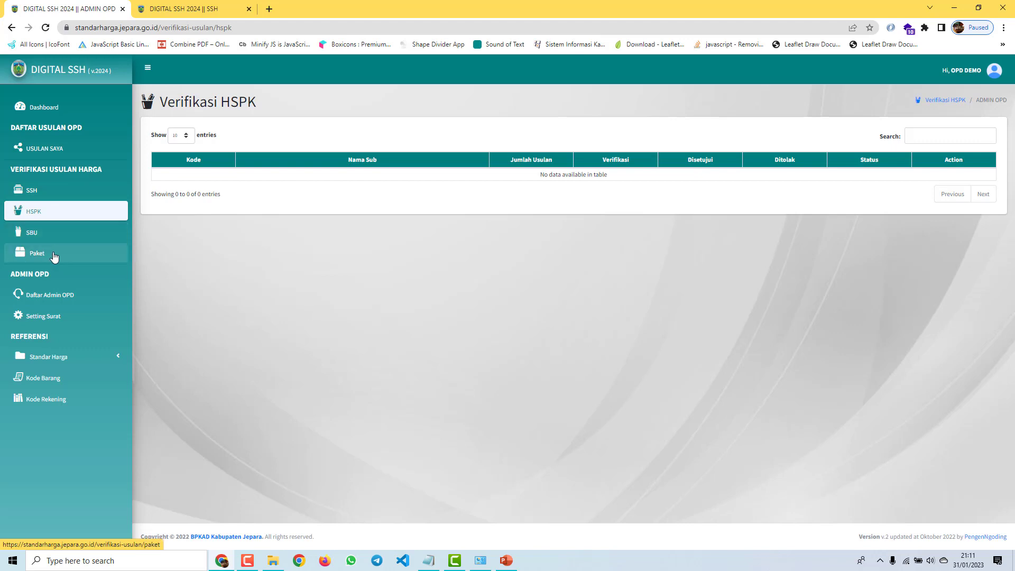
pyautogui.click(62, 198)
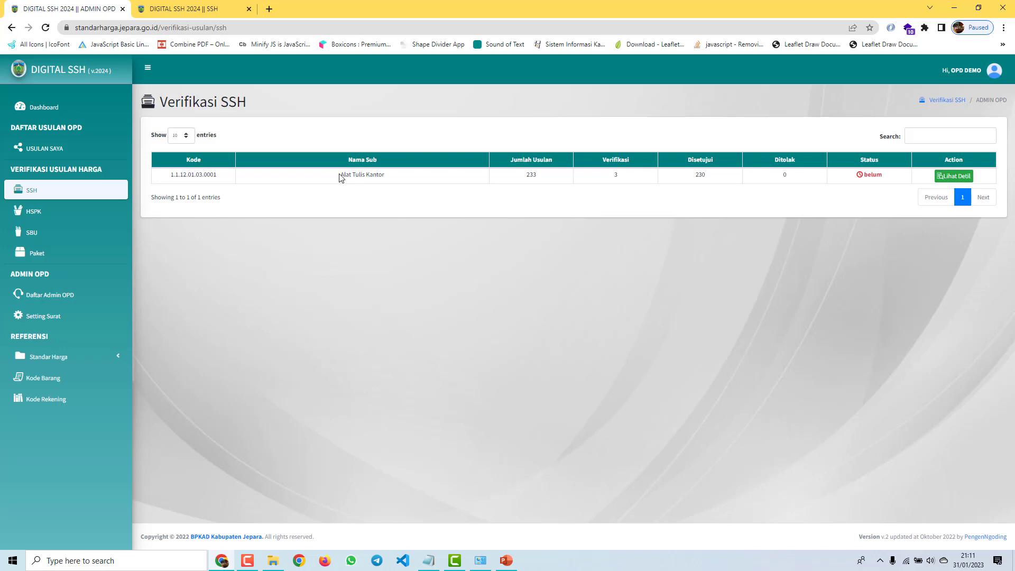
# Step: Inspect the Alat Tulis Kantor group and its 233 proposals, briefly expanding Standar Harga
pyautogui.moveTo(340, 177); pyautogui.dragTo(403, 178)
pyautogui.click(532, 172)
pyautogui.moveTo(522, 177); pyautogui.dragTo(549, 178)
pyautogui.click(531, 175)
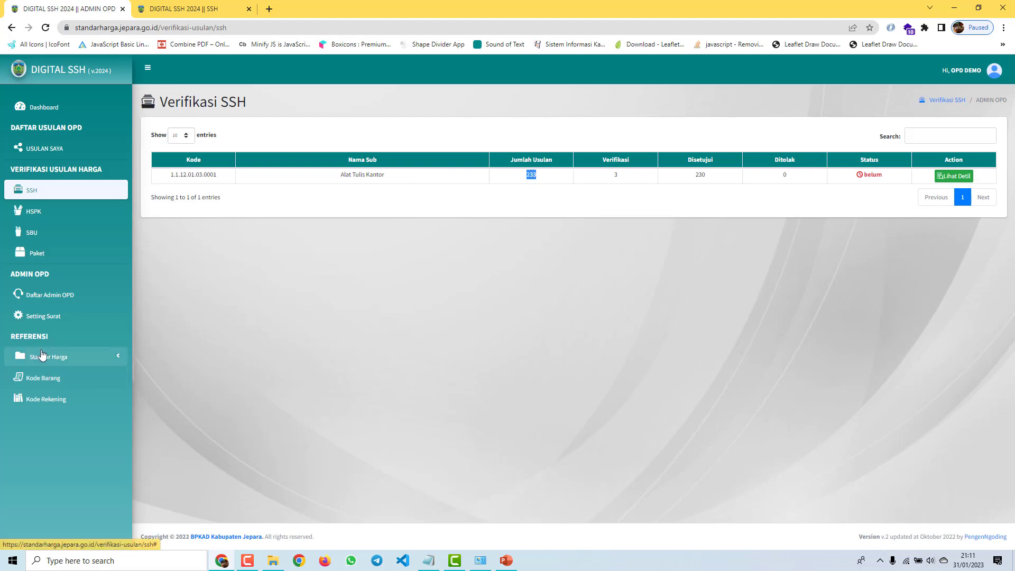
pyautogui.click(59, 358)
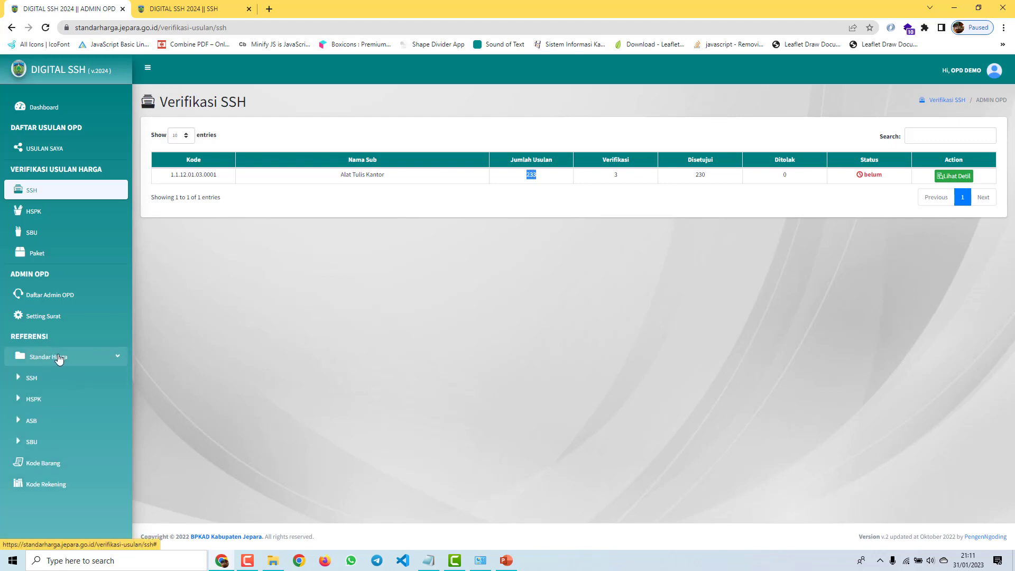
pyautogui.click(59, 358)
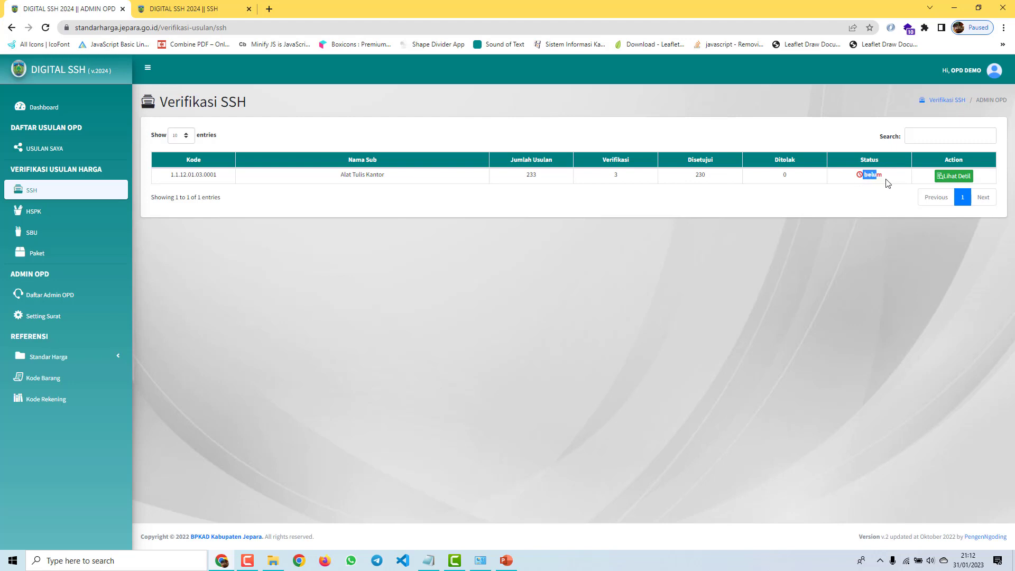
# Step: Open the Alat Tulis Kantor proposal details and compare the verified and full proposal lists
pyautogui.click(947, 178)
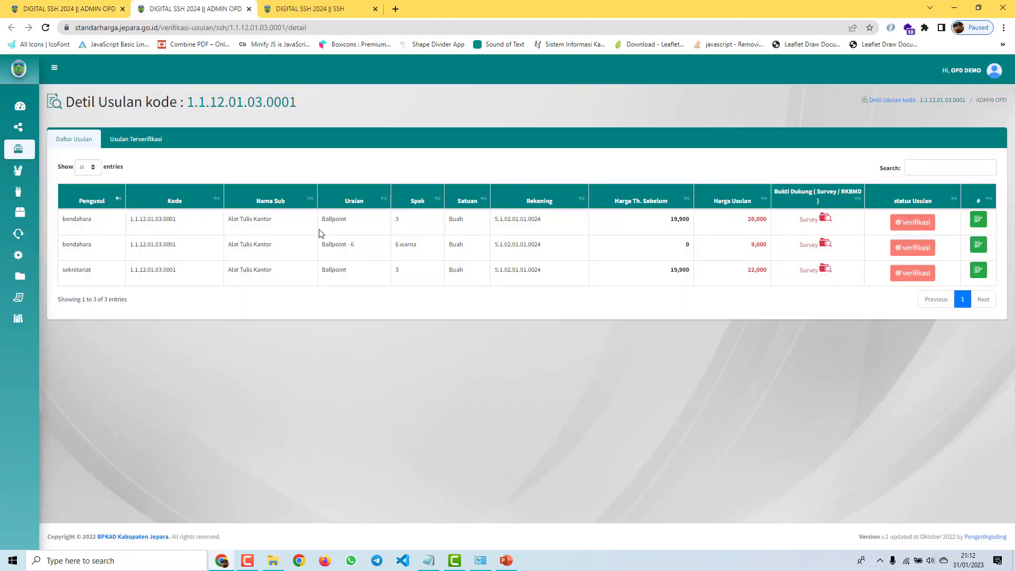
pyautogui.moveTo(17, 136)
pyautogui.click(146, 140)
pyautogui.click(80, 141)
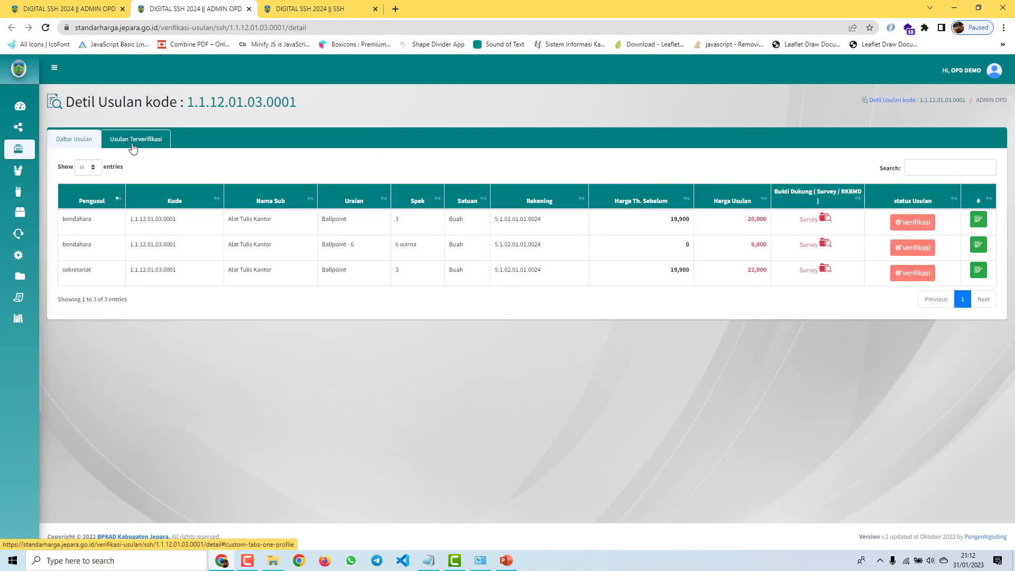
pyautogui.click(132, 141)
pyautogui.click(82, 148)
pyautogui.click(149, 144)
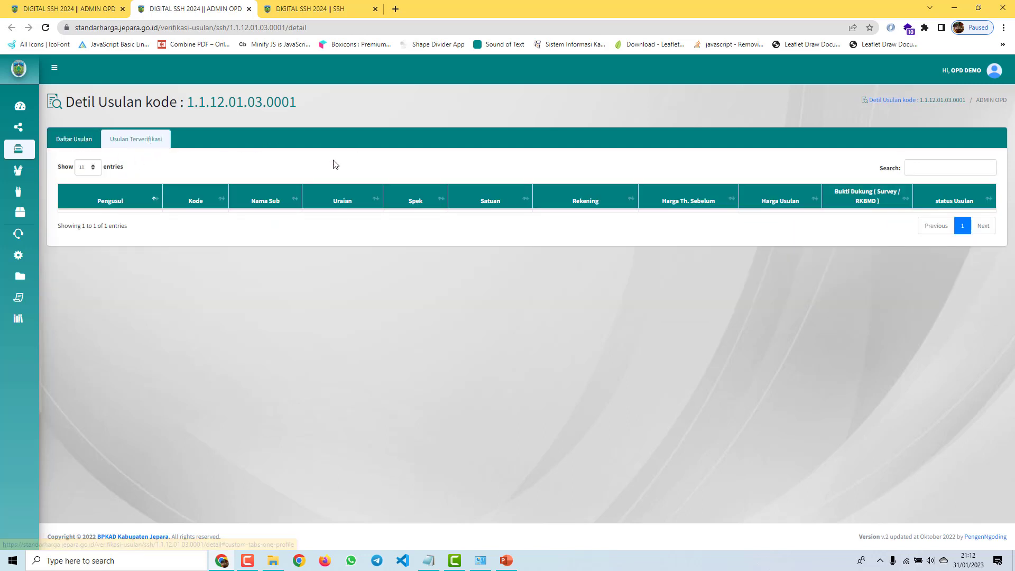
pyautogui.click(88, 152)
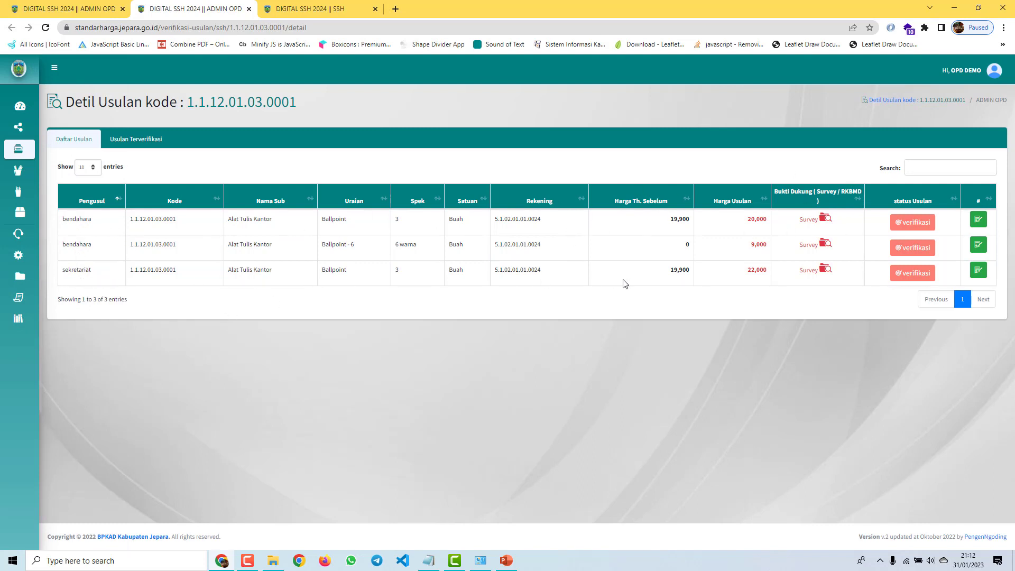
# Step: Sort proposals ascending by Uraian and highlight the 22,000 proposed price
pyautogui.click(418, 201)
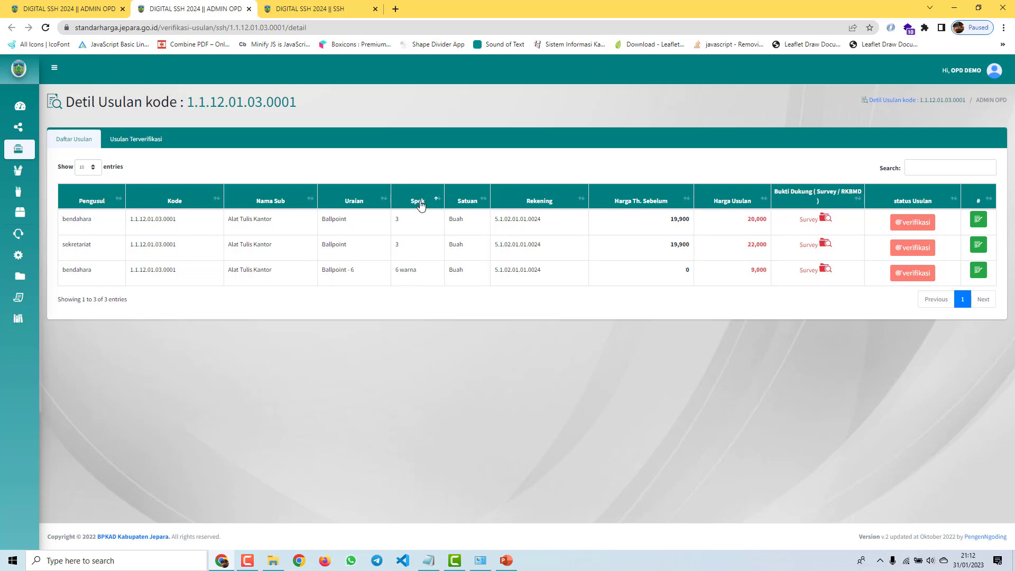
pyautogui.click(364, 206)
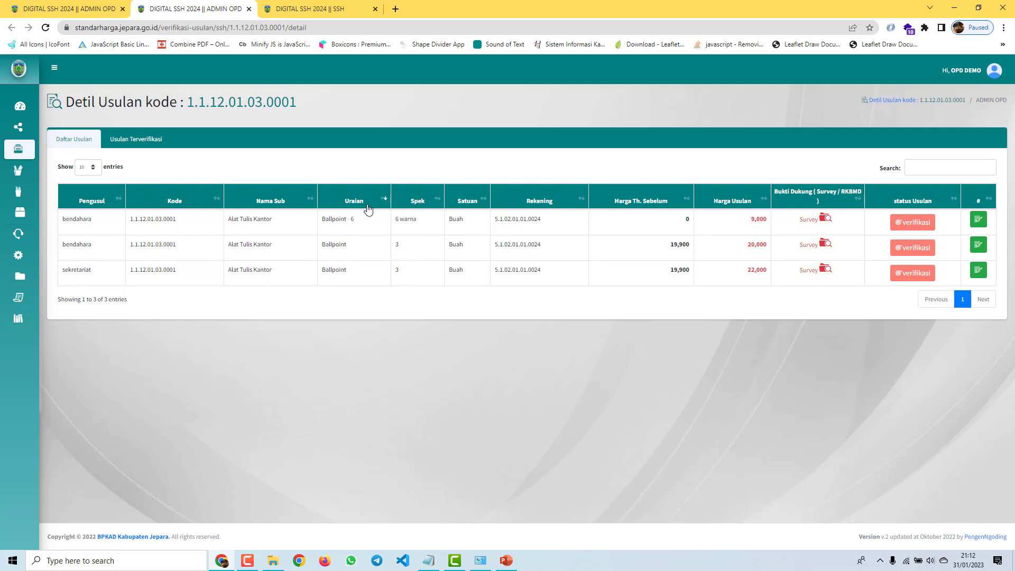
pyautogui.click(364, 209)
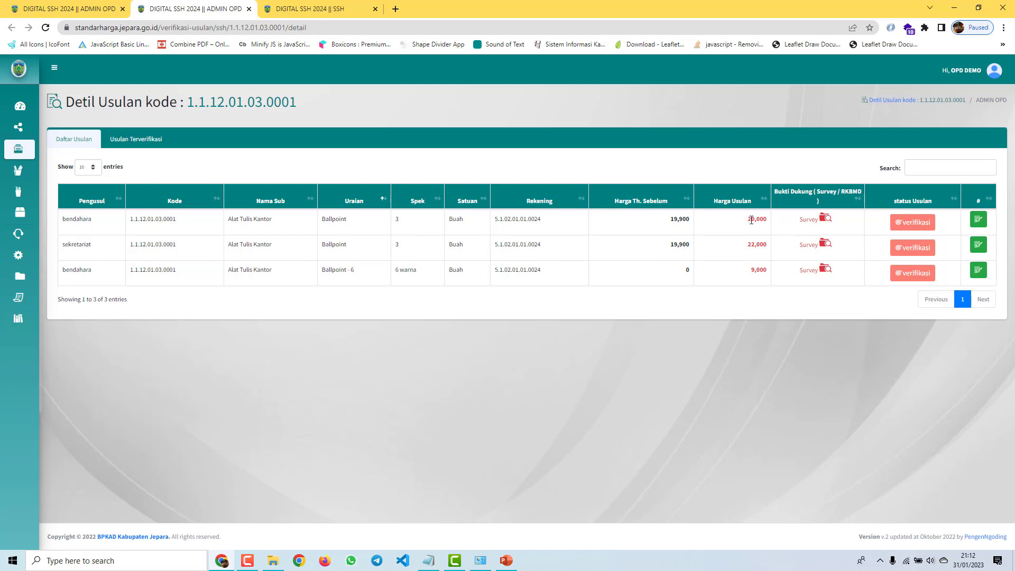
pyautogui.moveTo(743, 229); pyautogui.dragTo(774, 252)
# Step: Approve the sekretariat's 22,000 and Ballpoint - 6 proposals, reject the bendahara's 20,000, then open Daftar Usulan
pyautogui.click(913, 257)
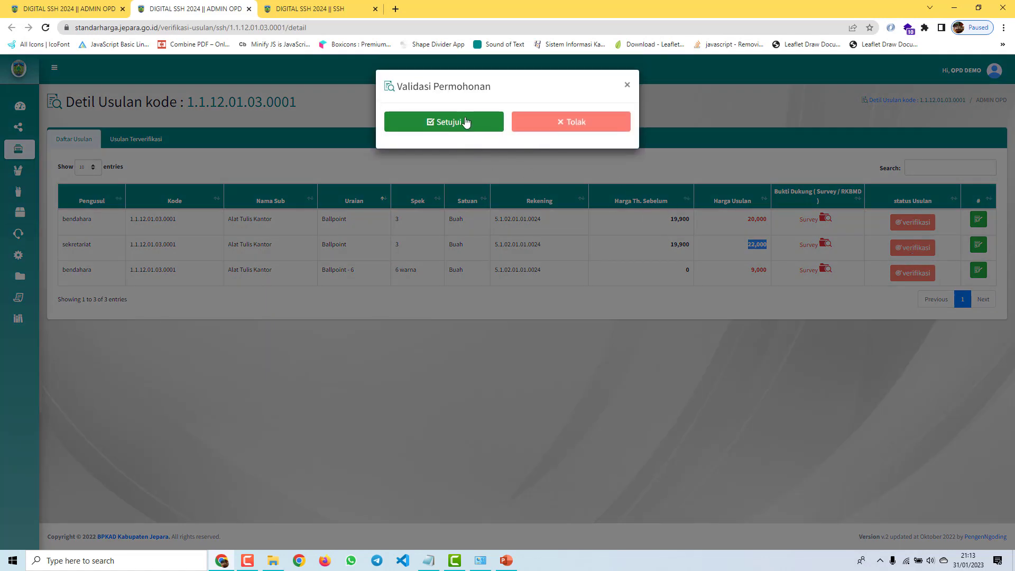
pyautogui.click(464, 123)
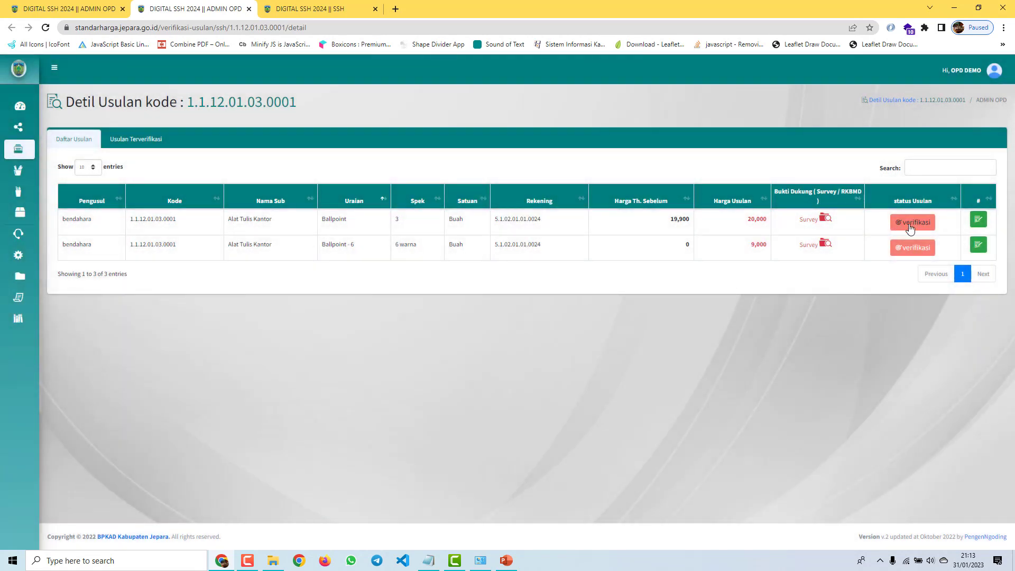
pyautogui.click(910, 228)
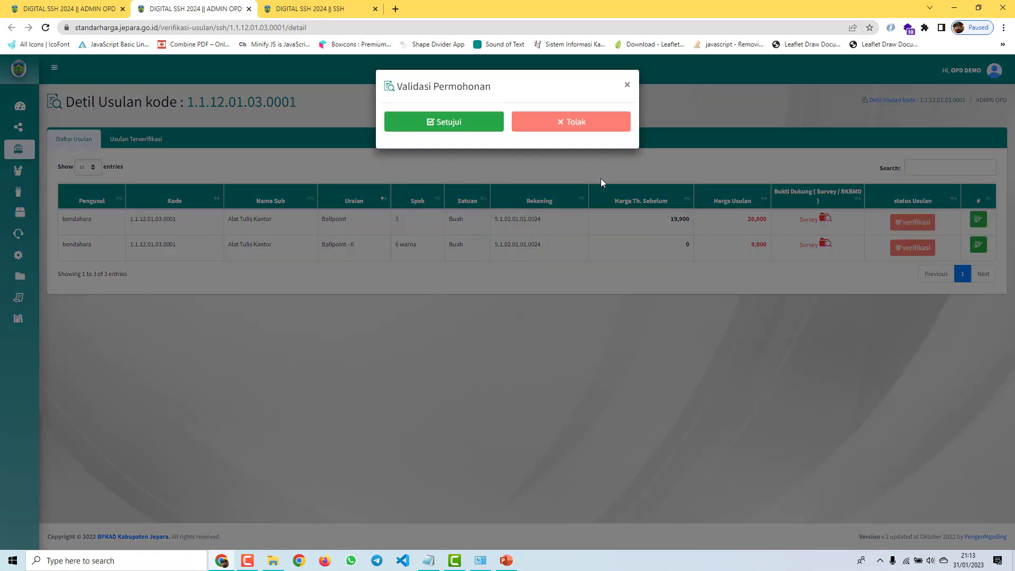
pyautogui.click(584, 122)
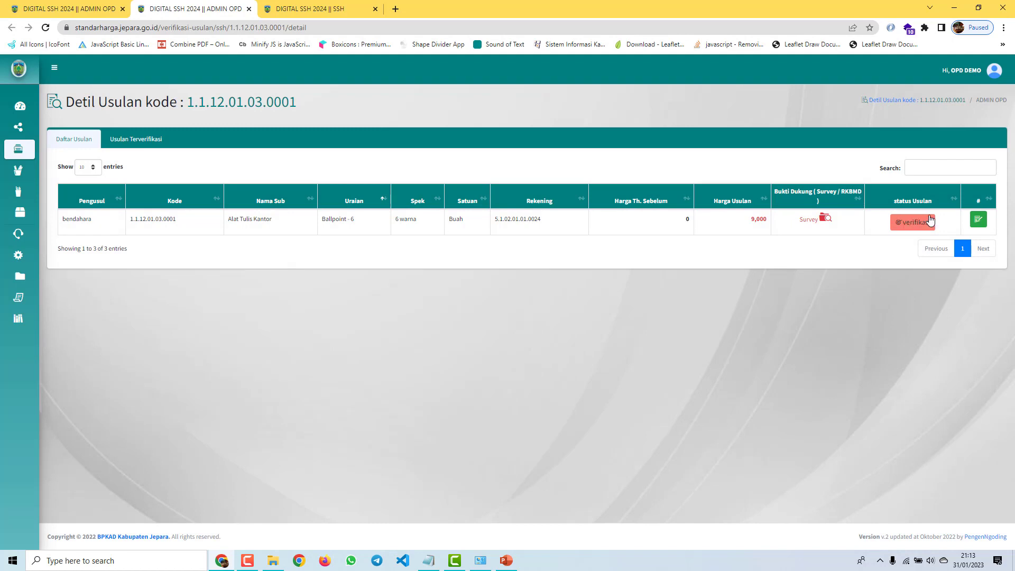
pyautogui.click(923, 223)
pyautogui.click(487, 132)
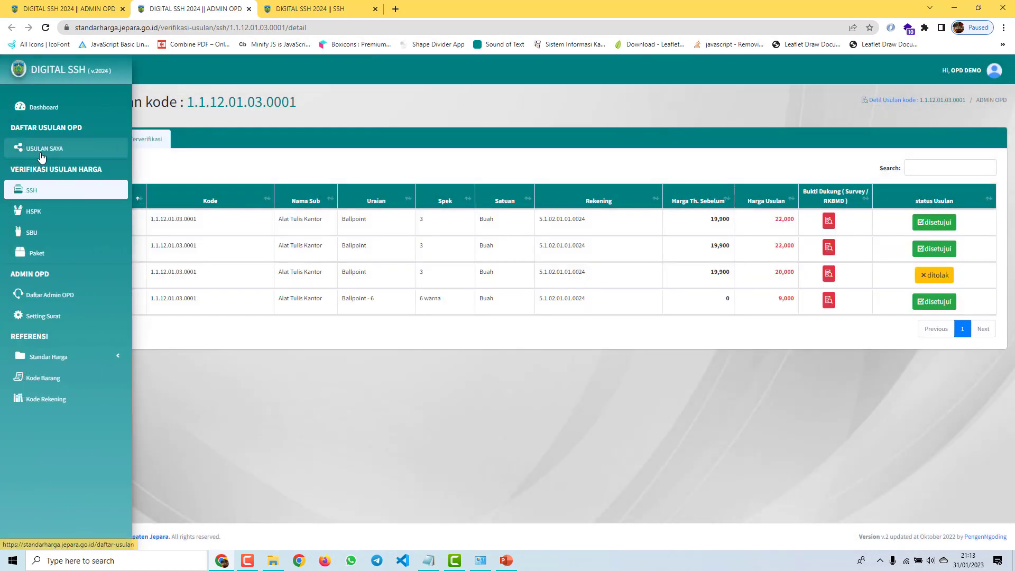
pyautogui.click(42, 153)
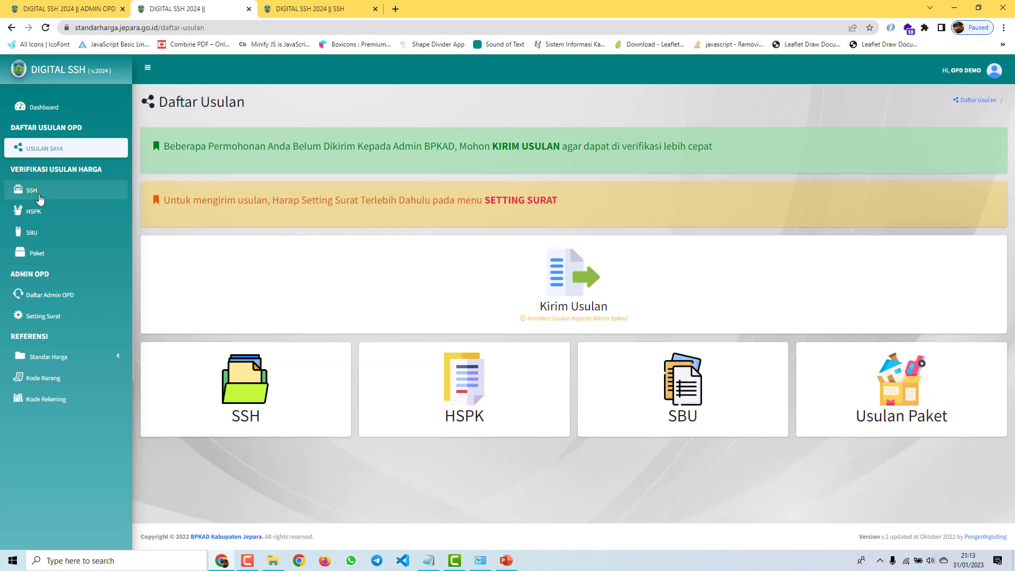
pyautogui.click(43, 197)
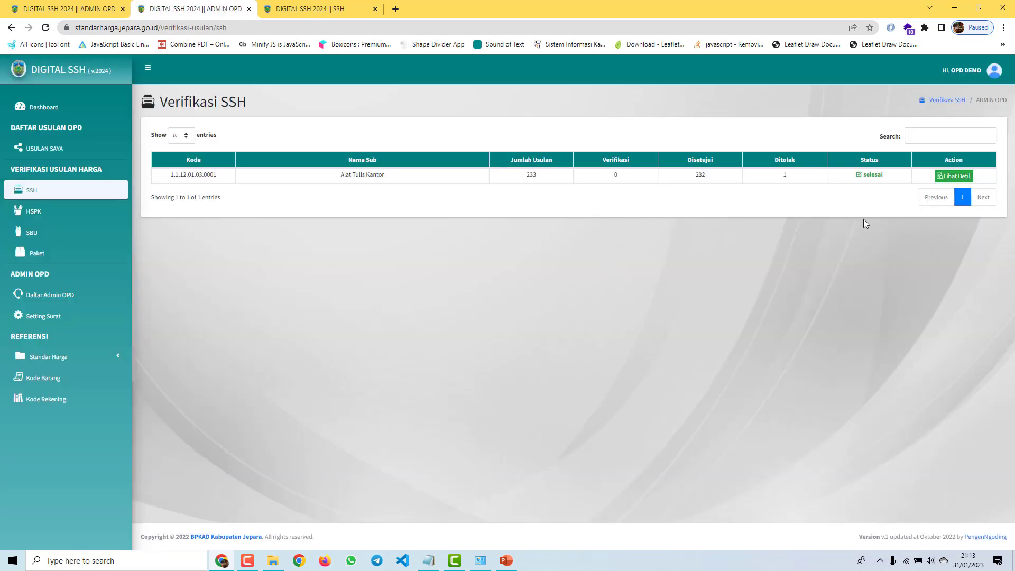
pyautogui.click(63, 150)
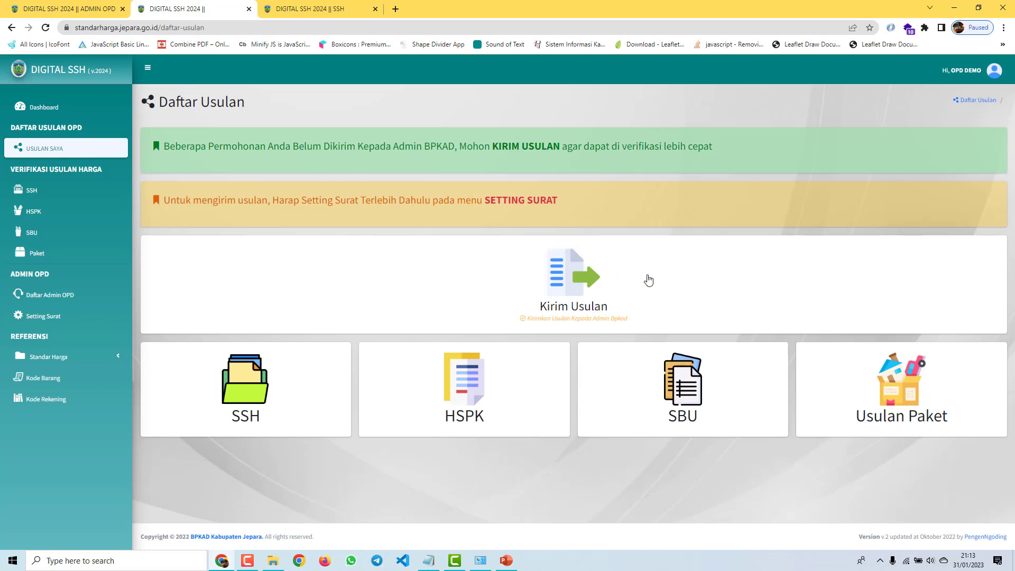
pyautogui.click(570, 284)
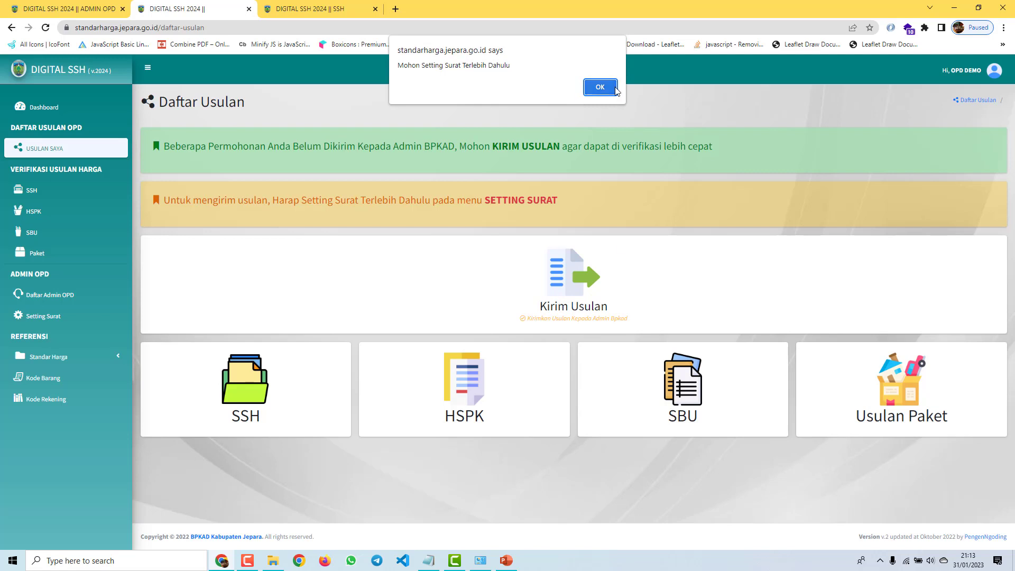
pyautogui.click(600, 88)
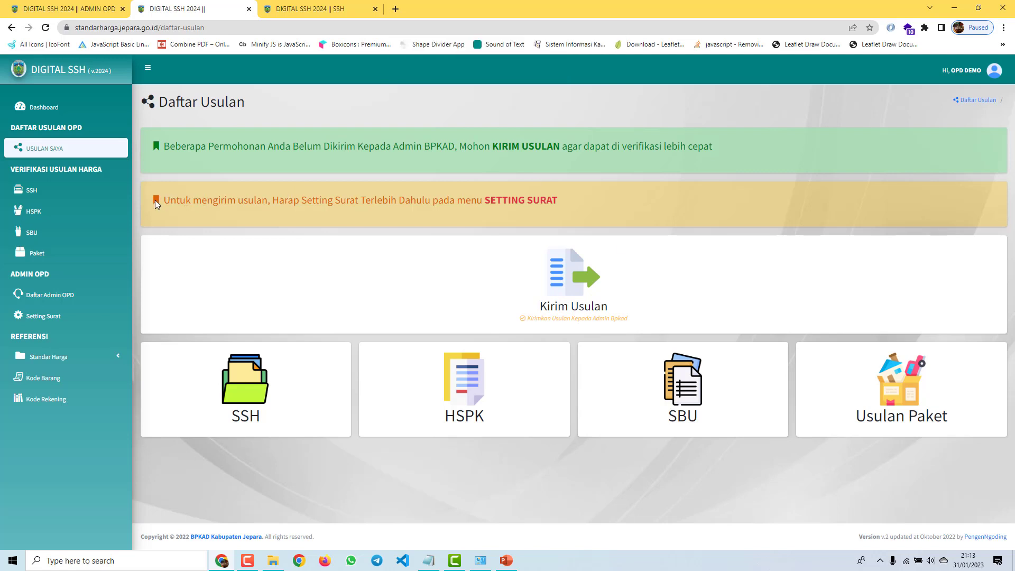
pyautogui.moveTo(156, 205); pyautogui.dragTo(577, 211)
pyautogui.click(607, 217)
pyautogui.moveTo(485, 201); pyautogui.dragTo(596, 202)
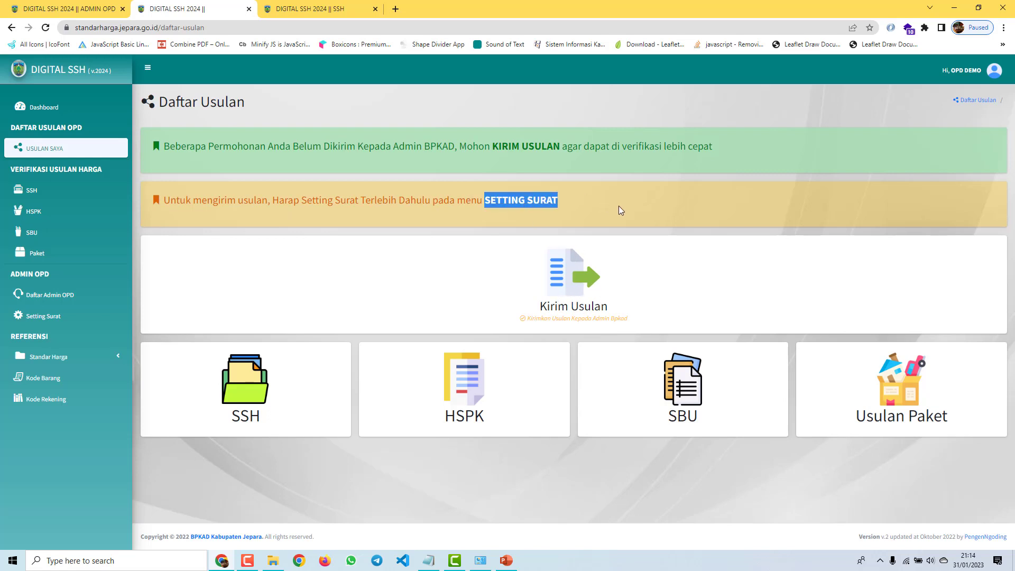
pyautogui.click(619, 211)
pyautogui.moveTo(174, 147); pyautogui.dragTo(724, 169)
pyautogui.click(677, 261)
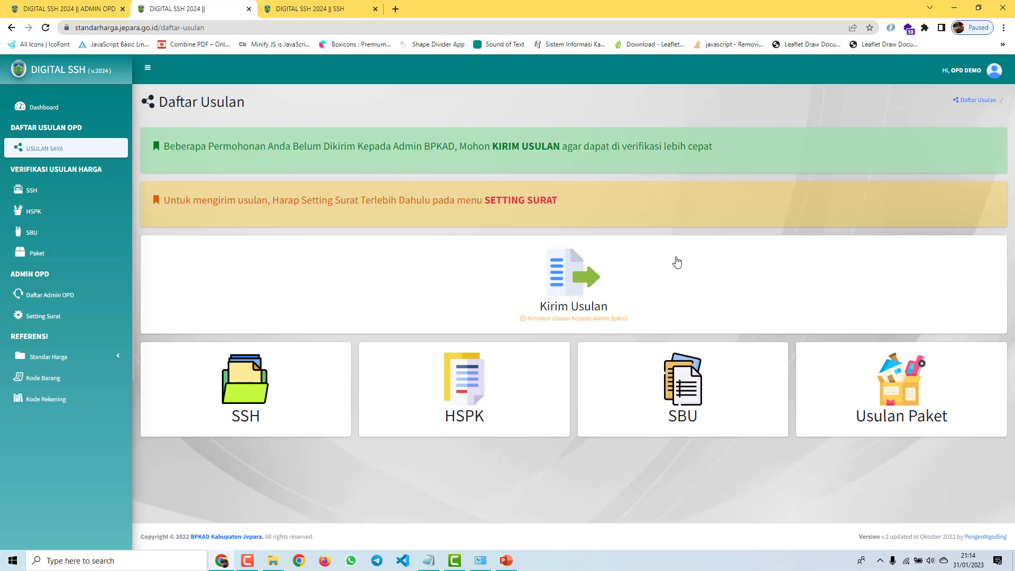
pyautogui.click(585, 89)
pyautogui.moveTo(484, 200); pyautogui.dragTo(558, 201)
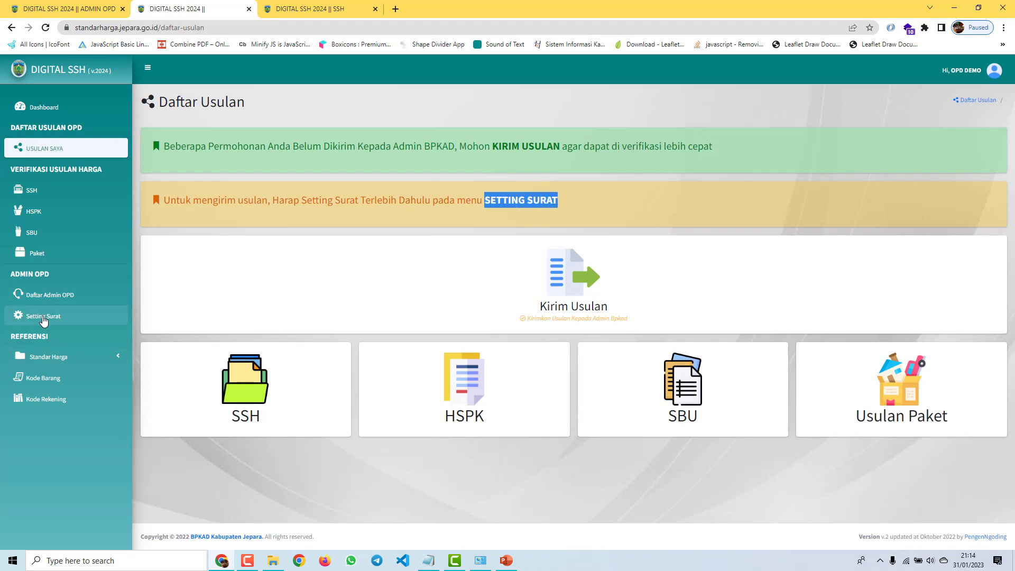
# Step: Fill the letterhead with agency name OPD CONTOH, its address, phone number and e-mail
pyautogui.click(42, 316)
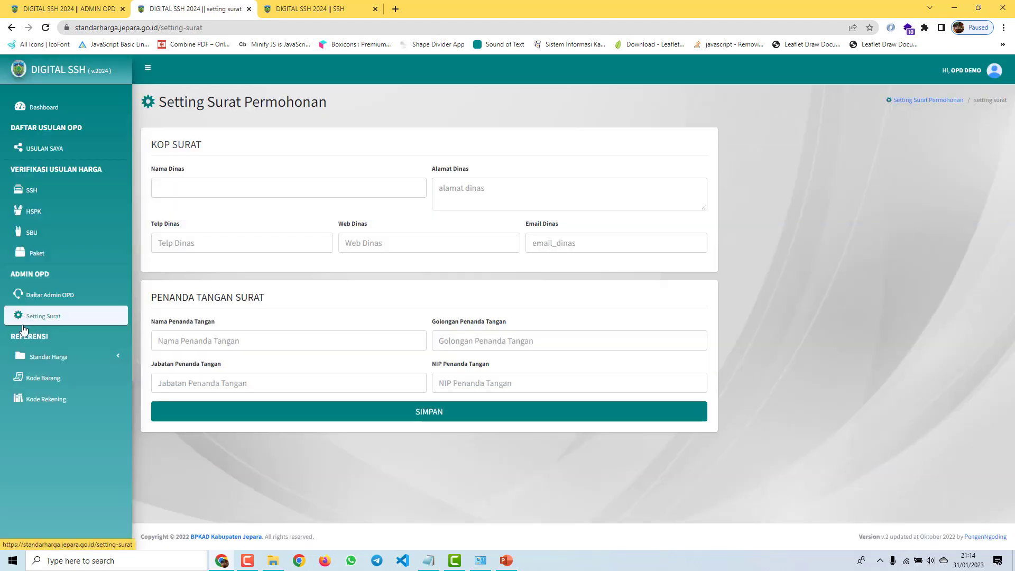
pyautogui.click(219, 190)
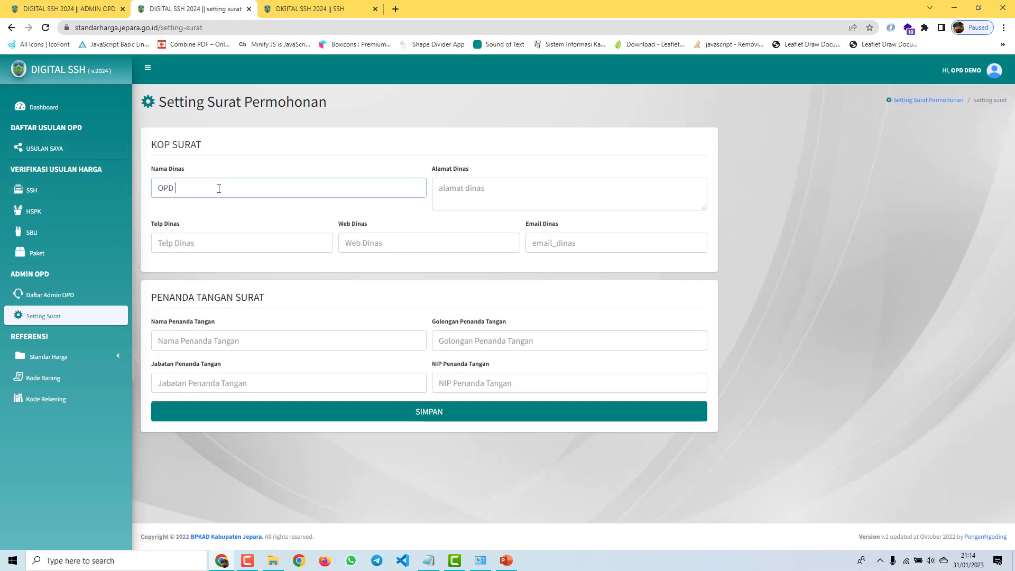
pyautogui.write('OPD CONTOH')
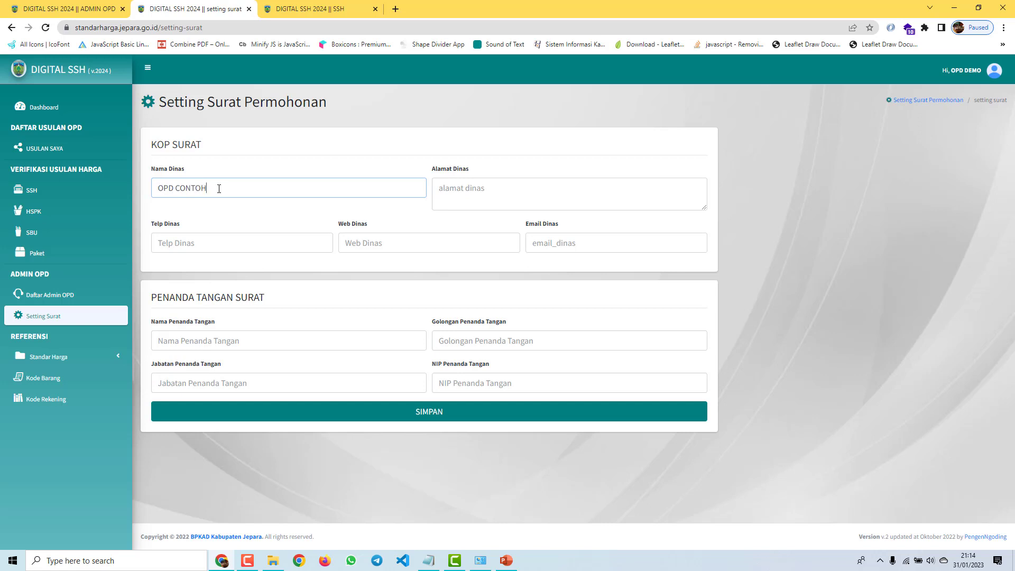
pyautogui.press('Tab')
pyautogui.write('JE')
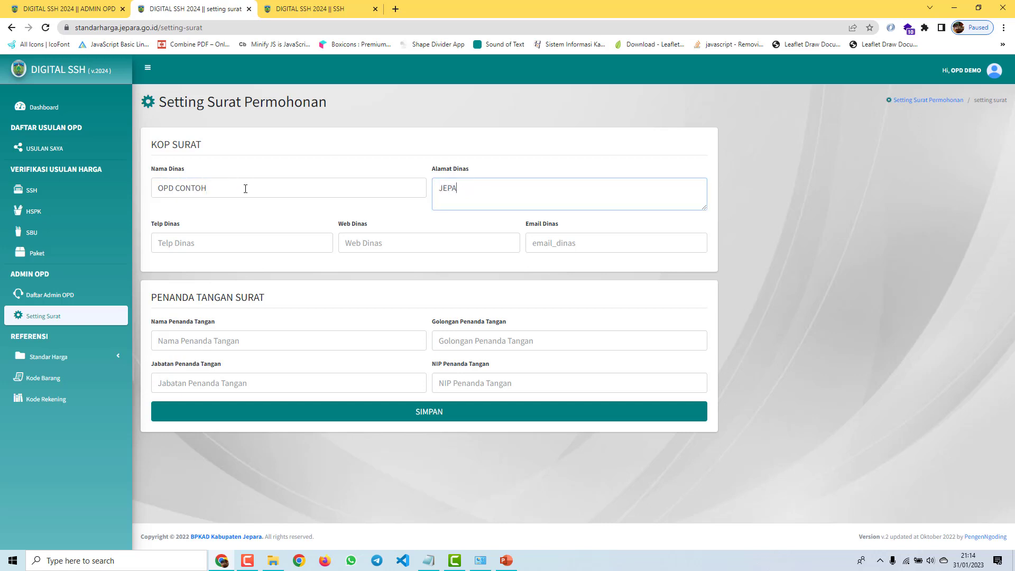
pyautogui.click(236, 238)
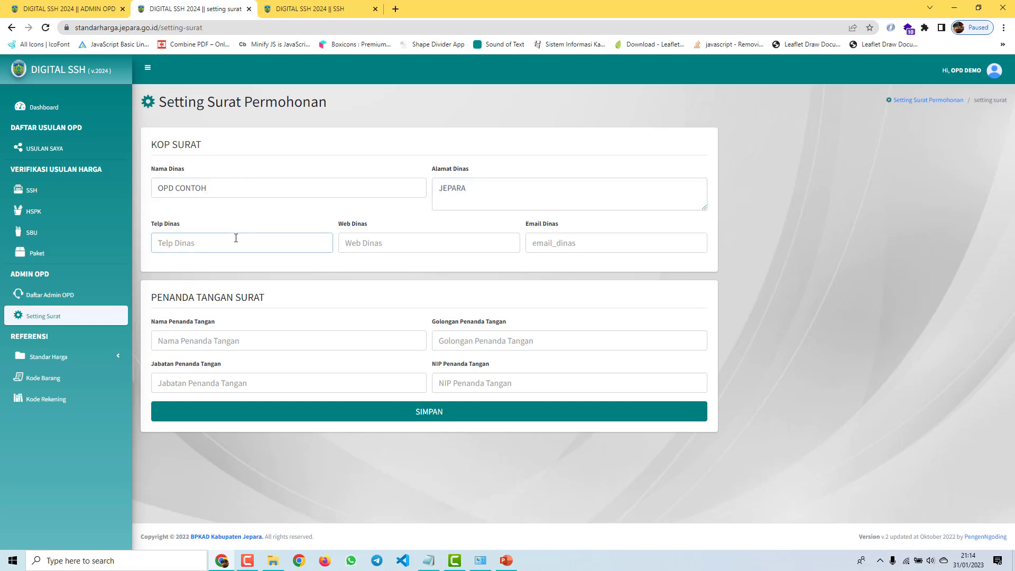
pyautogui.write('0822222web.jepara.go.id')
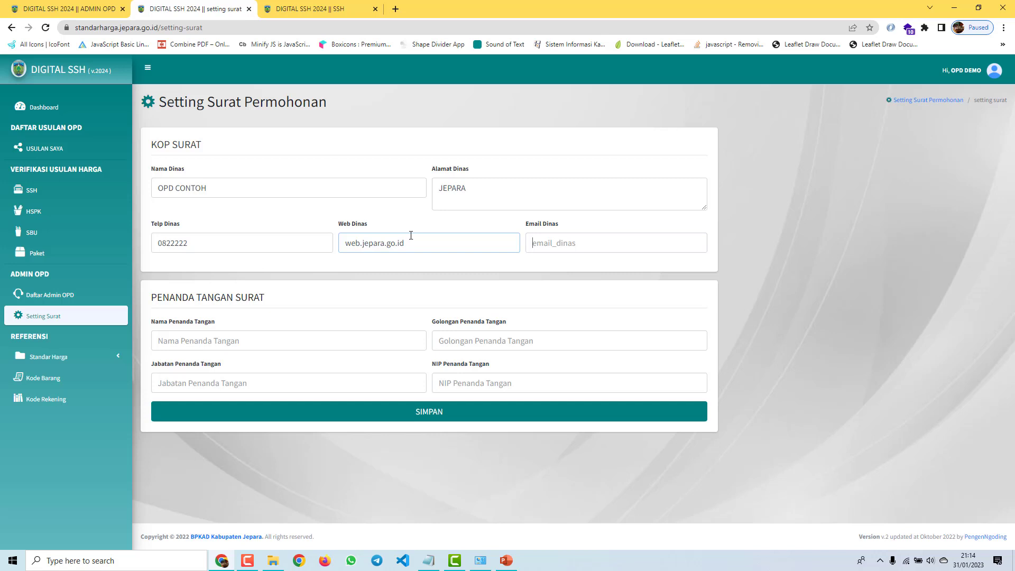
pyautogui.press('Tab')
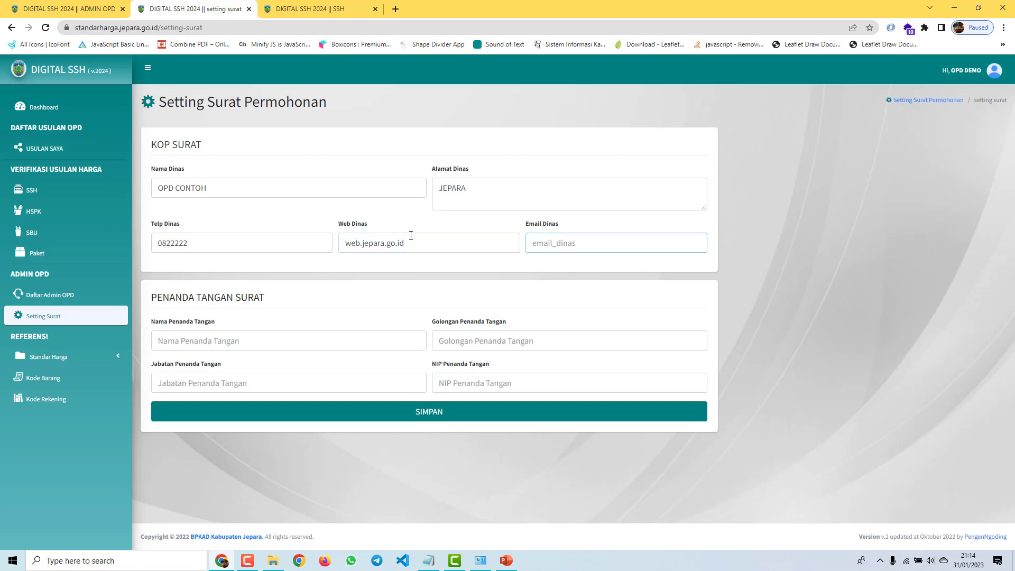
pyautogui.write('email@email.com')
# Step: Enter the signatory's name, rank PEMBINA, position KEPALA DINAS and NIP, and save the settings
pyautogui.click(200, 342)
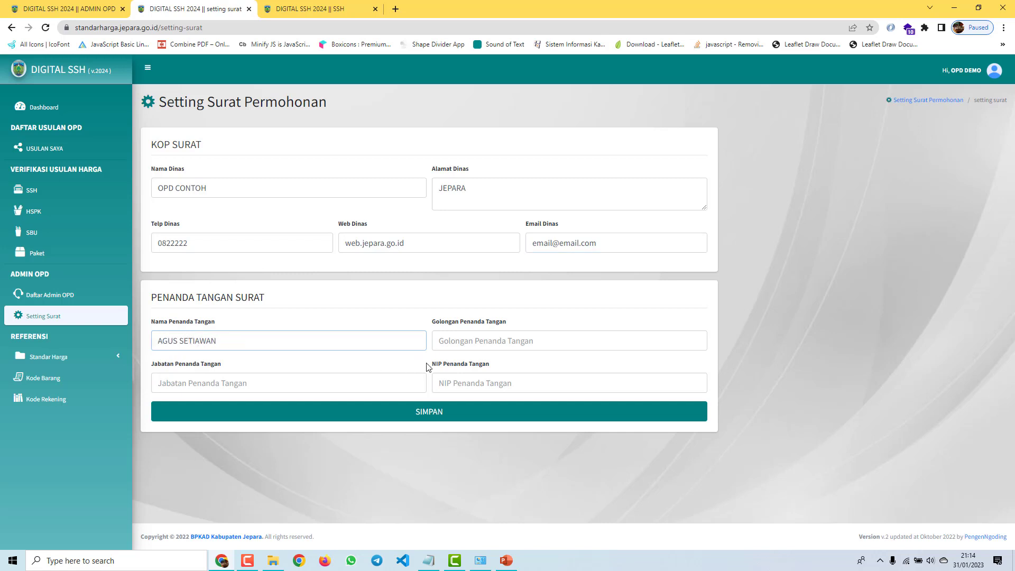
pyautogui.click(475, 345)
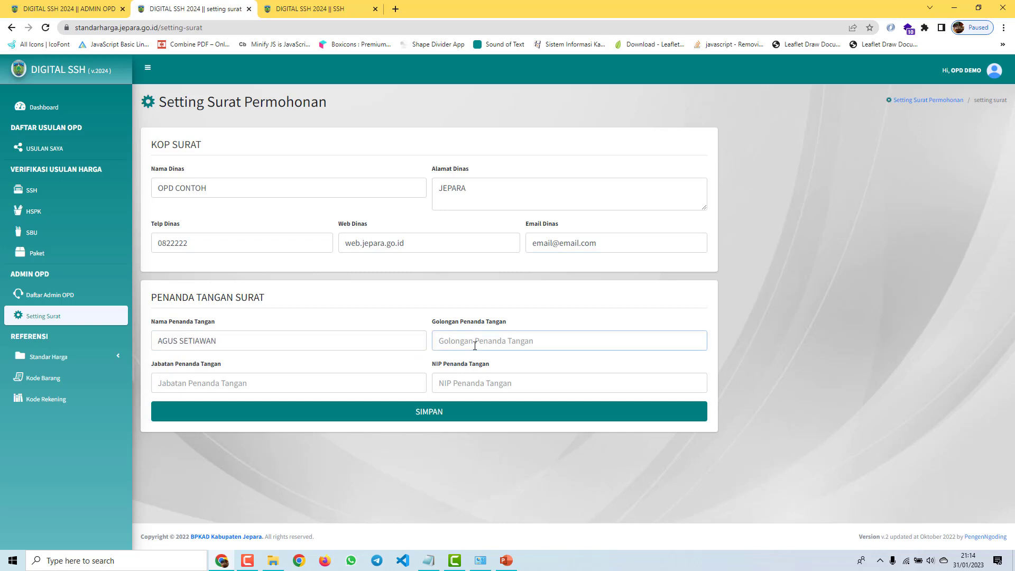
pyautogui.write('PEMBINA')
pyautogui.click(346, 381)
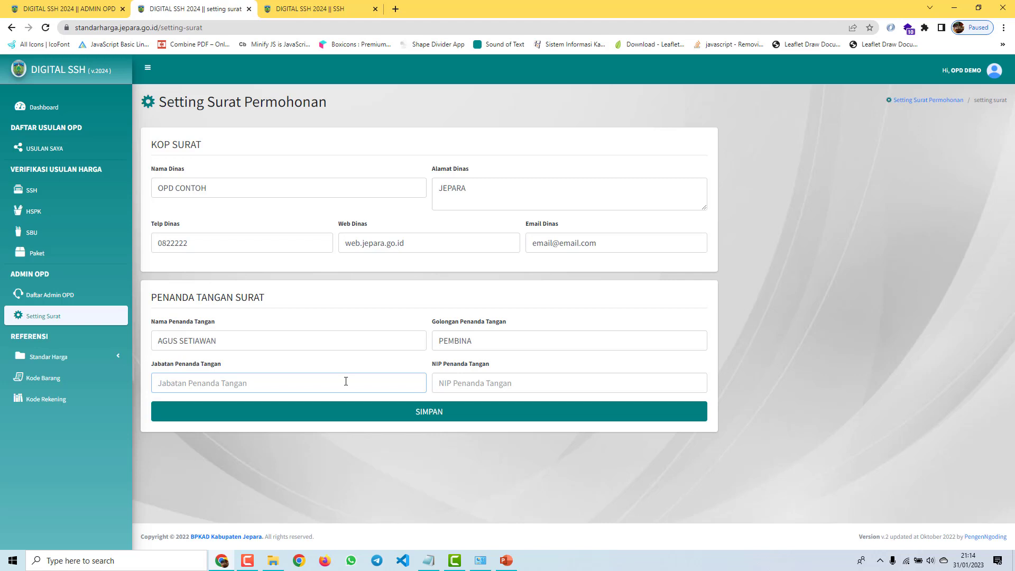
pyautogui.write('KEPALA DINAS')
pyautogui.click(512, 411)
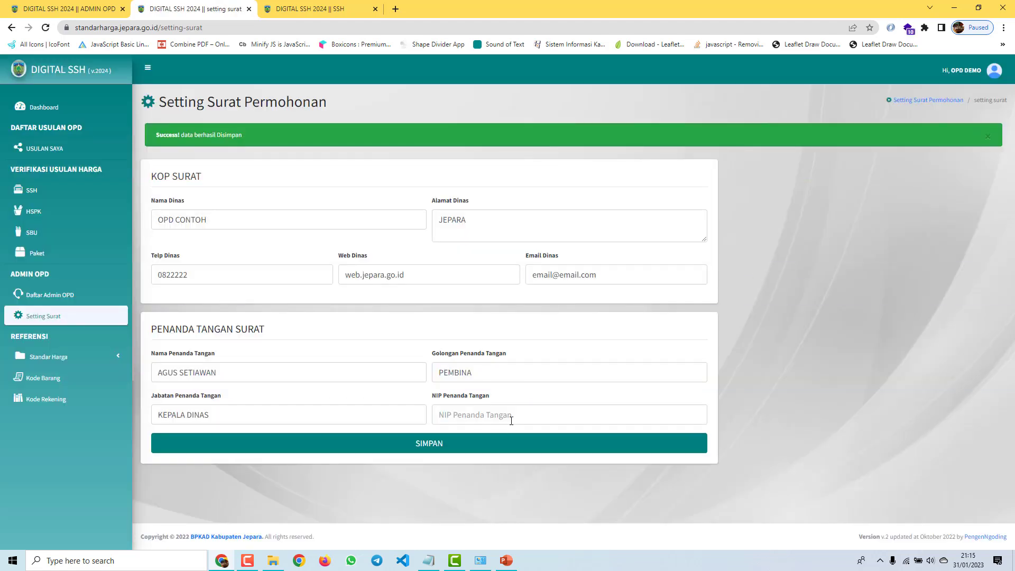
pyautogui.click(511, 421)
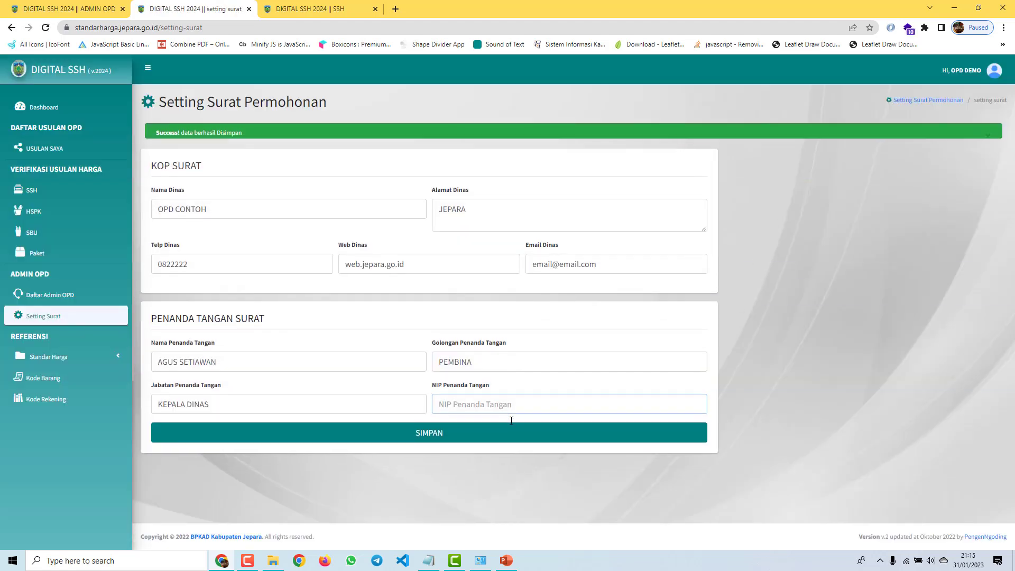
pyautogui.write('1929999')
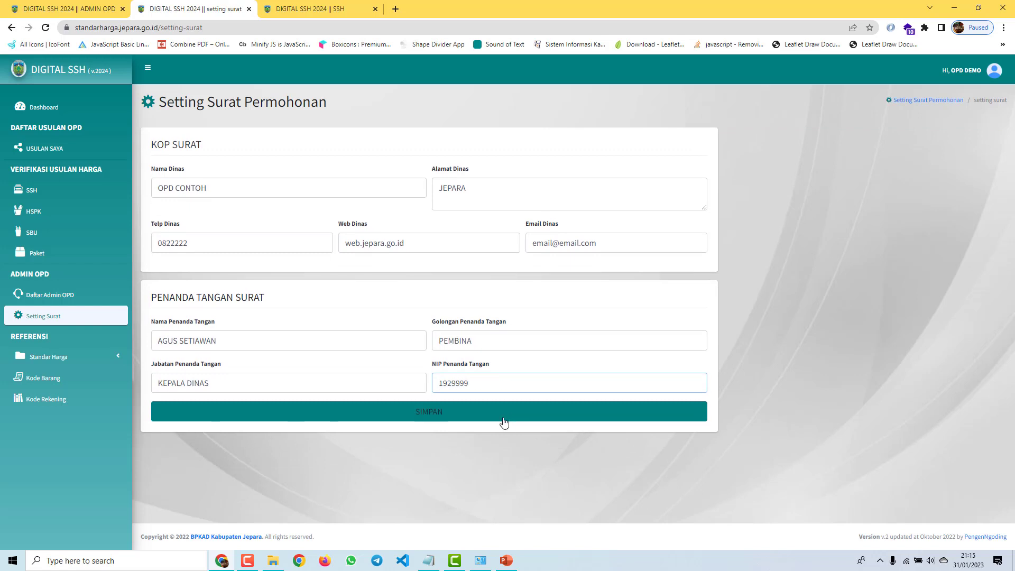
pyautogui.click(504, 420)
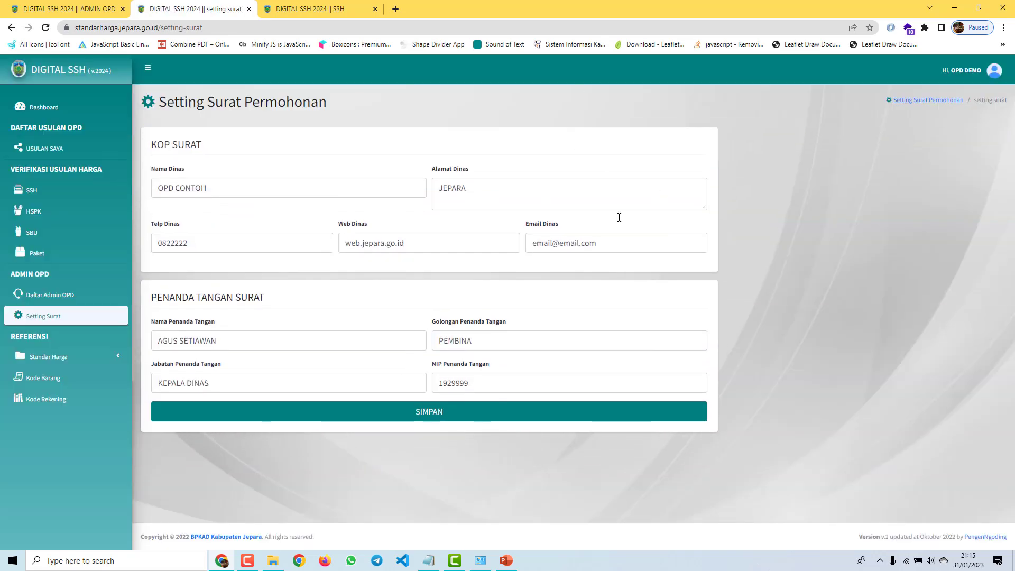
pyautogui.click(55, 156)
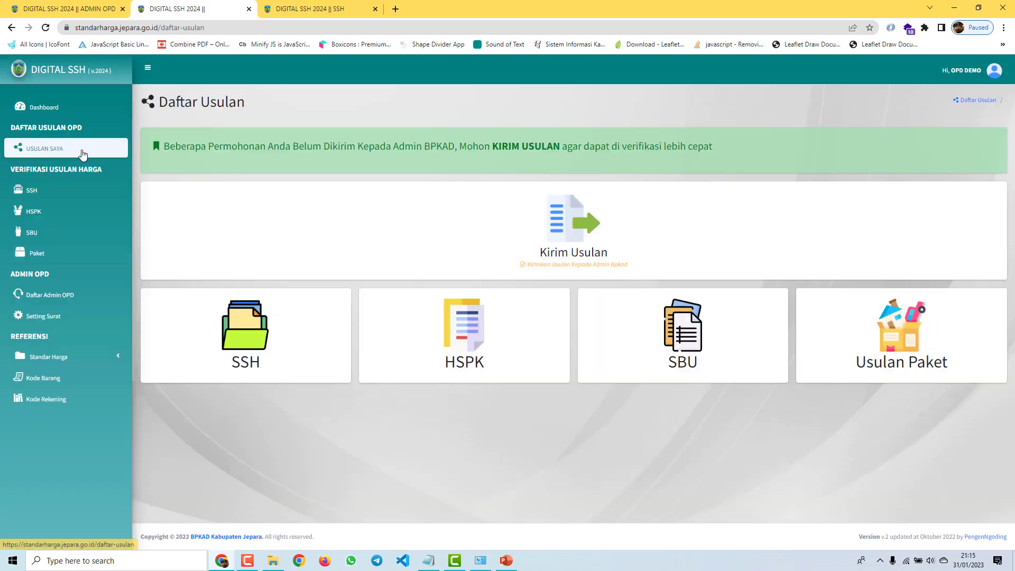
# Step: Read the unsent-proposals notice and the SSH proposal list, then open the Kirim Usulan form
pyautogui.moveTo(165, 146); pyautogui.dragTo(399, 164)
pyautogui.moveTo(496, 149); pyautogui.dragTo(731, 147)
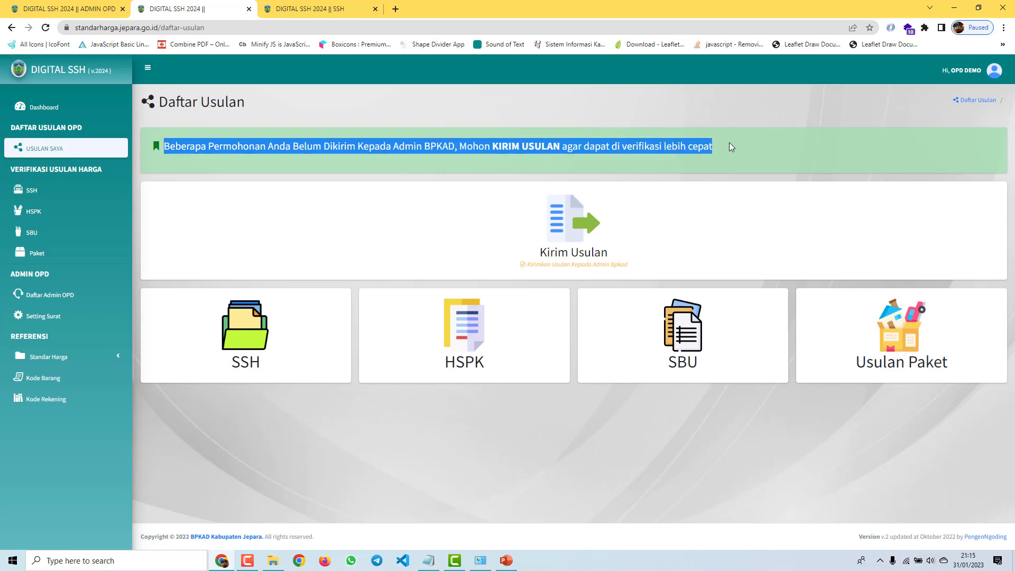
pyautogui.click(757, 151)
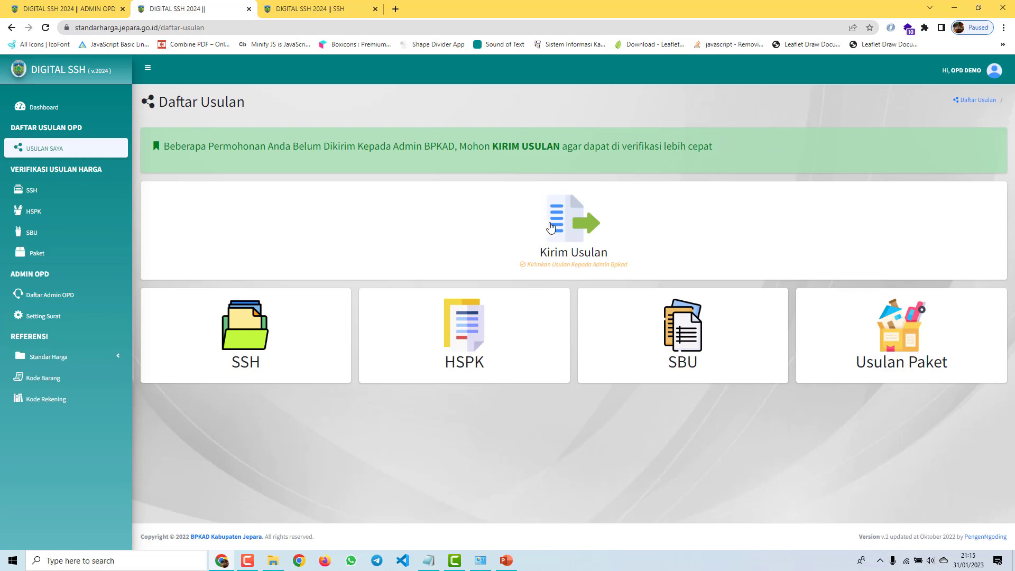
pyautogui.click(290, 308)
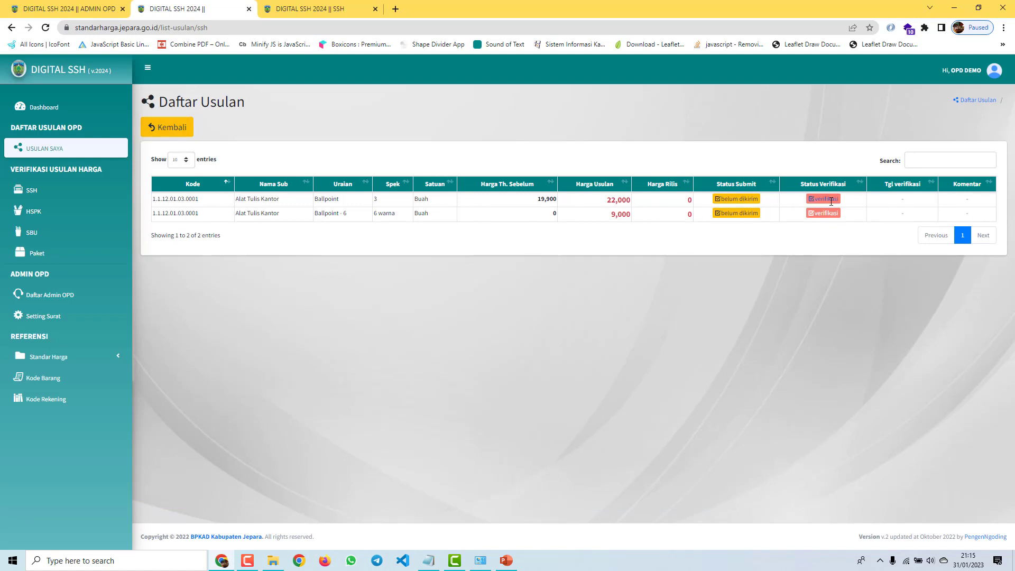
pyautogui.click(166, 128)
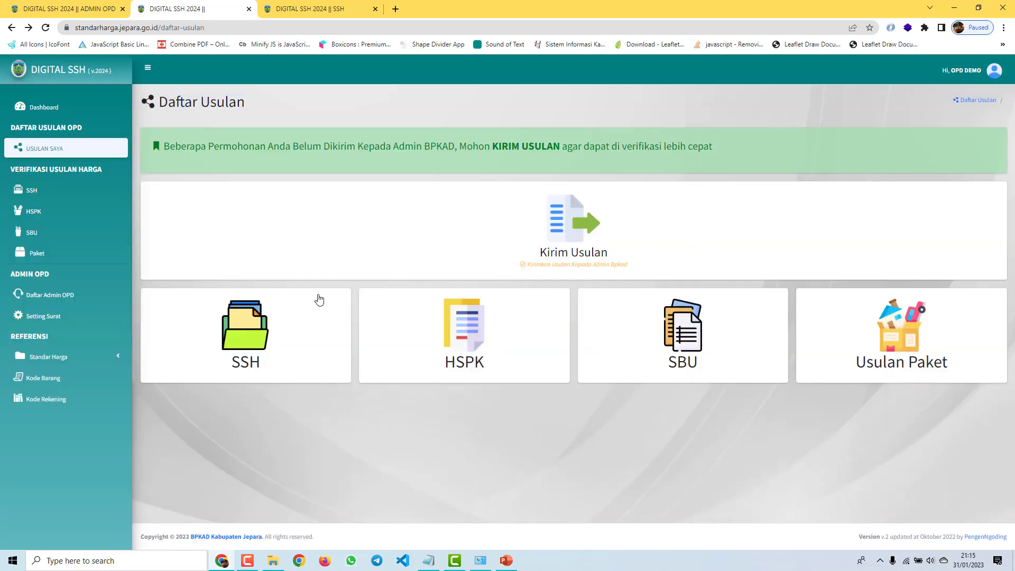
pyautogui.click(582, 230)
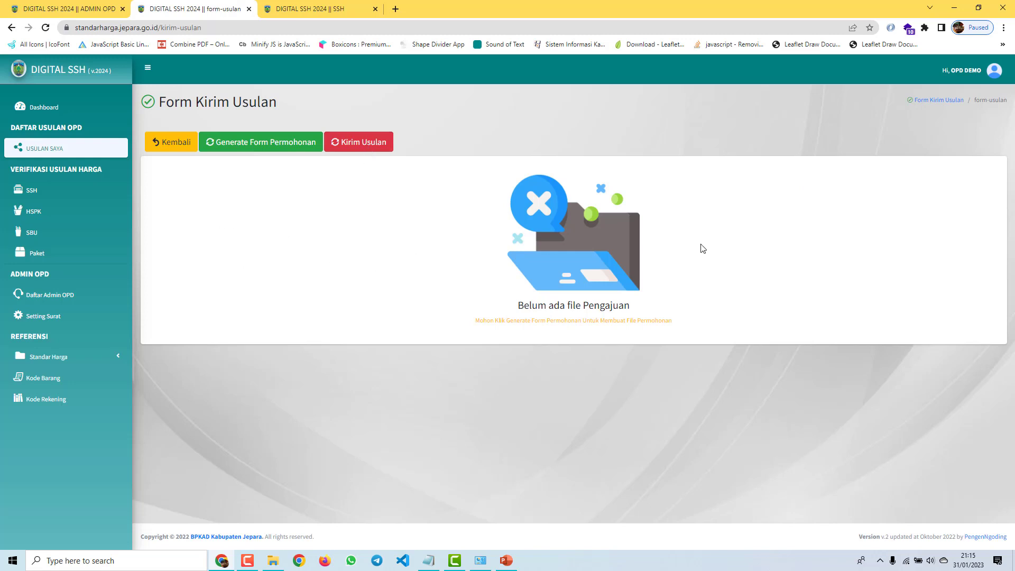
# Step: Generate the proposal letter PDF with number 99999
pyautogui.click(247, 145)
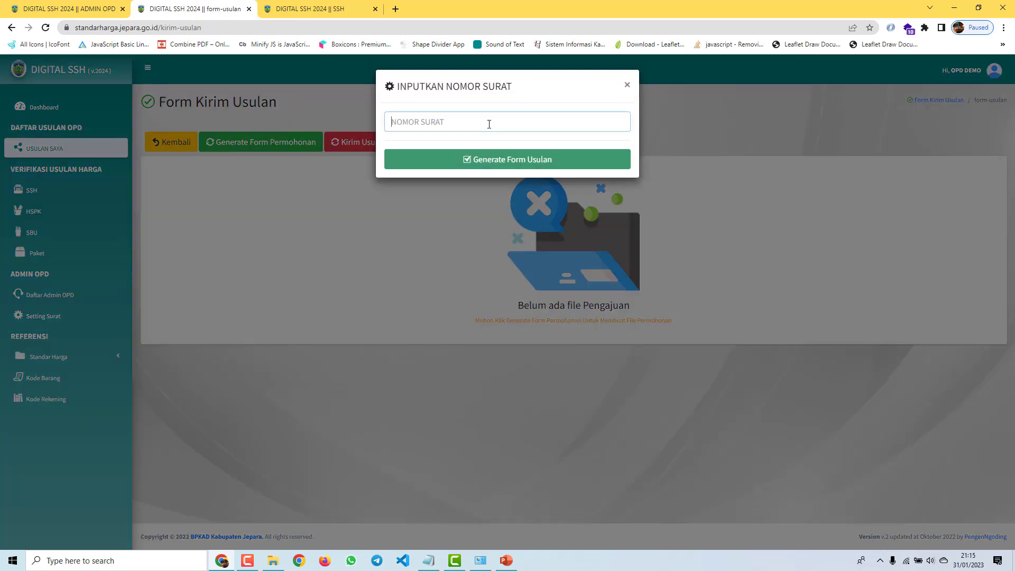
pyautogui.write('99999')
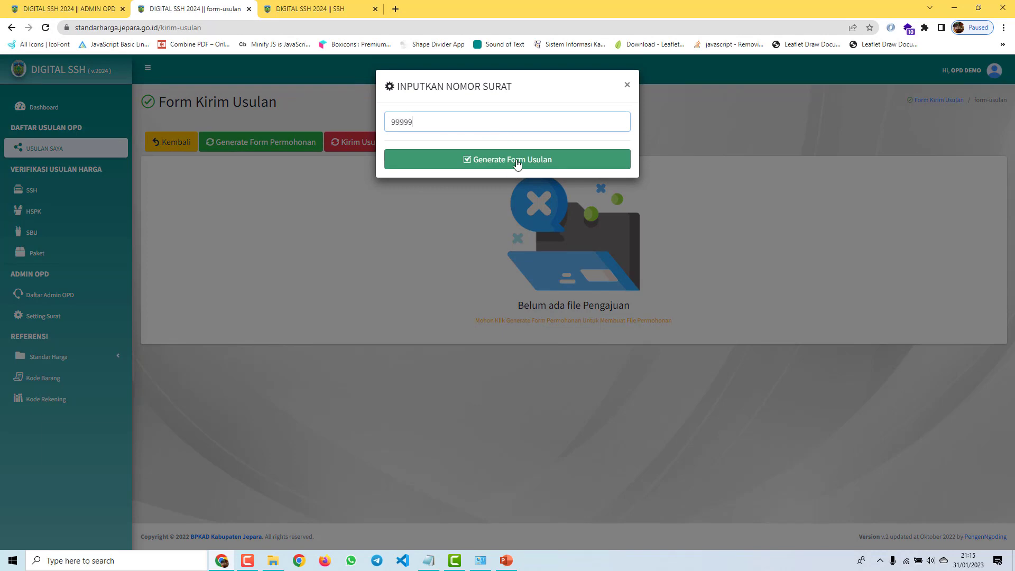
pyautogui.click(517, 162)
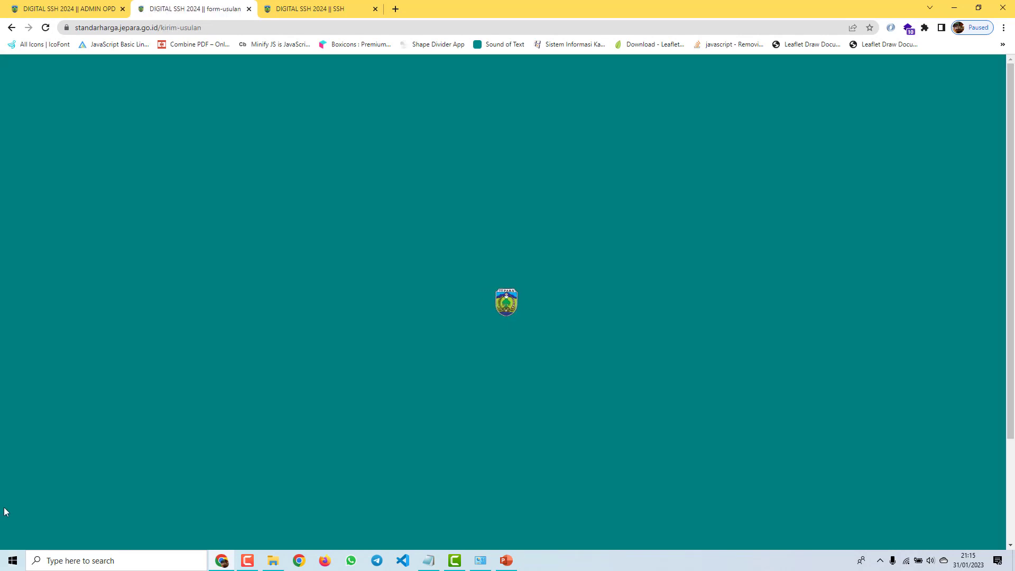
pyautogui.scroll(-5, 684, 453)
pyautogui.scroll(4, 600, 328)
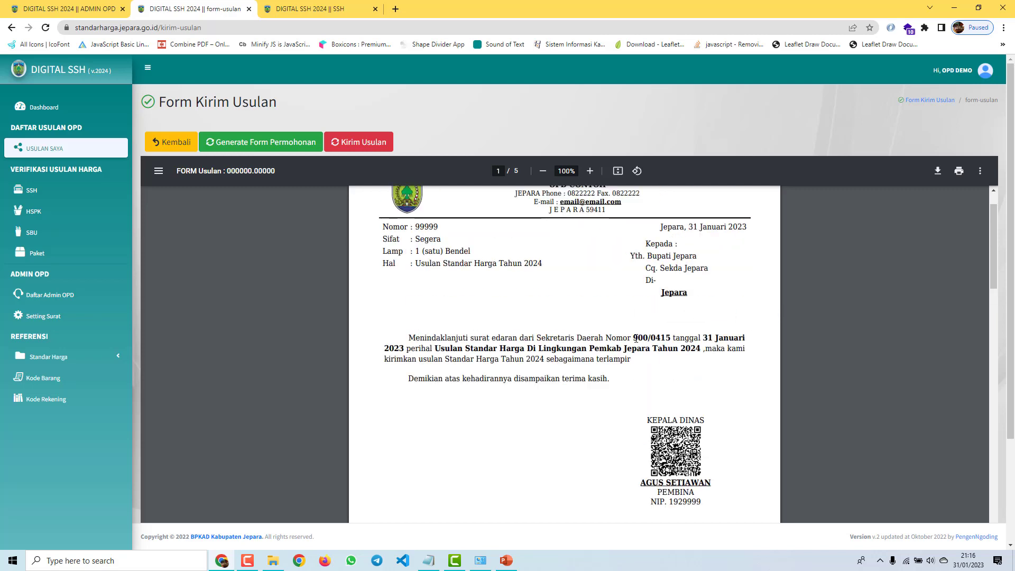
# Step: Check the PDF's reference 900/0415, date 31 Januari 2023 and KEPALA DINAS signature lines
pyautogui.moveTo(634, 338); pyautogui.dragTo(671, 339)
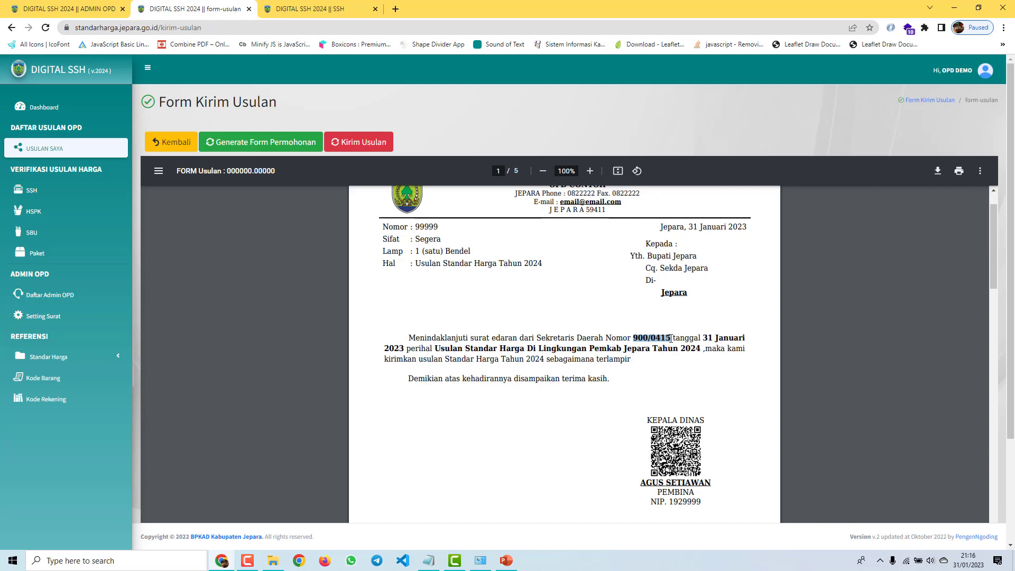
pyautogui.click(705, 338)
pyautogui.moveTo(719, 338); pyautogui.dragTo(692, 349)
pyautogui.click(439, 348)
pyautogui.scroll(-2, 712, 388)
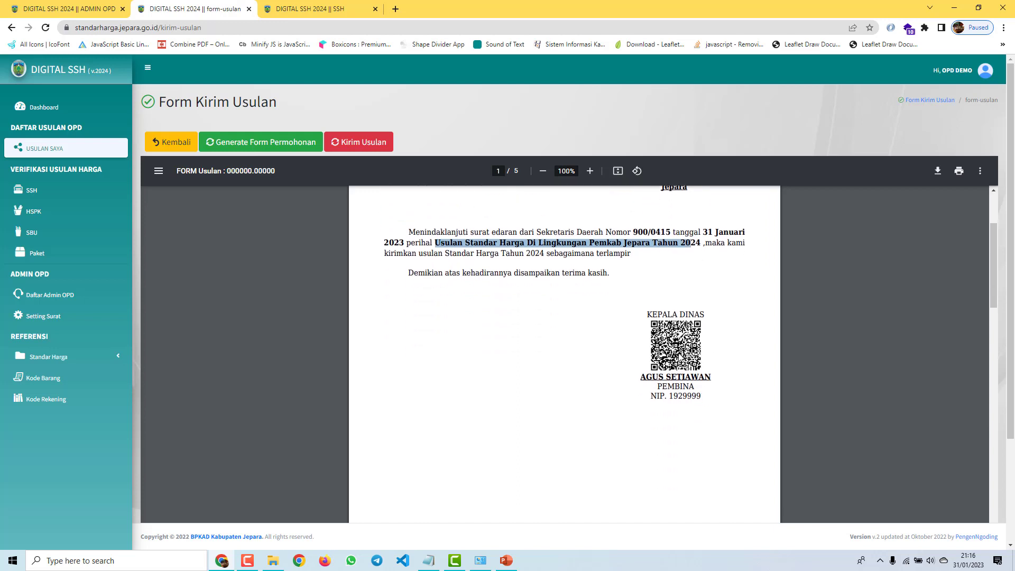
pyautogui.tripleClick(672, 374)
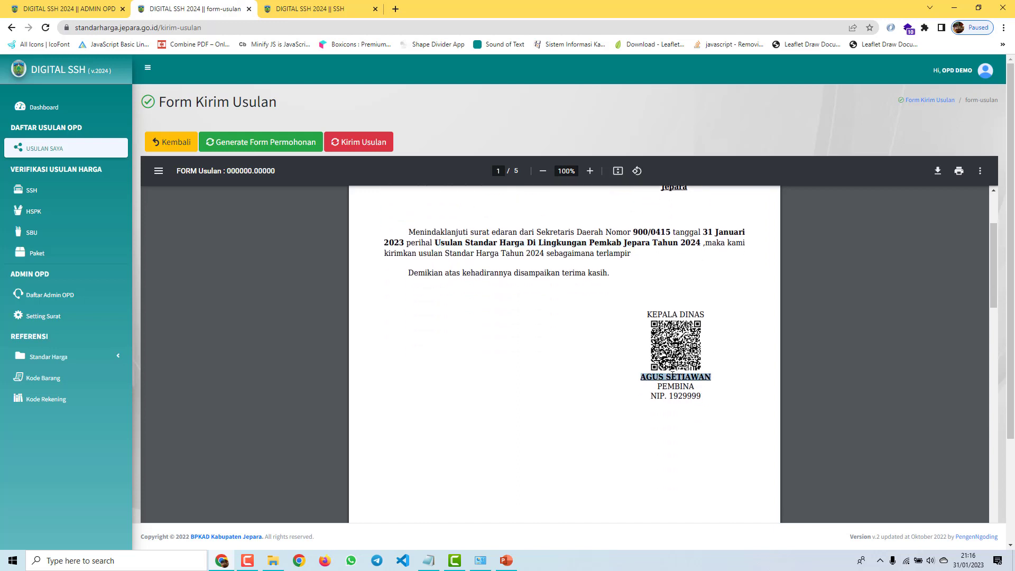
pyautogui.tripleClick(678, 312)
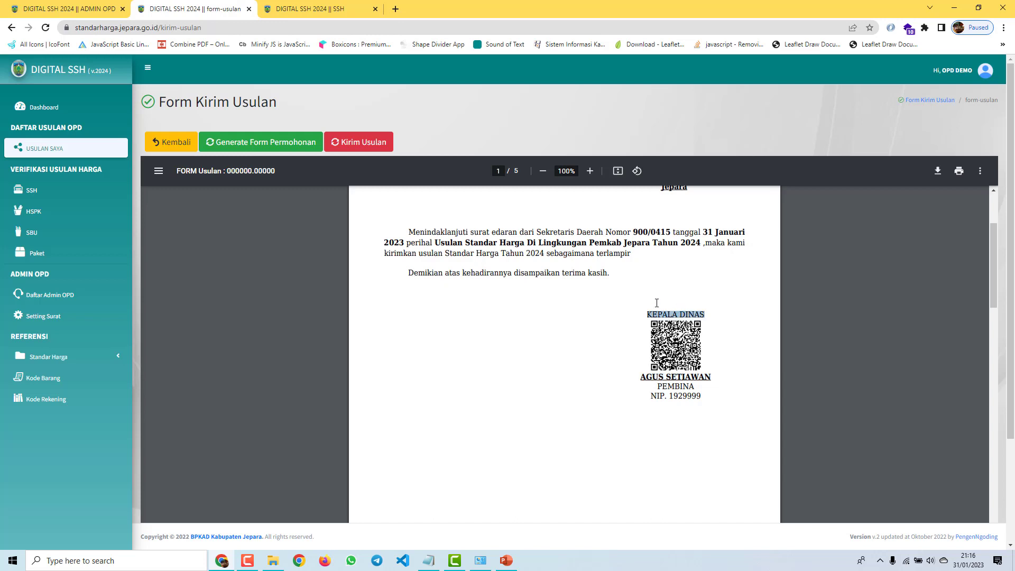
# Step: Append 'OPD CONTOH' to the Jabatan Penanda Tangan field and save the letter settings
pyautogui.click(50, 318)
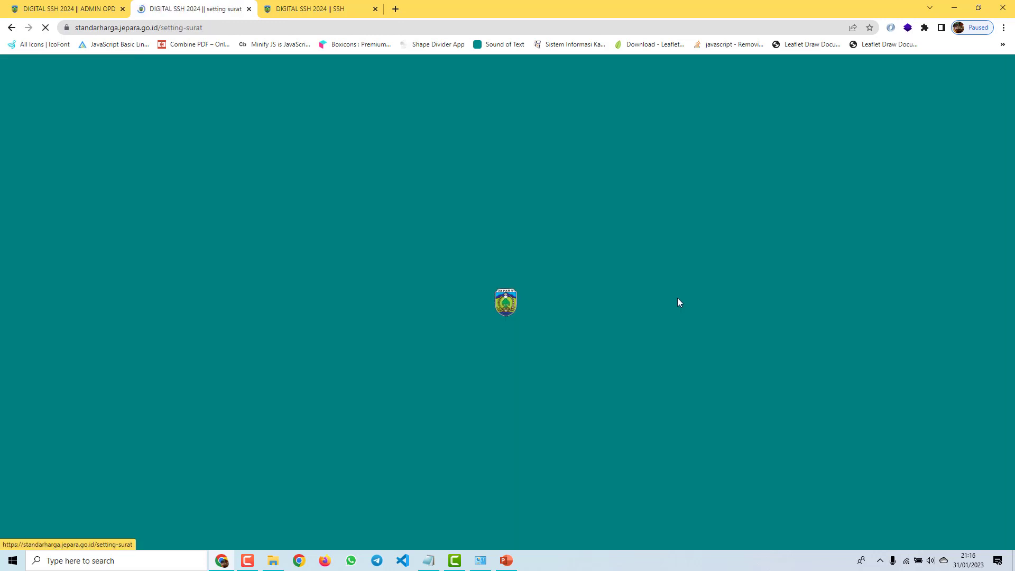
pyautogui.click(302, 376)
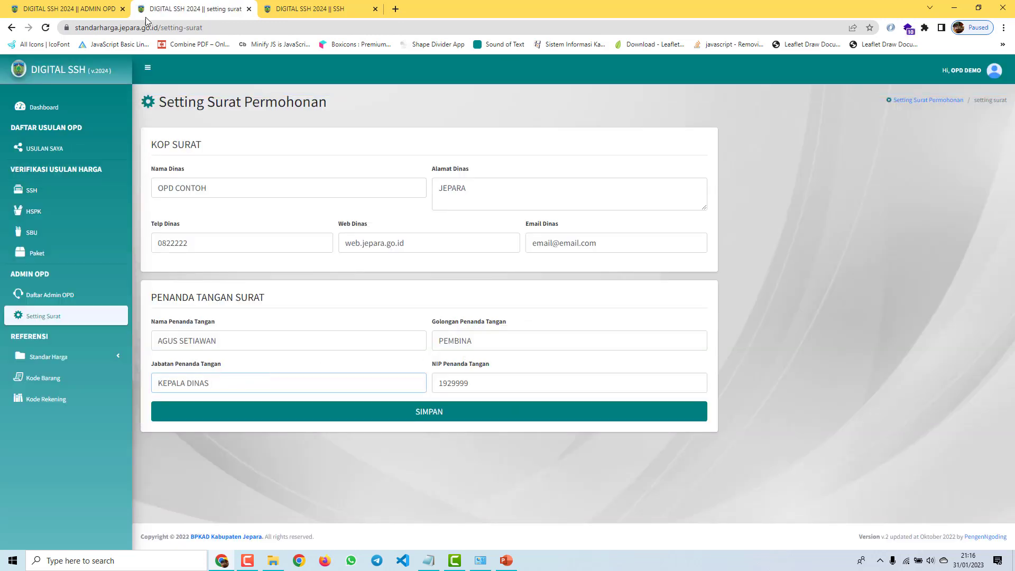
pyautogui.moveTo(248, 192); pyautogui.dragTo(61, 169)
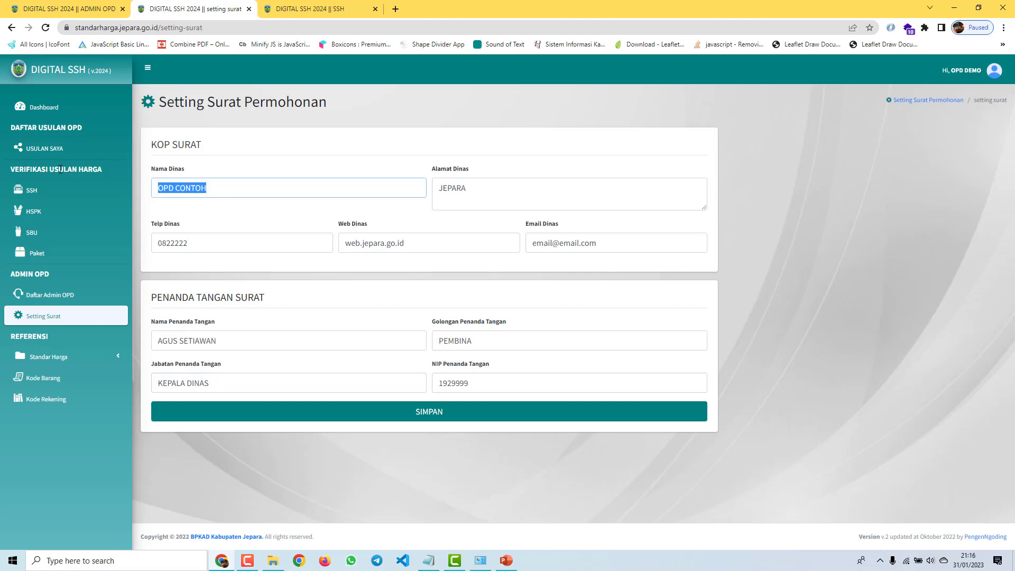
pyautogui.click(251, 384)
pyautogui.click(276, 410)
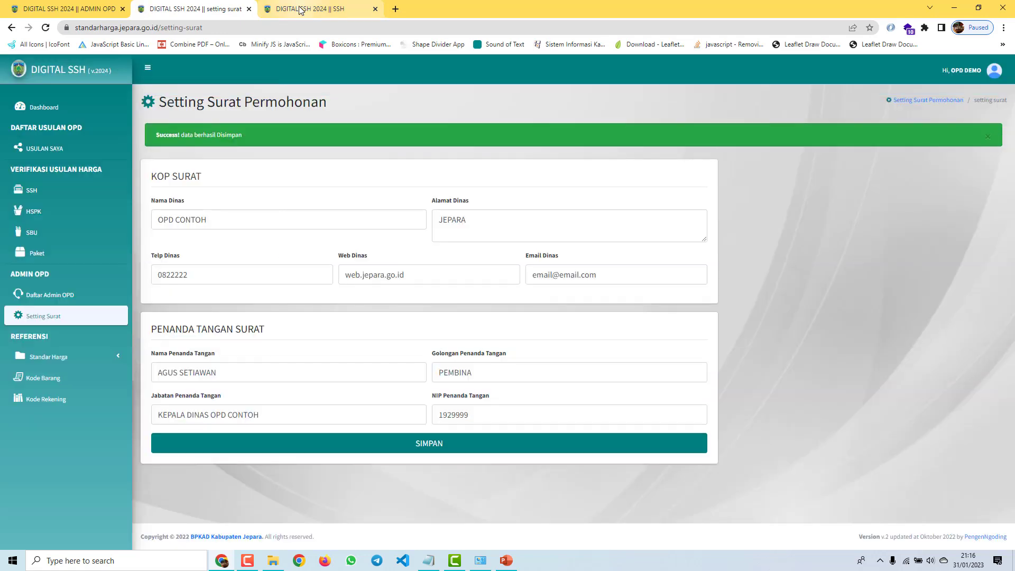
pyautogui.click(309, 8)
pyautogui.click(196, 9)
pyautogui.click(40, 149)
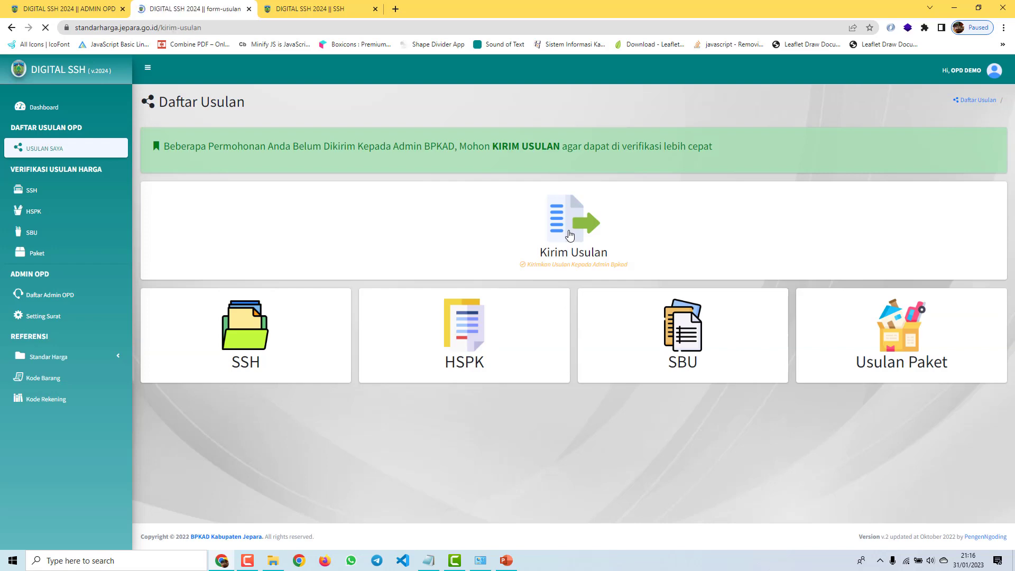
# Step: Regenerate the proposal letter with number 99999 from the Kirim Usulan form
pyautogui.click(556, 229)
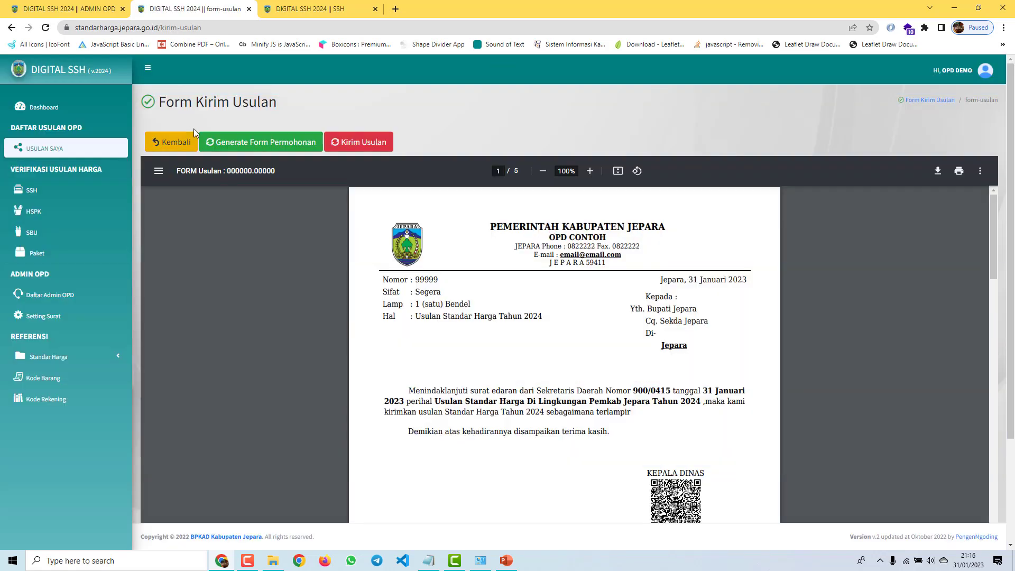
pyautogui.click(237, 143)
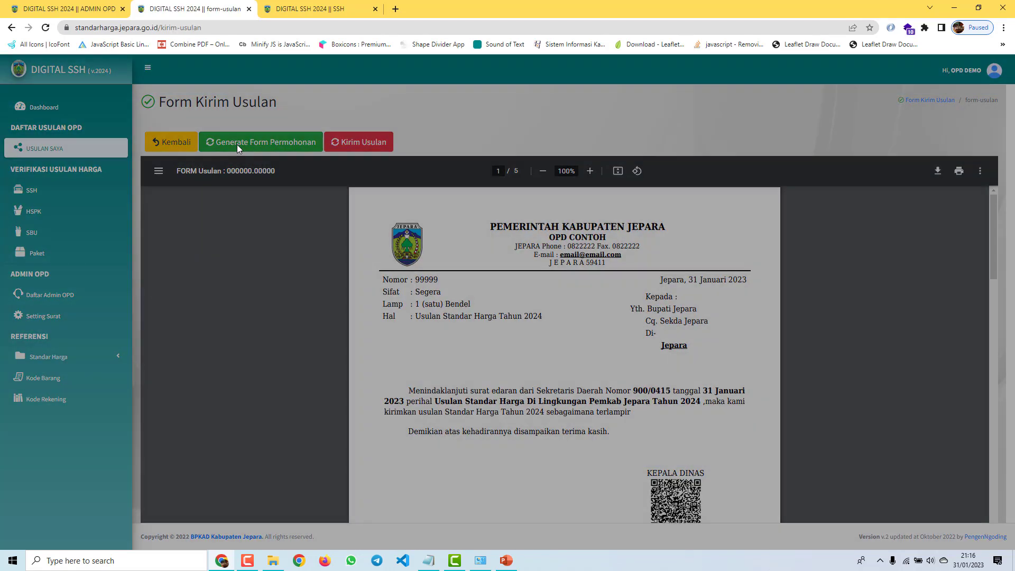
pyautogui.click(473, 159)
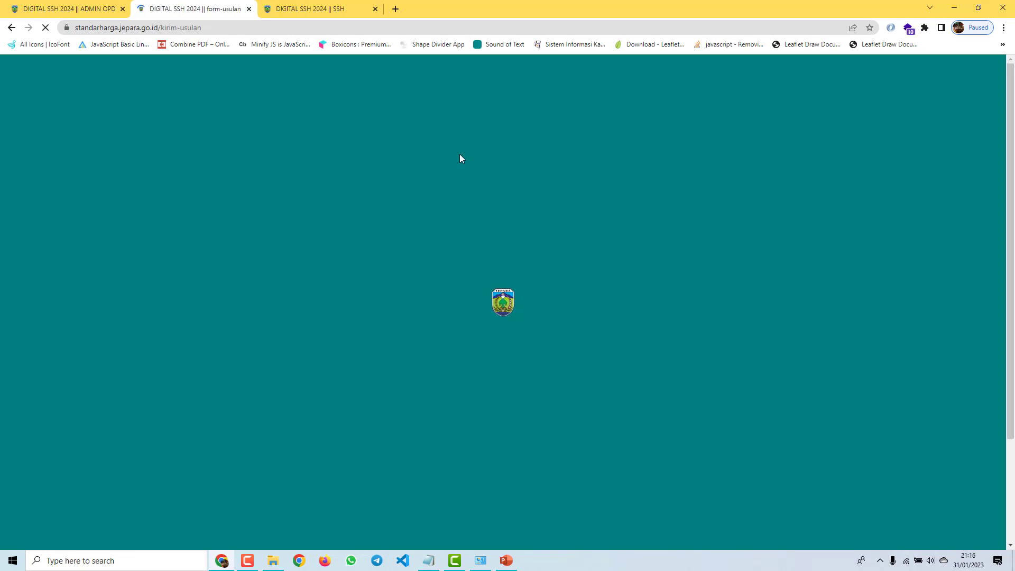
pyautogui.scroll(-5, 582, 272)
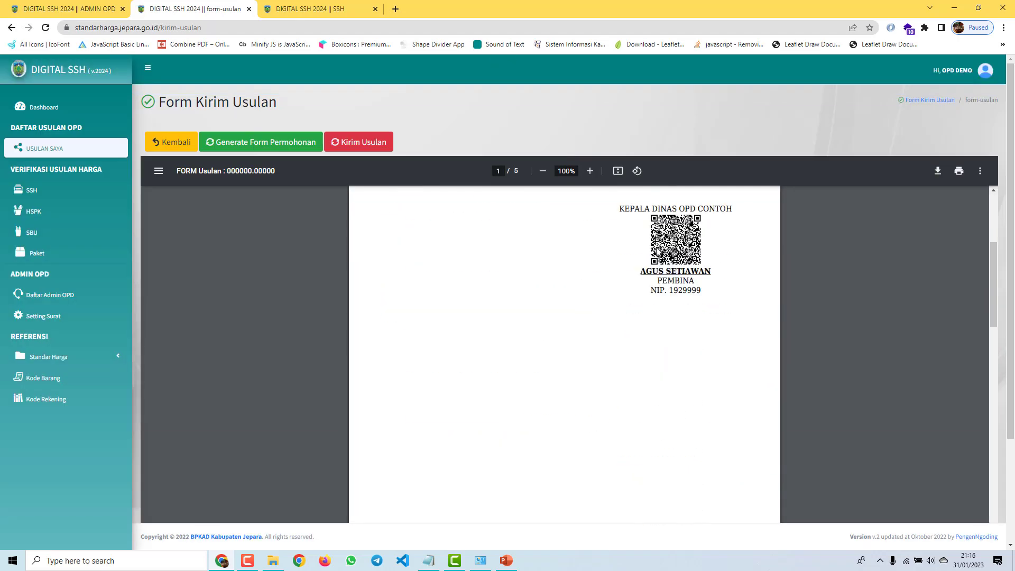
pyautogui.scroll(-1, 671, 252)
pyautogui.scroll(2, 661, 253)
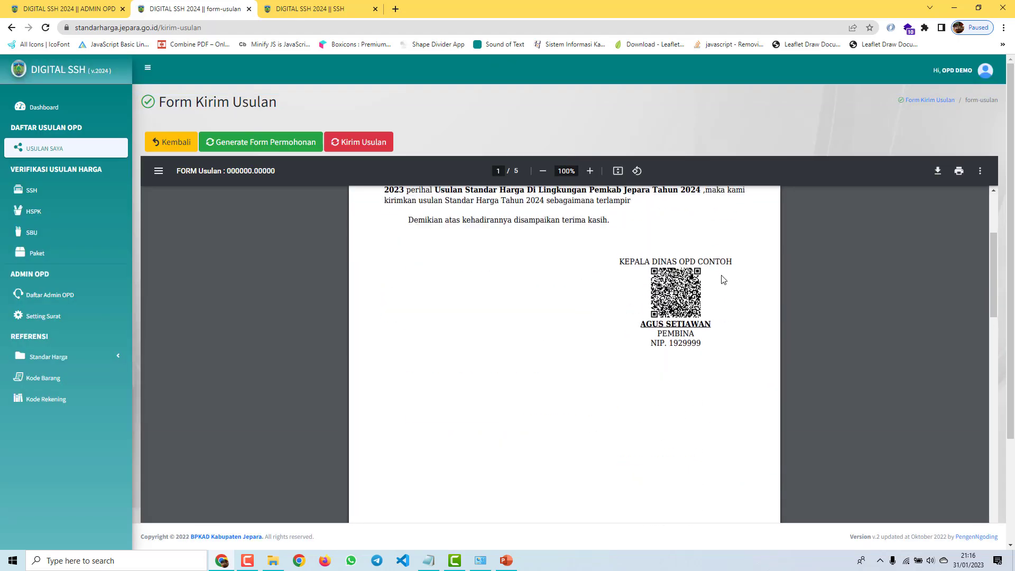
pyautogui.scroll(3, 724, 280)
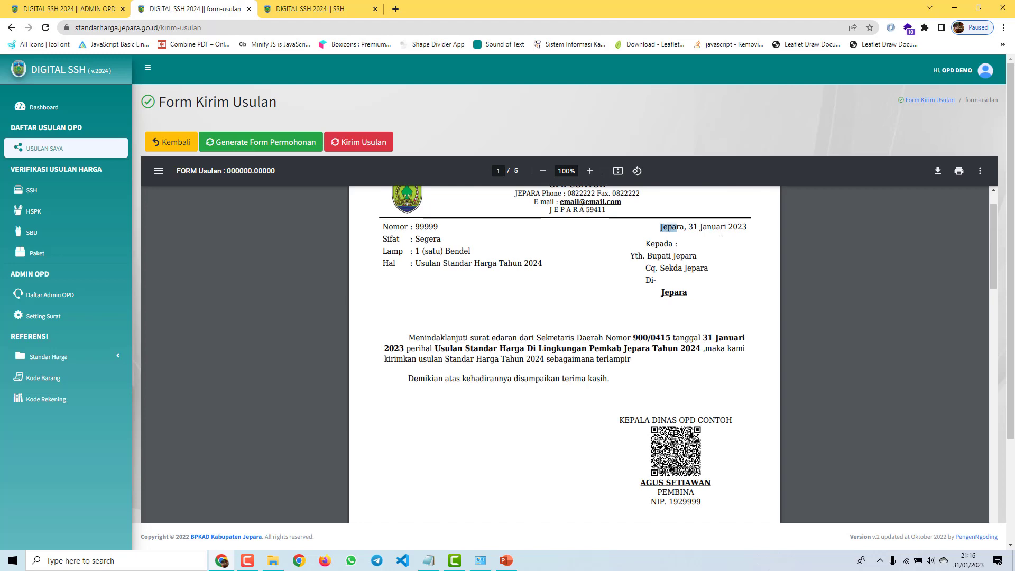
# Step: Check the place-and-date line and the attached Ballpoint proposal table pages
pyautogui.moveTo(721, 232); pyautogui.dragTo(748, 233)
pyautogui.scroll(-10, 707, 286)
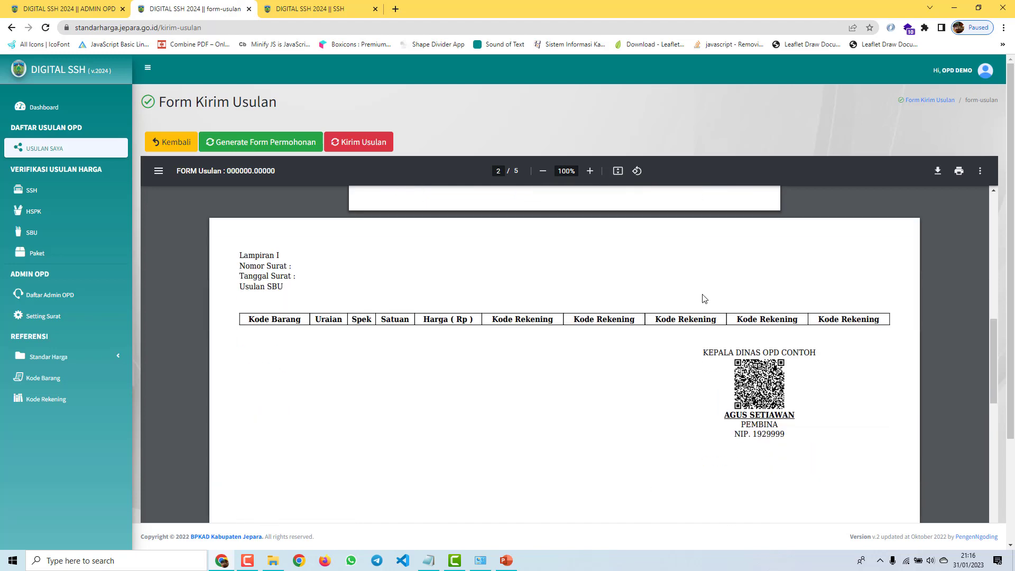
pyautogui.scroll(-8, 351, 317)
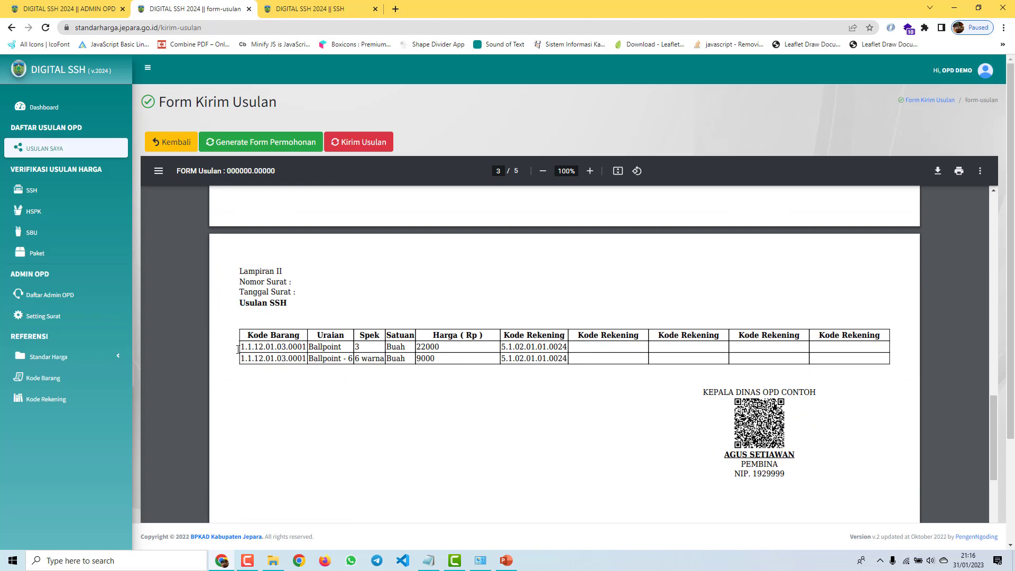
pyautogui.moveTo(238, 349); pyautogui.dragTo(671, 354)
pyautogui.click(710, 407)
pyautogui.scroll(-15, 483, 407)
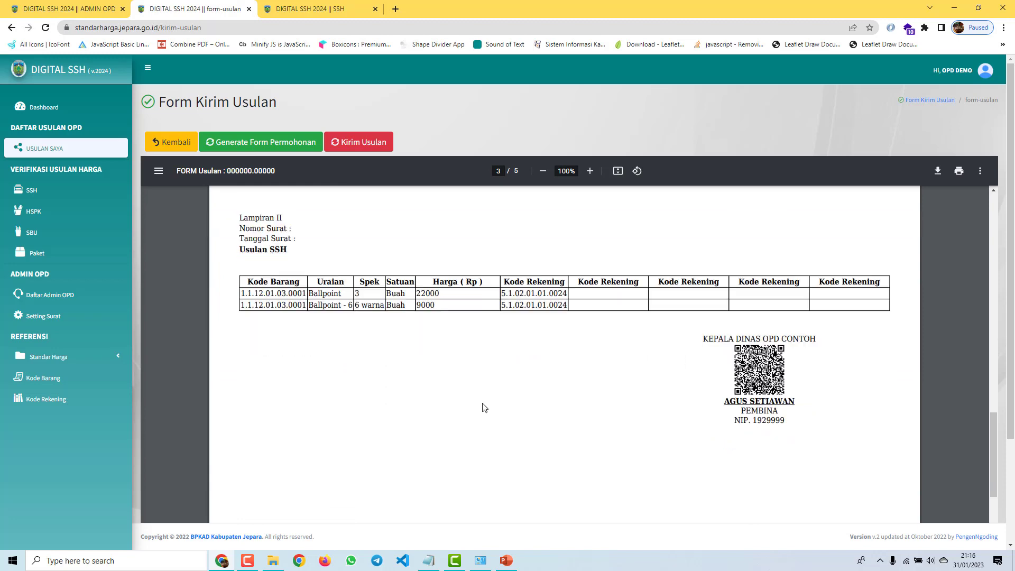
pyautogui.scroll(20, 496, 416)
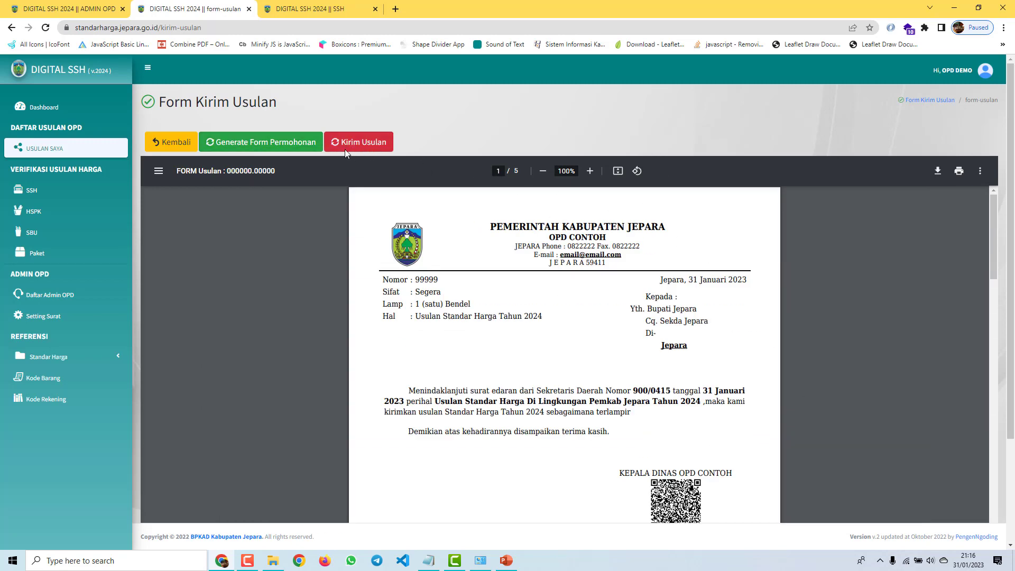
# Step: Send the proposals with letter number 99999 to the TAPD admin and confirm the send
pyautogui.click(345, 149)
pyautogui.click(483, 159)
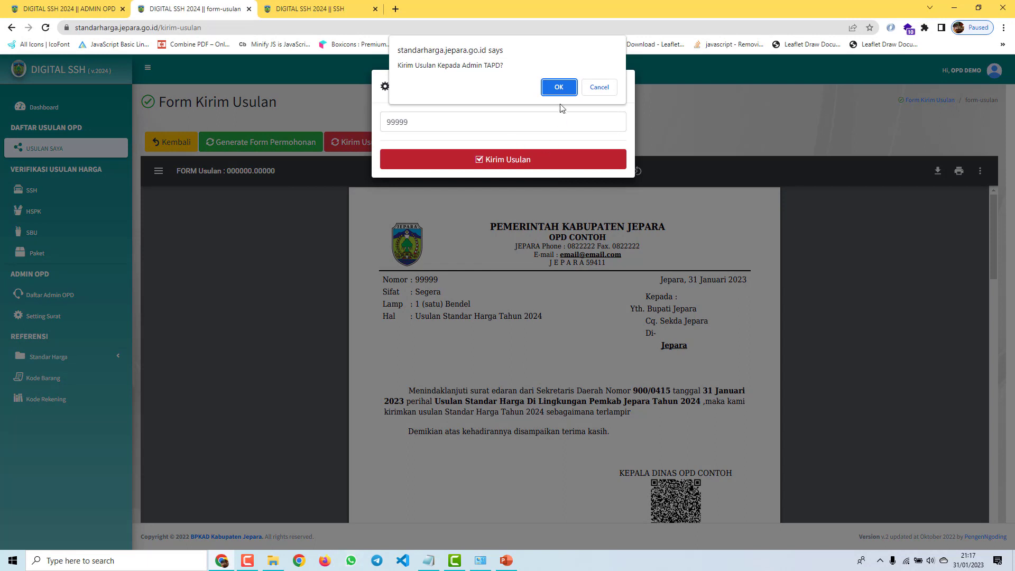
pyautogui.click(558, 87)
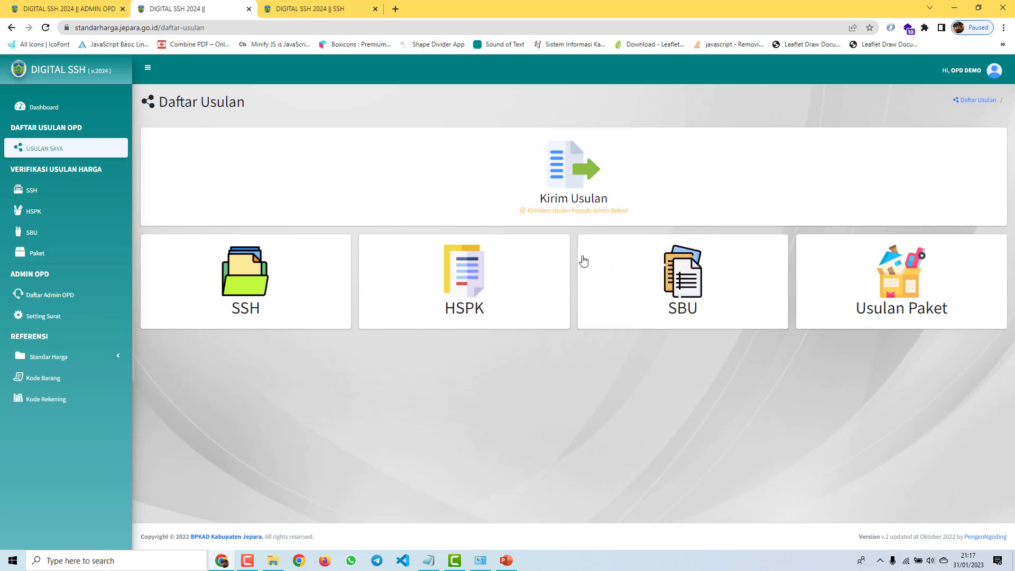
# Step: Log out of Digital SSH and close the SSH reference and ADMIN OPD tabs
pyautogui.click(952, 71)
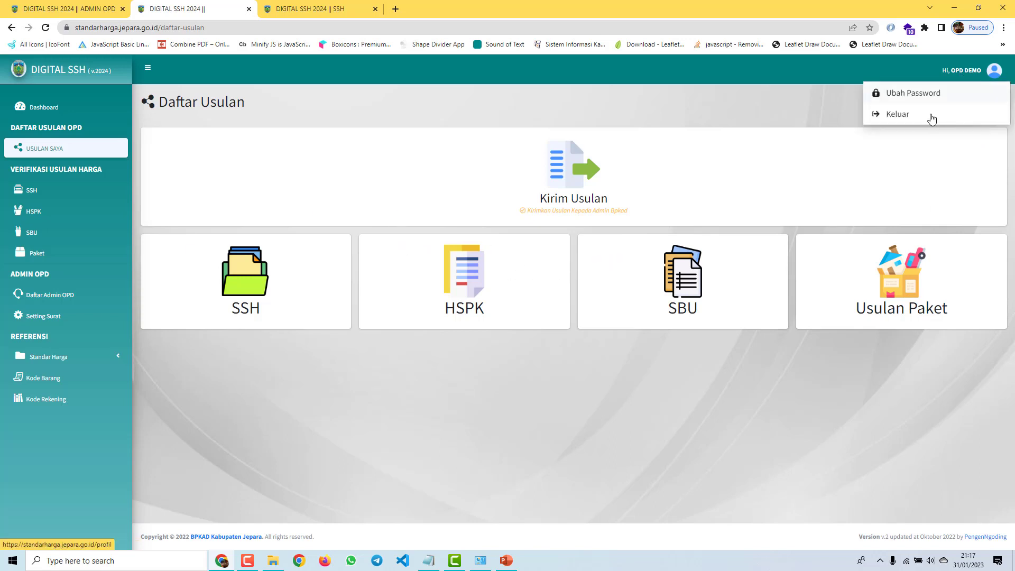
pyautogui.click(932, 117)
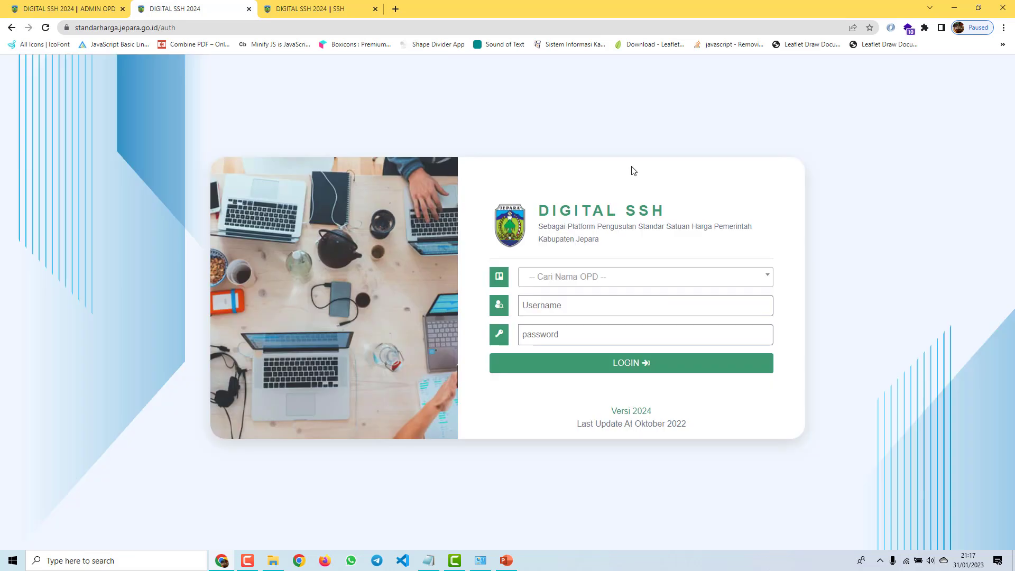
pyautogui.click(376, 9)
pyautogui.click(122, 9)
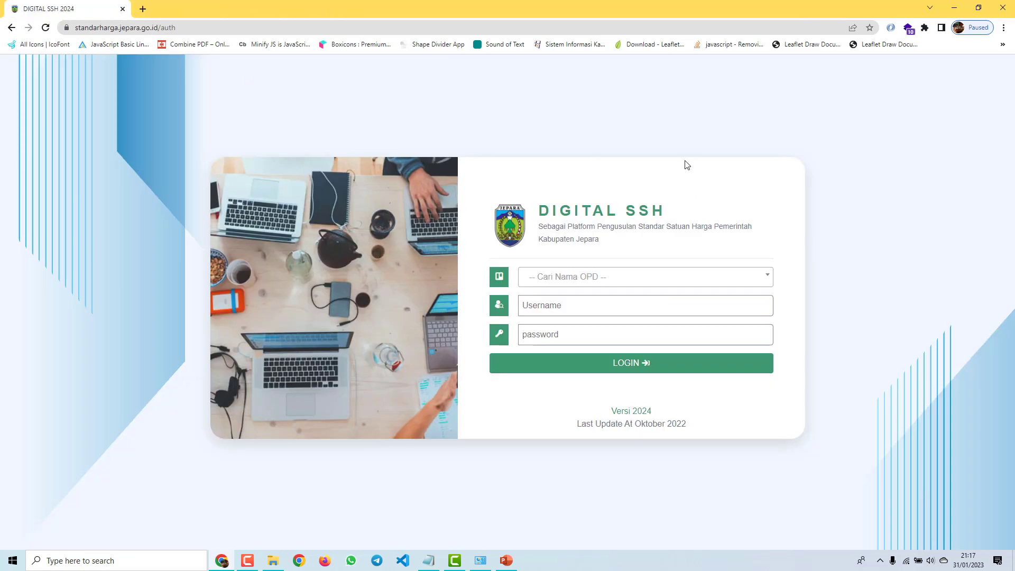